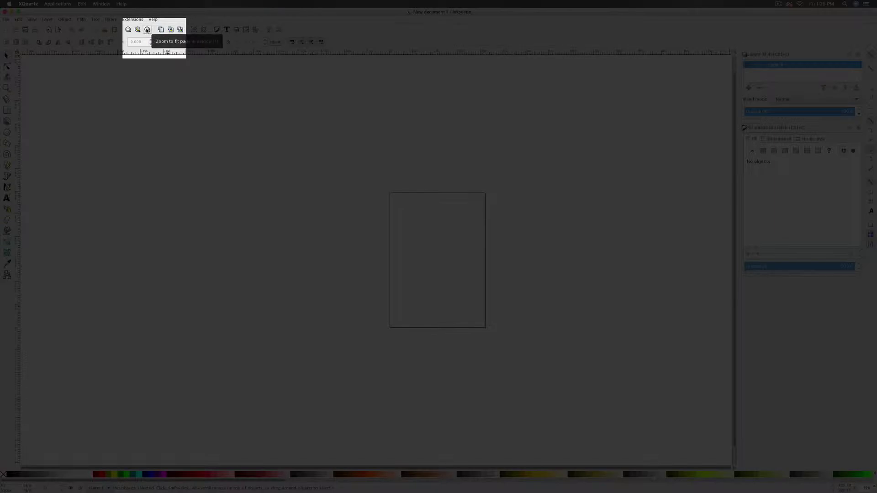
- Draw a tall orange rectangle about 46 mm wide and 129 mm high in the upper part of the page
click(147, 29)
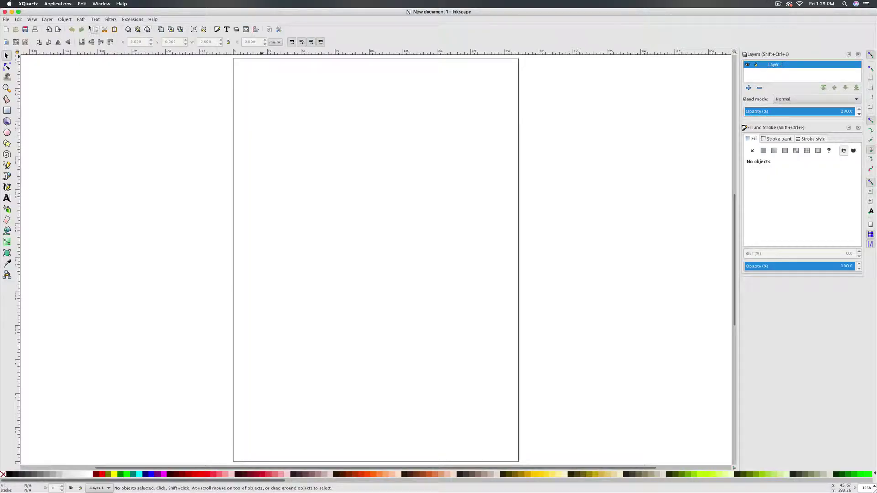
click(62, 20)
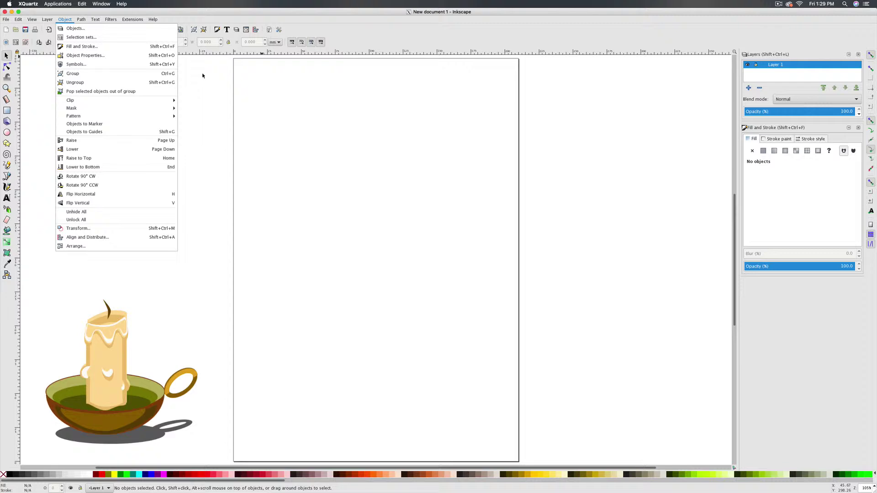
click(201, 74)
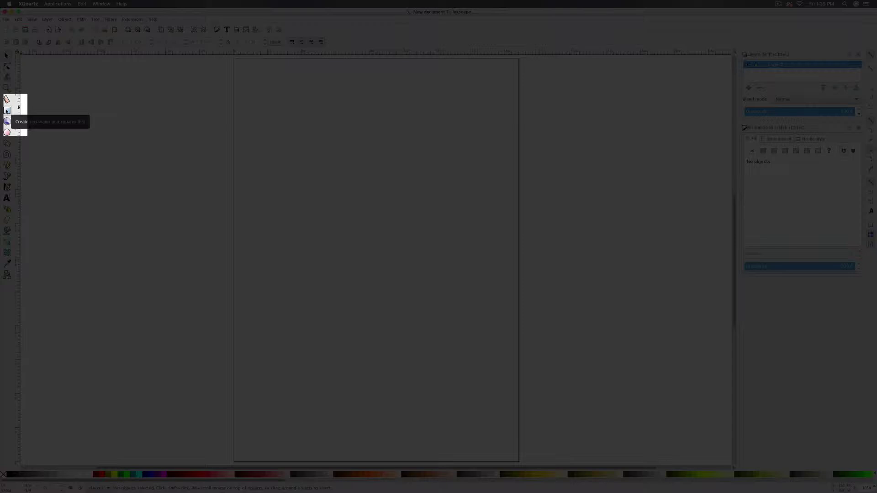
click(7, 111)
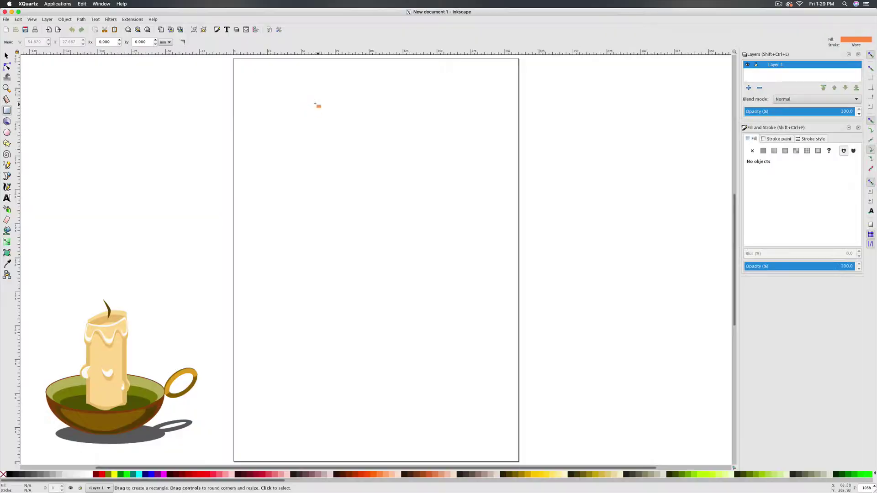
drag(318, 113, 382, 287)
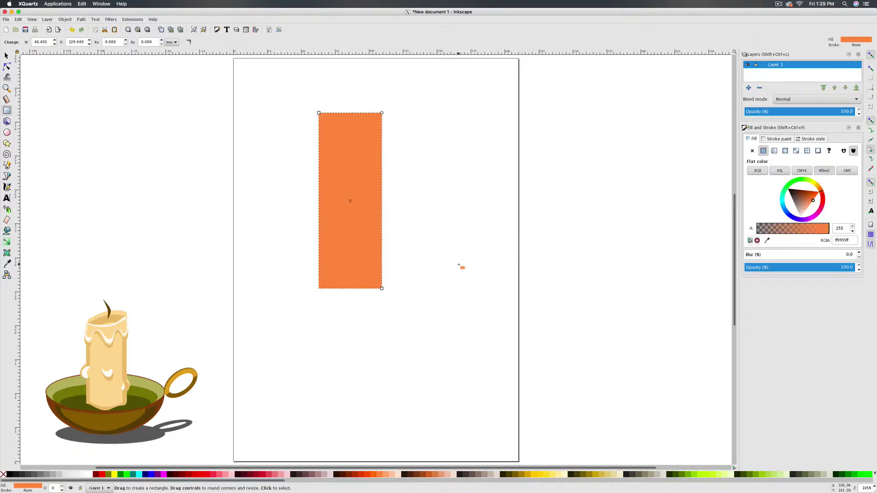
- Widen the rectangle slightly to the left and convert it to an editable path
click(6, 55)
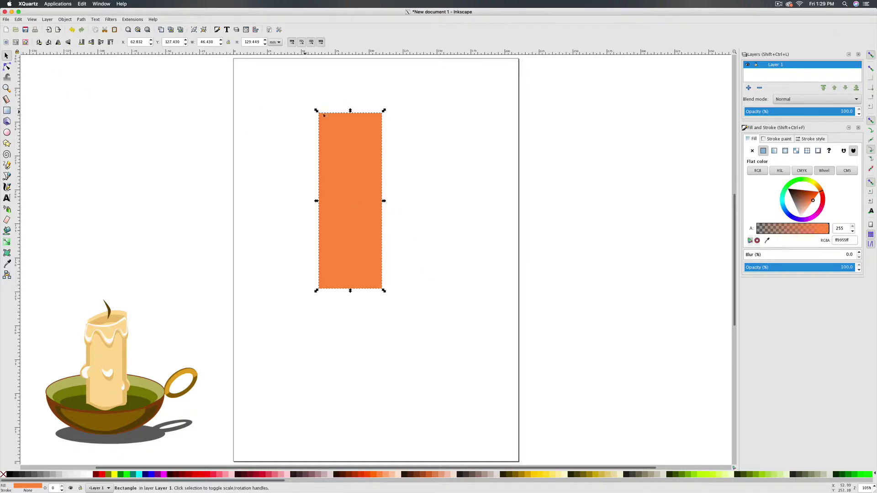
key(n)
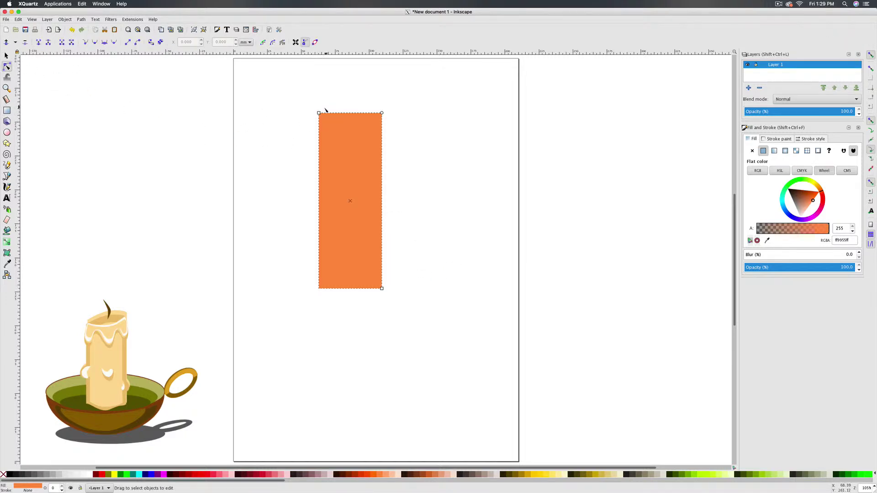
mouse_move(319, 113)
mouse_down()
mouse_move(308, 112)
mouse_move(316, 113)
mouse_up()
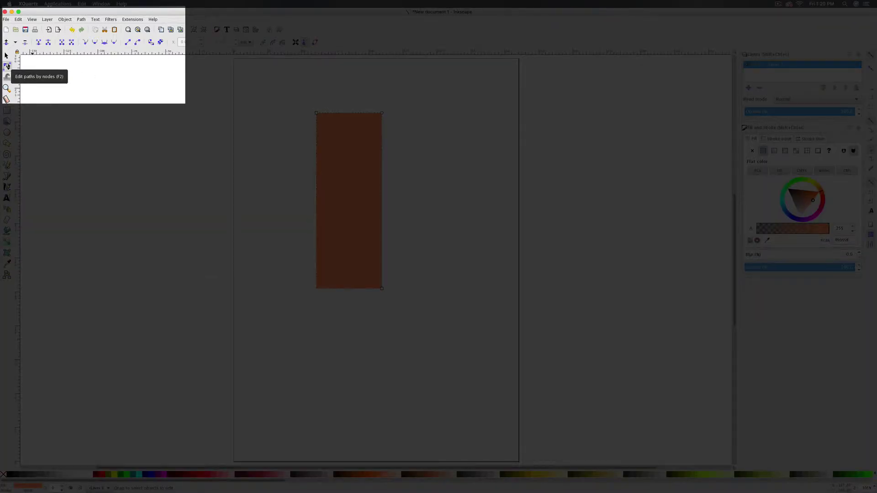
click(151, 43)
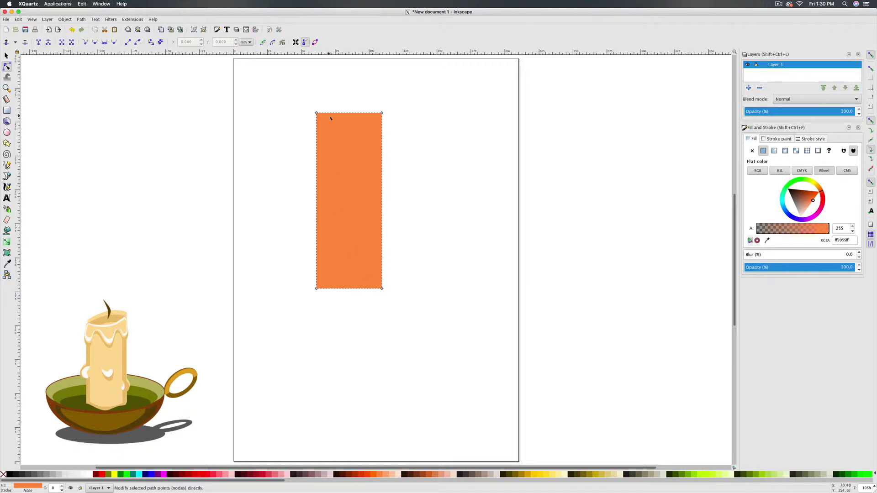
- Add a node at the middle of the candle body's bottom edge, pull it down and smooth it into a shallow curve
double_click(348, 288)
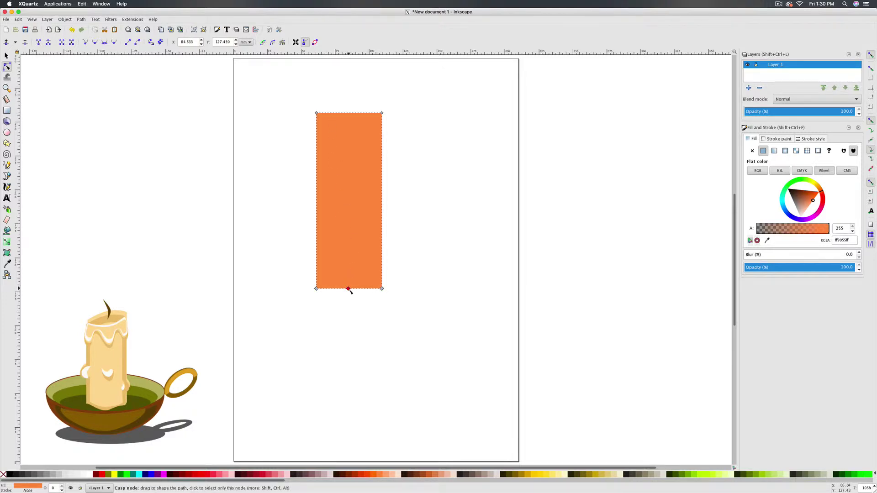
drag(349, 290, 350, 305)
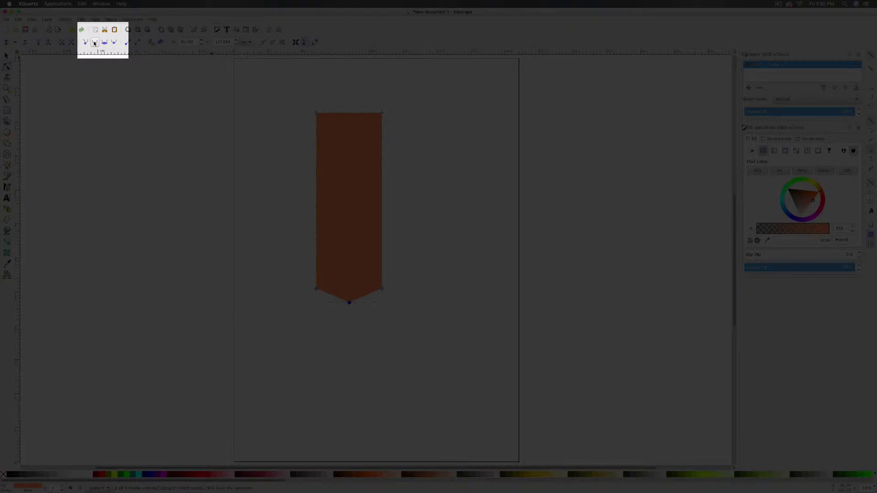
click(94, 43)
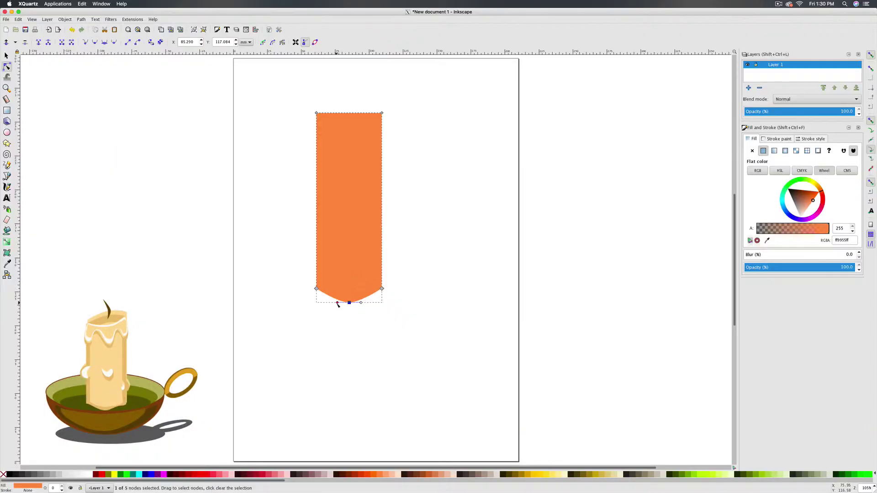
mouse_move(338, 303)
mouse_down()
mouse_move(323, 300)
mouse_move(351, 296)
mouse_up()
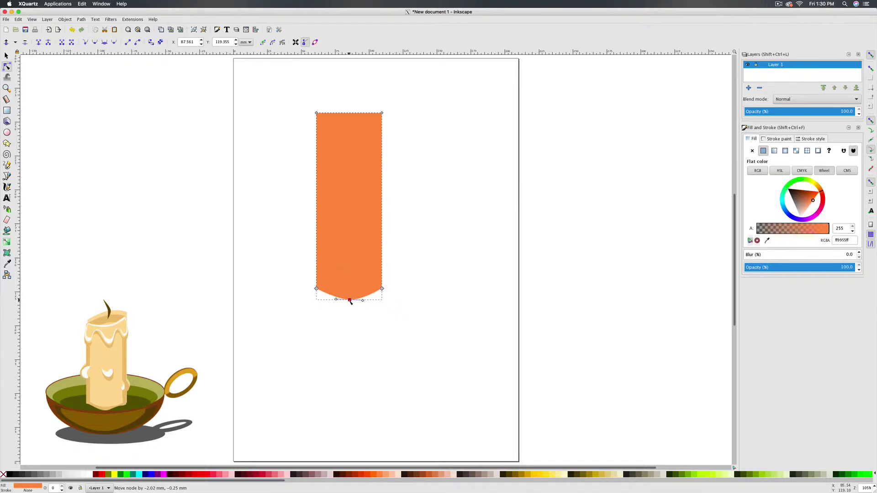
- Add a node on the candle body's top edge, raise it and make it smooth to round the top
double_click(338, 114)
drag(339, 113, 340, 92)
click(95, 42)
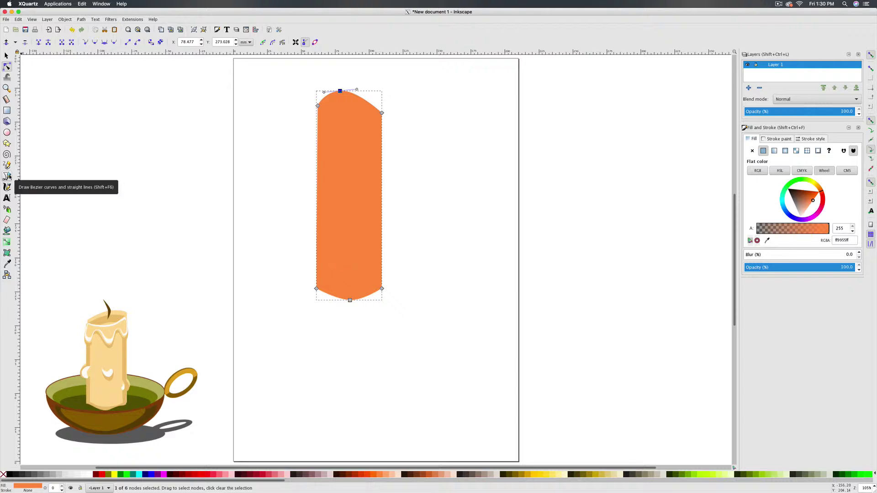
- Draw a closed zigzag outline with three downward points across the candle's top using the Bezier tool, for the melted wax
click(7, 176)
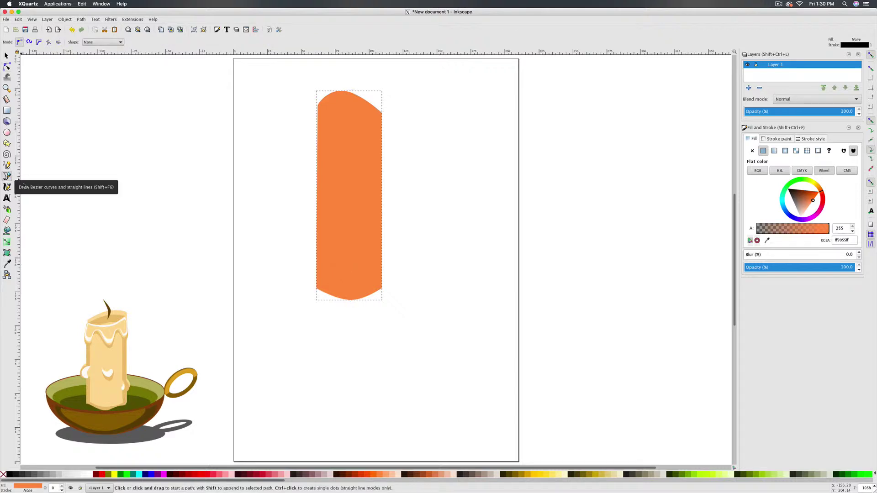
click(317, 105)
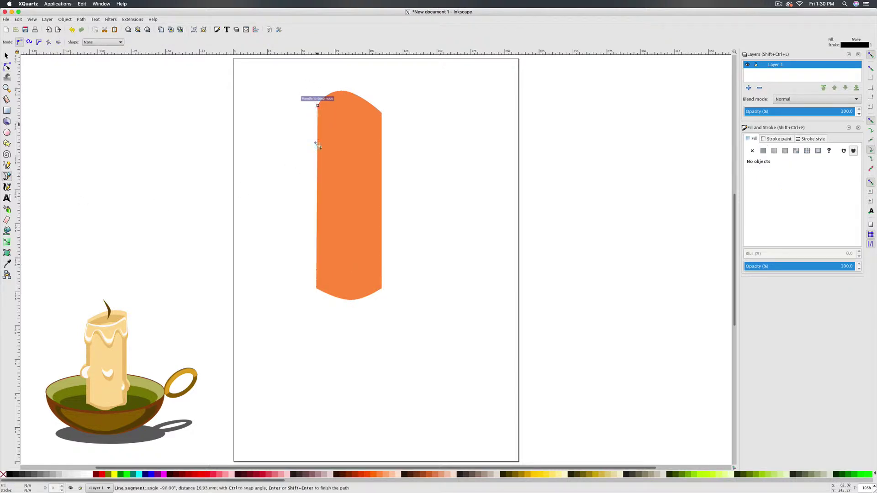
click(337, 131)
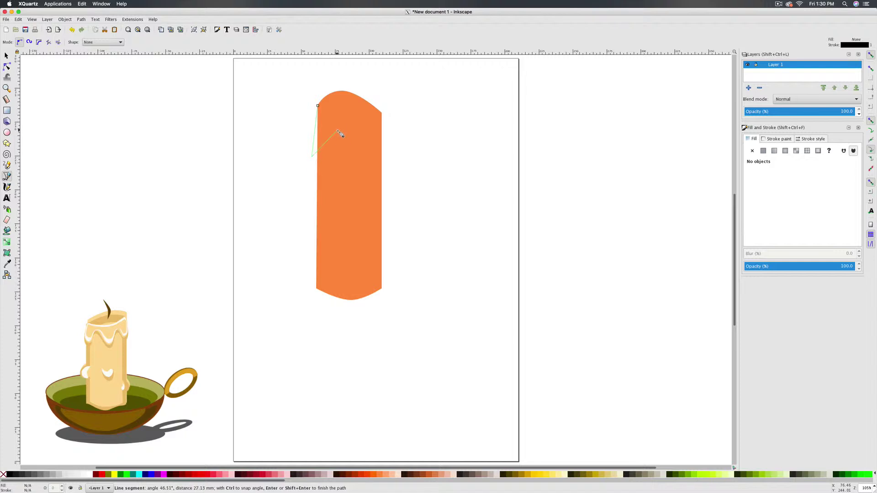
click(349, 170)
click(364, 132)
click(386, 184)
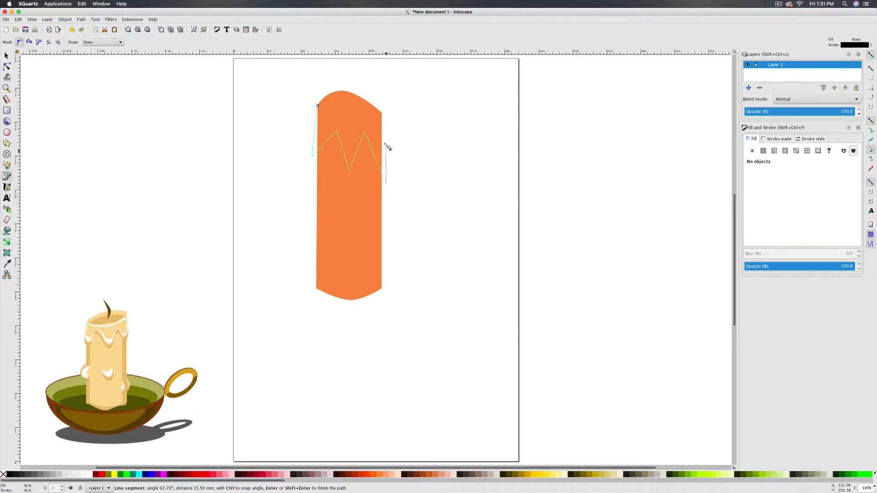
click(382, 113)
click(348, 122)
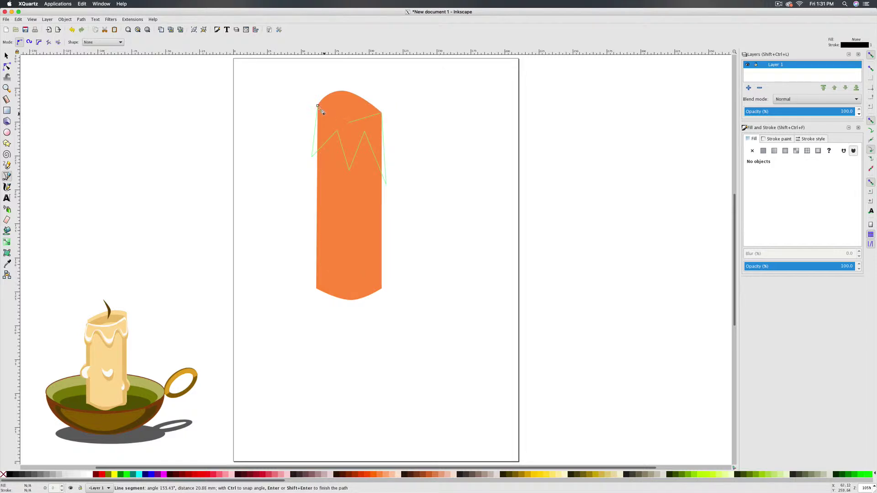
click(318, 106)
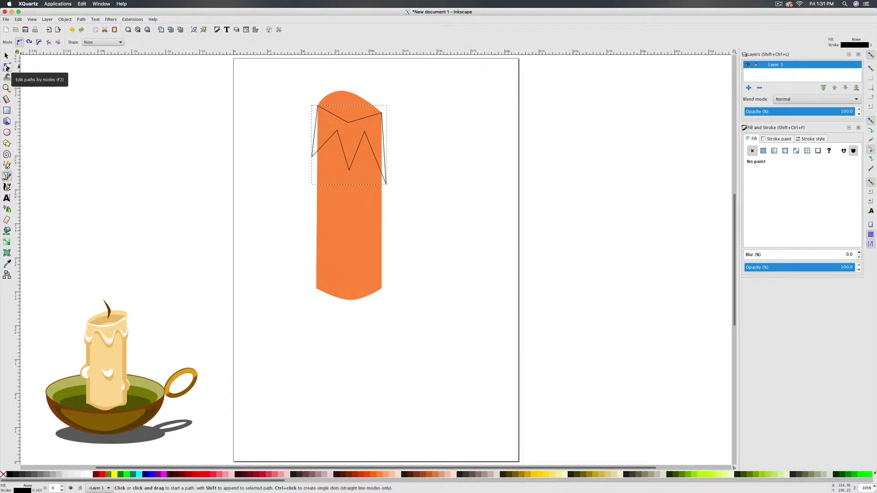
- Select all nodes of the zigzag wax outline and make them smooth
click(7, 67)
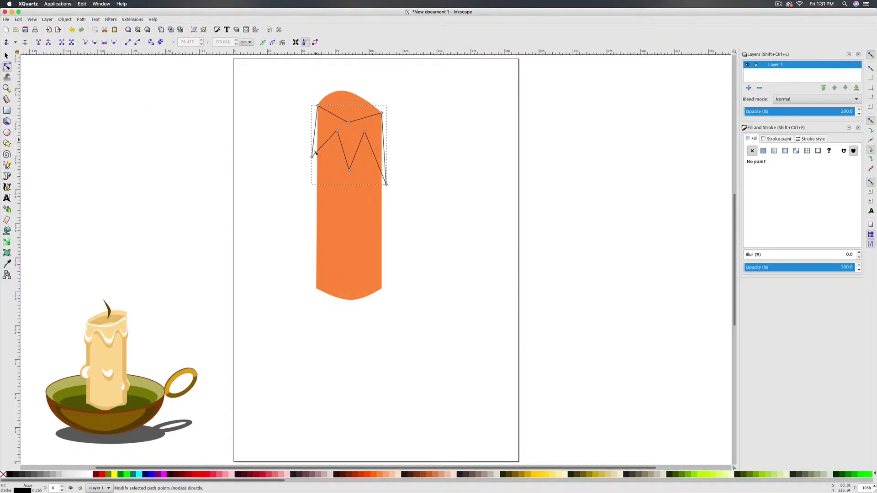
key(shift)
shift+click(318, 106)
shift+click(312, 158)
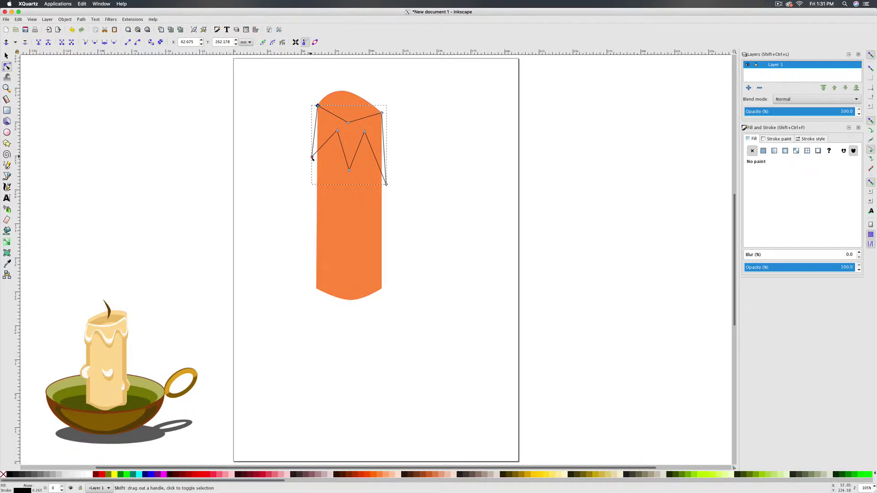
shift+click(337, 131)
shift+click(350, 169)
shift+click(365, 132)
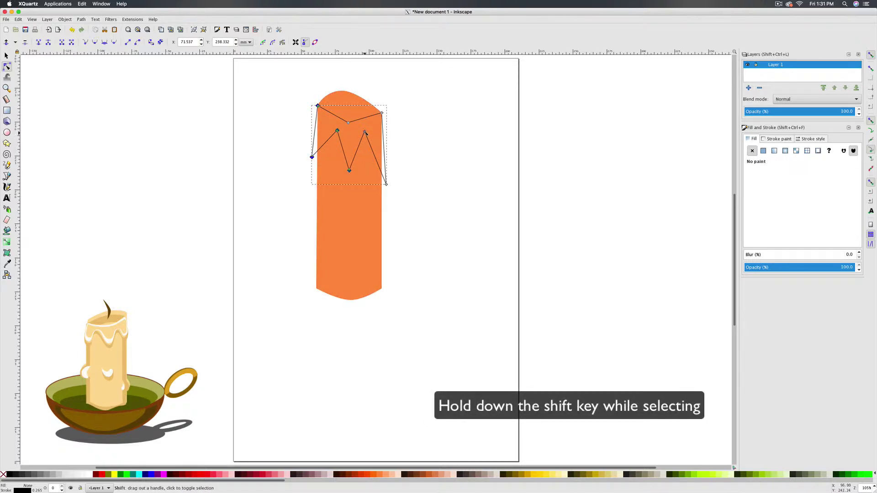
shift+click(386, 184)
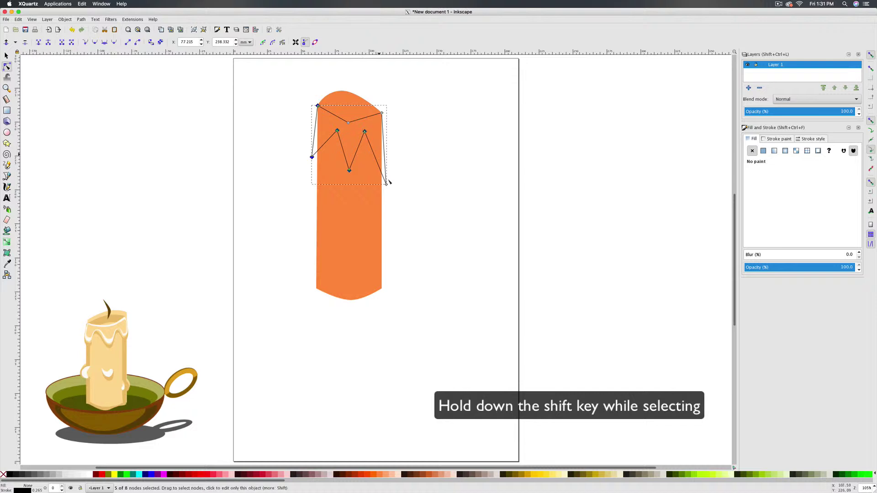
shift+click(381, 113)
shift+click(349, 123)
click(94, 42)
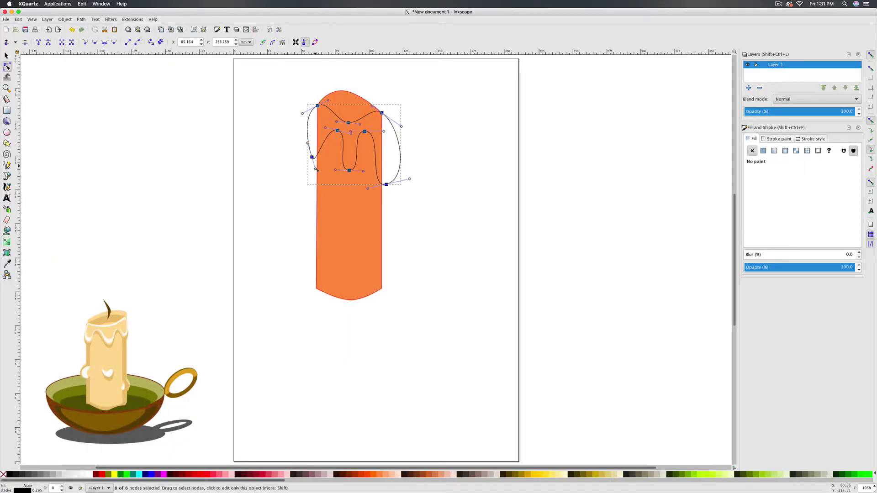
- Adjust the handles on the wax outline's left side and nudge the whole outline into place over the candle's top
drag(315, 169, 311, 155)
drag(302, 111, 303, 153)
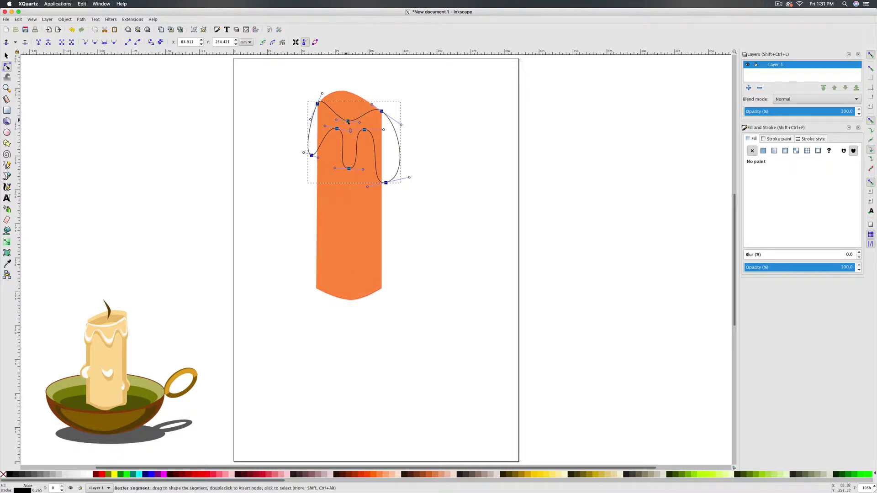
drag(349, 119, 348, 123)
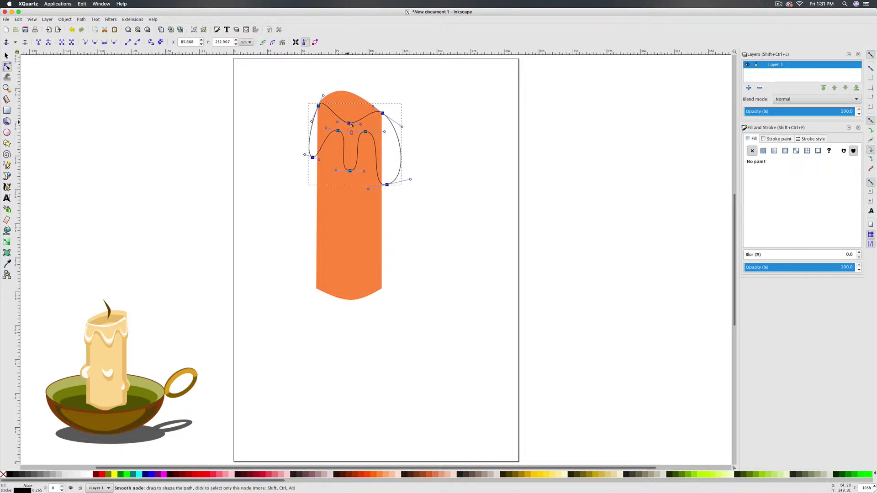
- Lengthen the middle wax drip and move the left and right drips inward, pulling the right side's bulge towards the candle
click(350, 171)
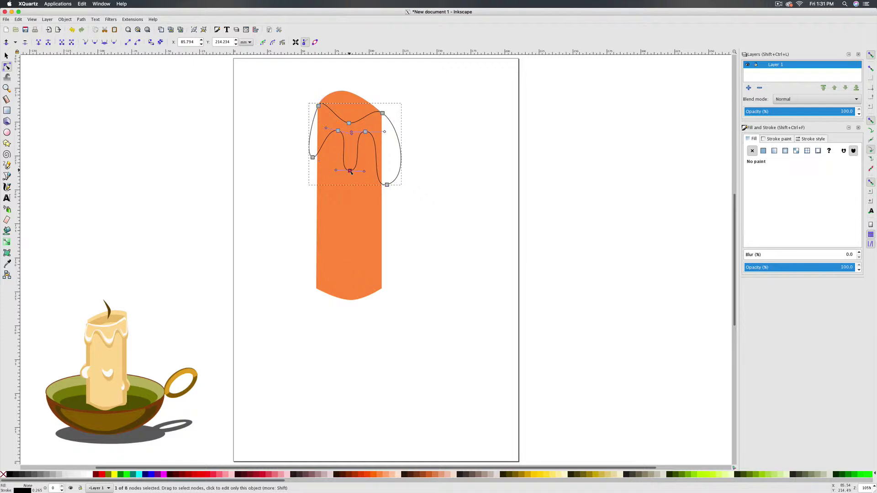
drag(349, 172, 348, 177)
drag(351, 133, 345, 133)
drag(338, 131, 318, 160)
drag(387, 185, 381, 184)
drag(403, 126, 388, 130)
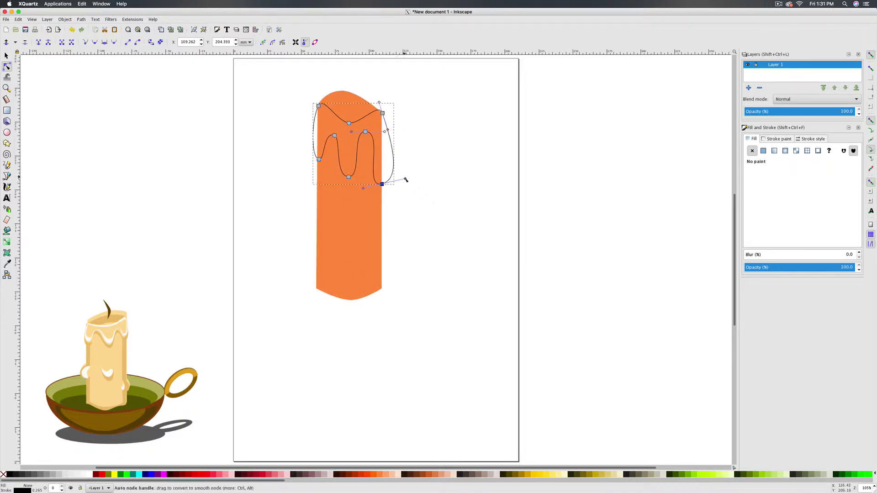
drag(406, 178, 385, 163)
- Add a node on each side of the wax outline and bring both sides closer to the candle's edges
double_click(388, 163)
double_click(315, 133)
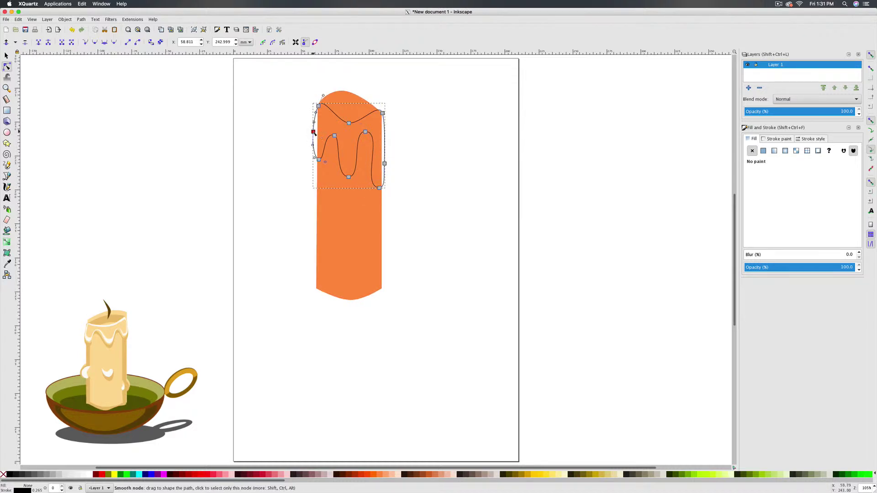
drag(313, 133, 308, 158)
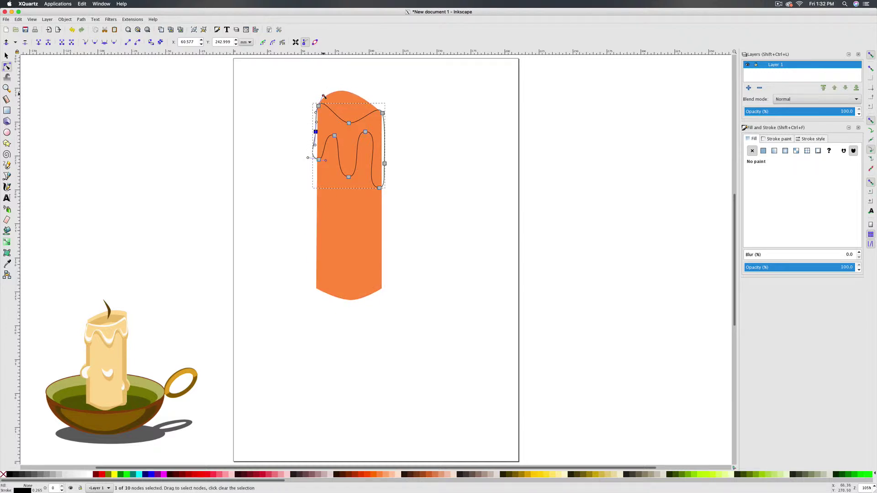
- Refine the curves at the wax outline's upper left corner, top dip and between the drips, leaving the outline deselected
drag(323, 96, 346, 122)
click(335, 135)
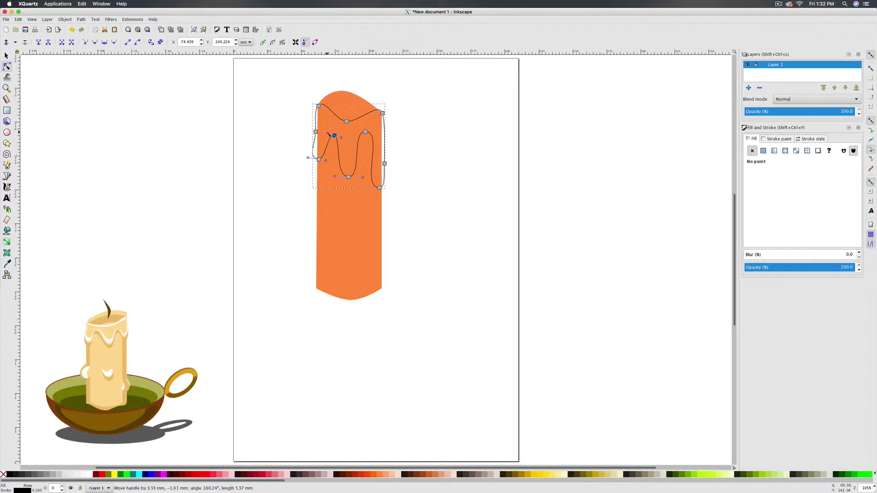
click(366, 132)
drag(384, 132, 378, 132)
click(427, 167)
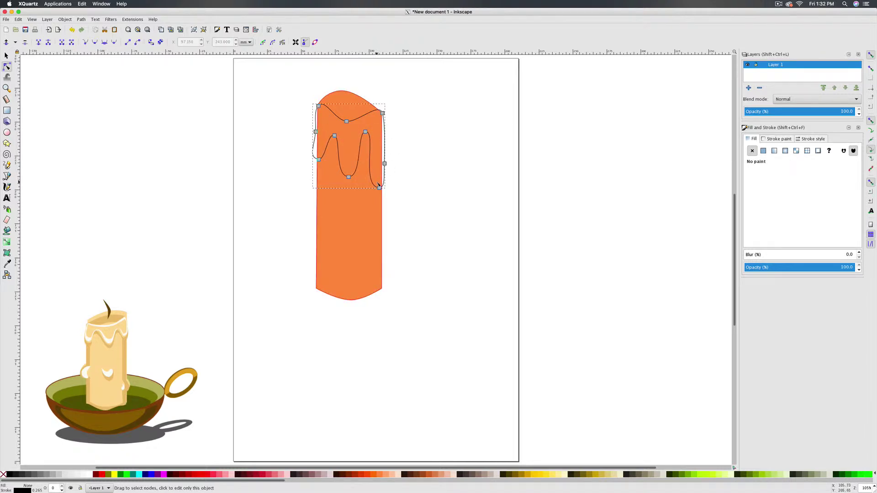
scroll(430, 286, right, 2)
click(430, 286)
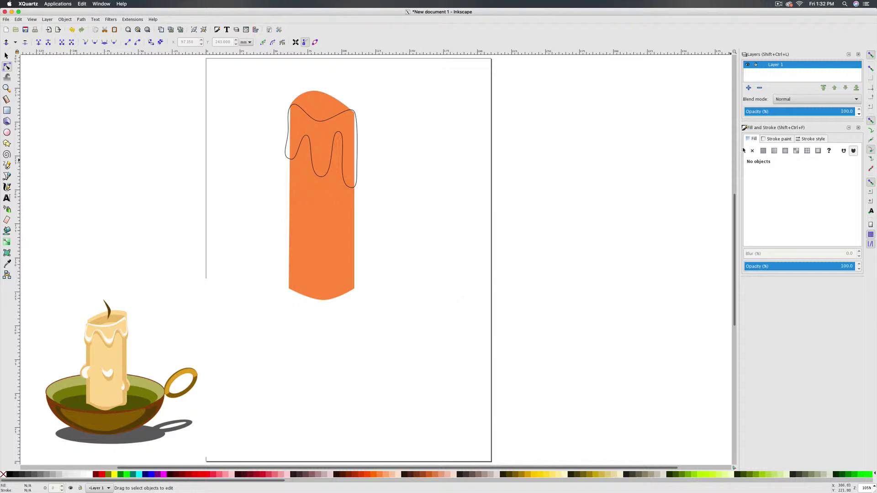
key(s)
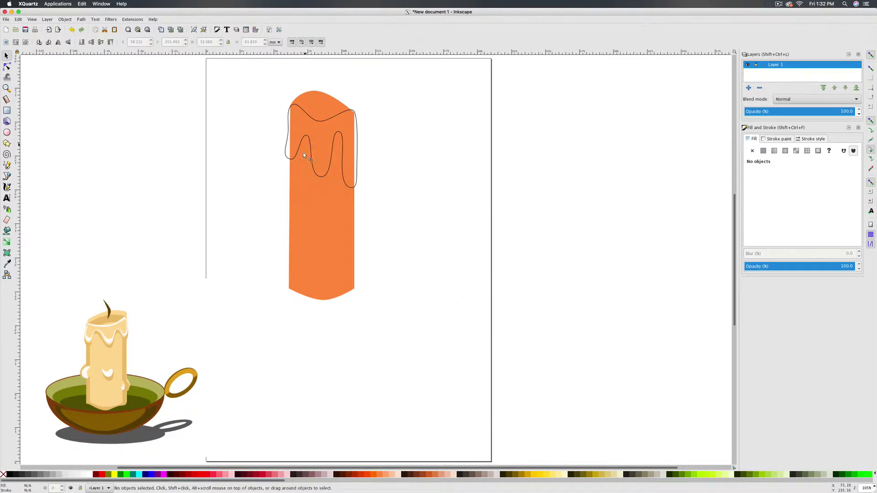
- Give the wax outline a flat colour fill and recolour the candle body light yellow
click(310, 157)
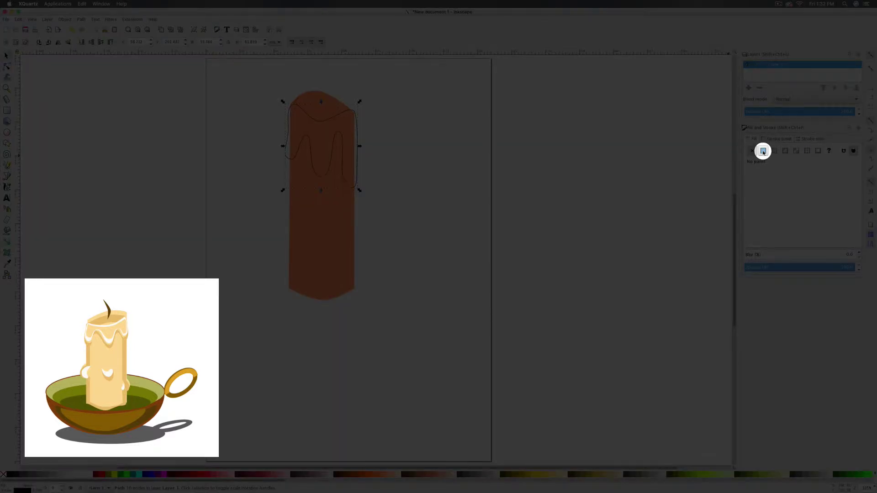
click(763, 151)
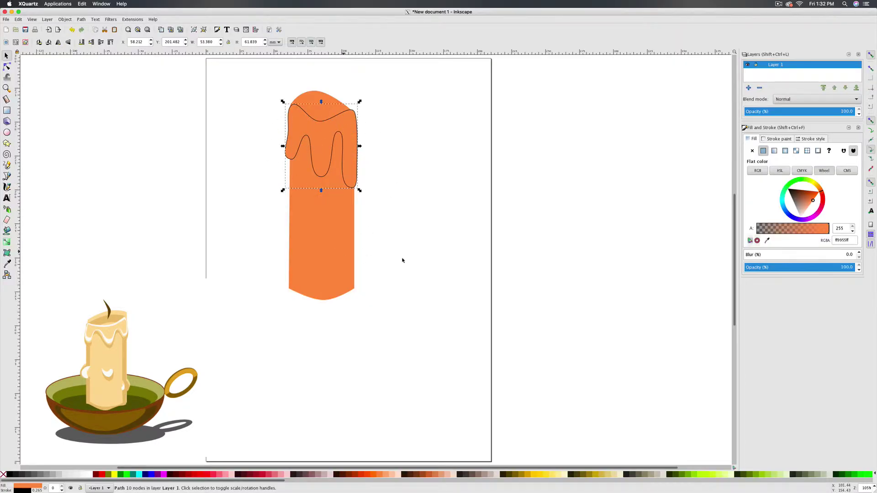
click(341, 273)
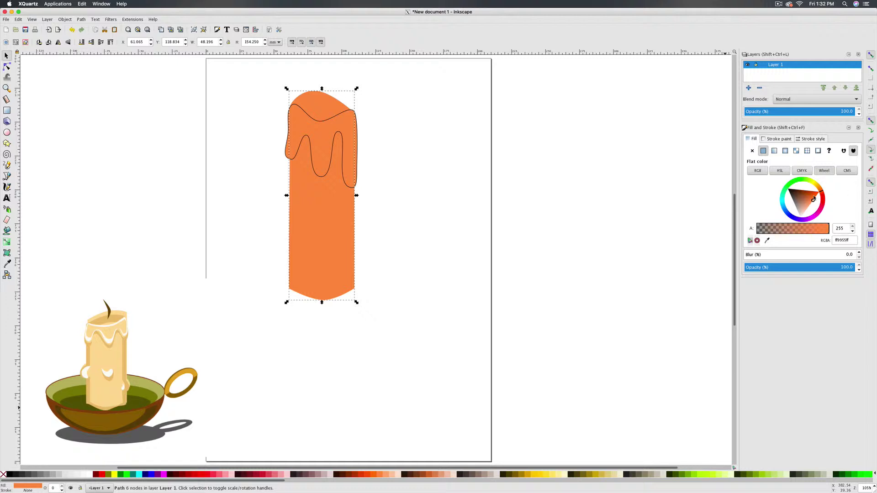
mouse_move(813, 202)
mouse_down()
mouse_move(803, 208)
mouse_move(810, 198)
mouse_up()
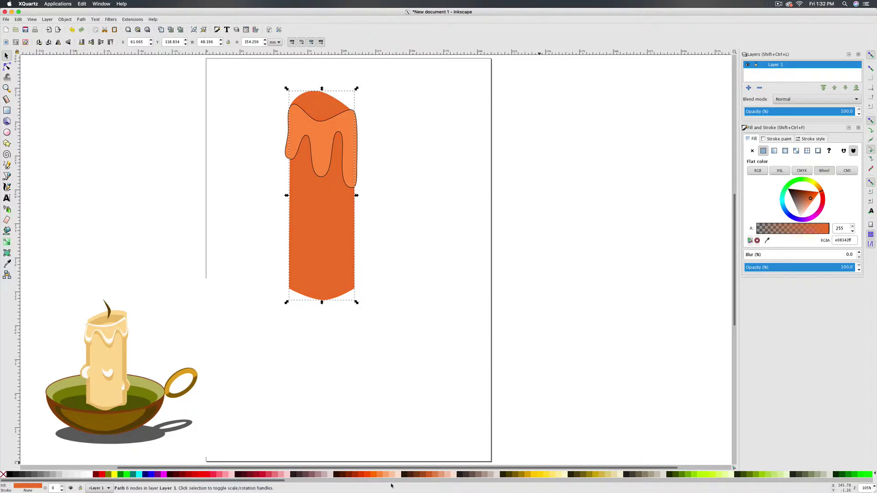
click(553, 475)
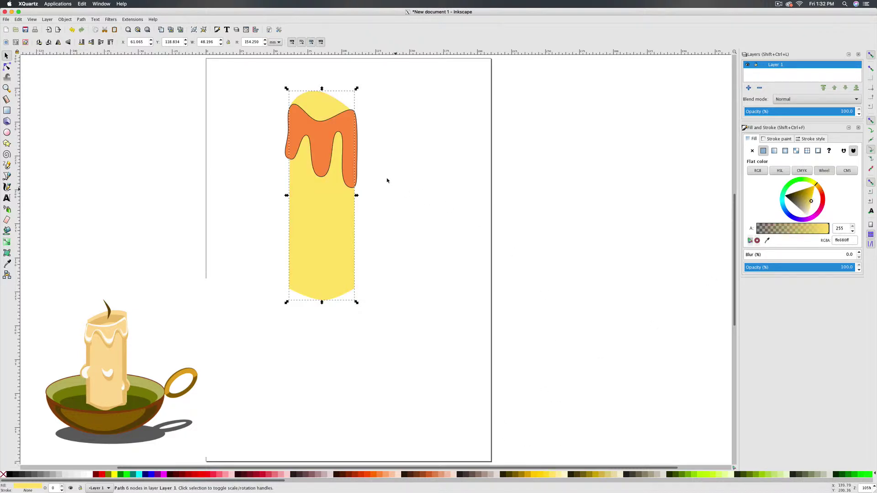
- Fill the wax shape with the candle body's light yellow, sampled from the body
click(341, 124)
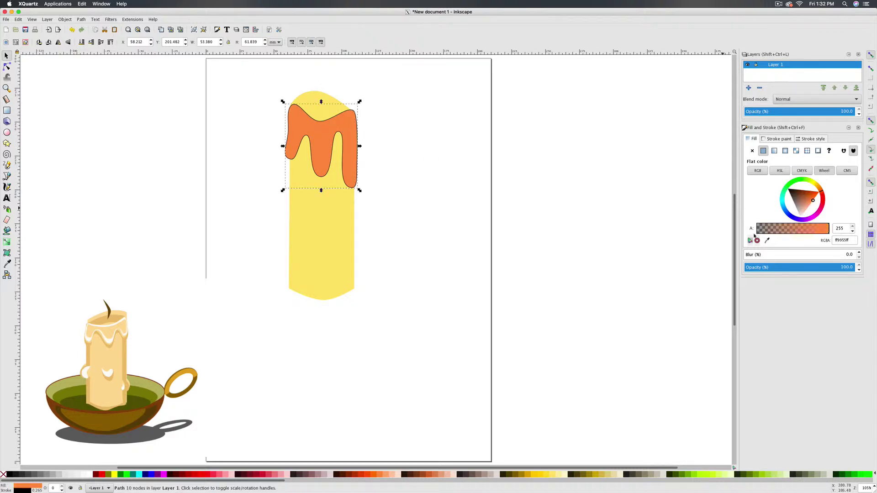
click(767, 240)
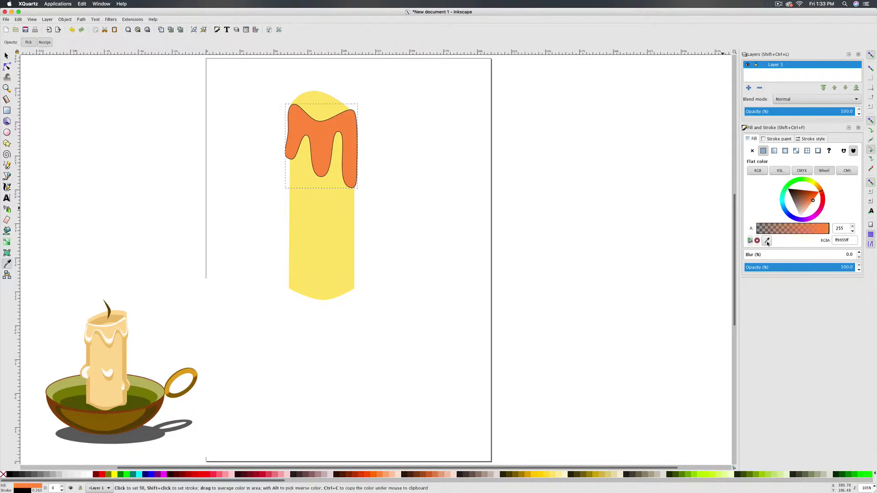
click(324, 250)
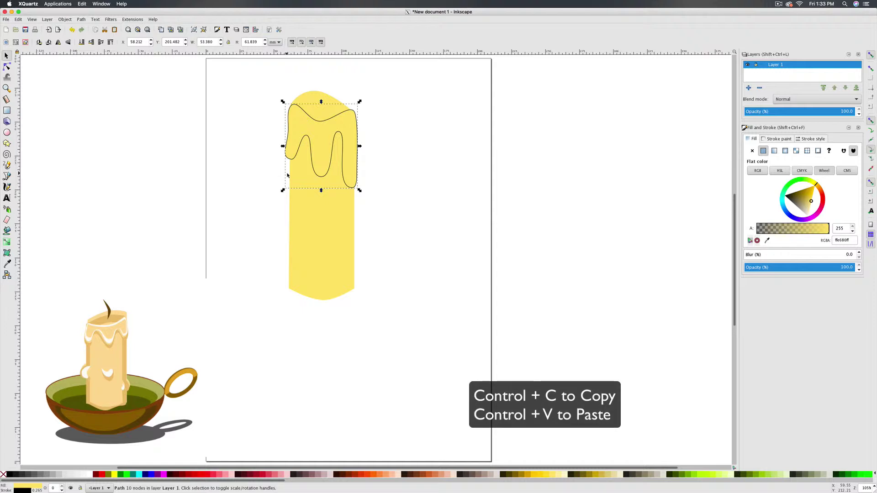
- Paste a copy of the wax shape, darken its fill to a muted tan and place it directly behind the original
key(ctrl+v)
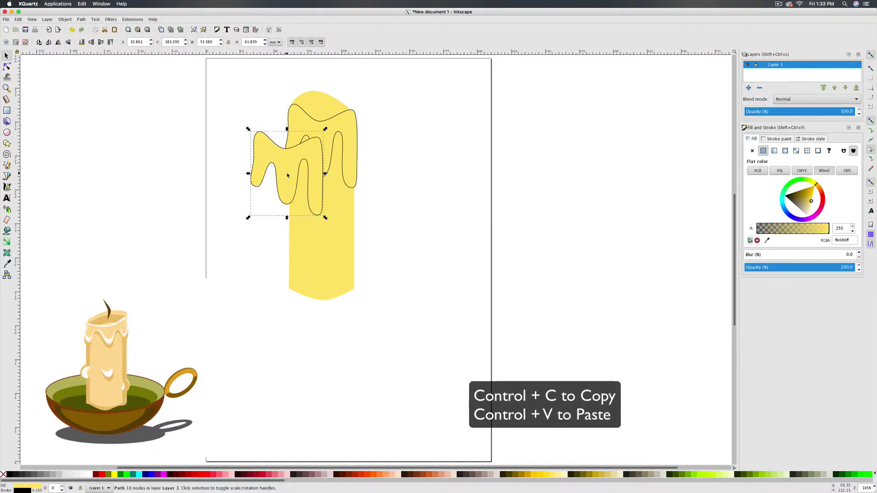
scroll(285, 175, right, 5)
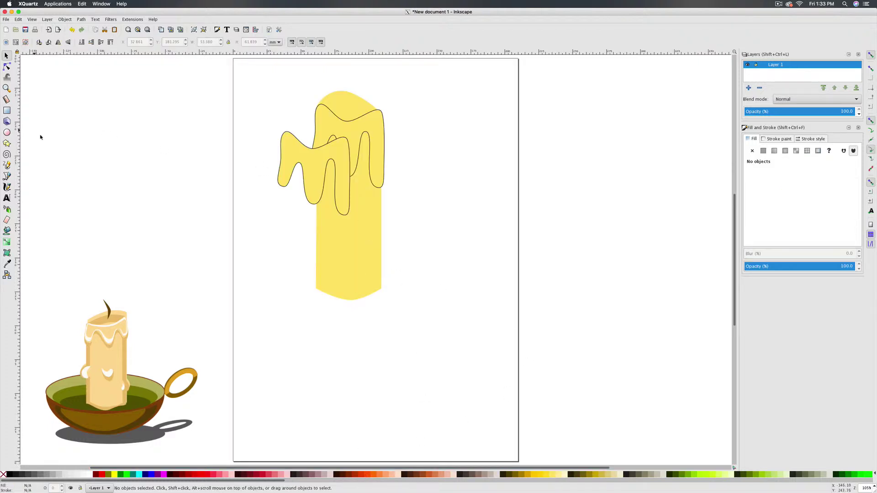
click(322, 192)
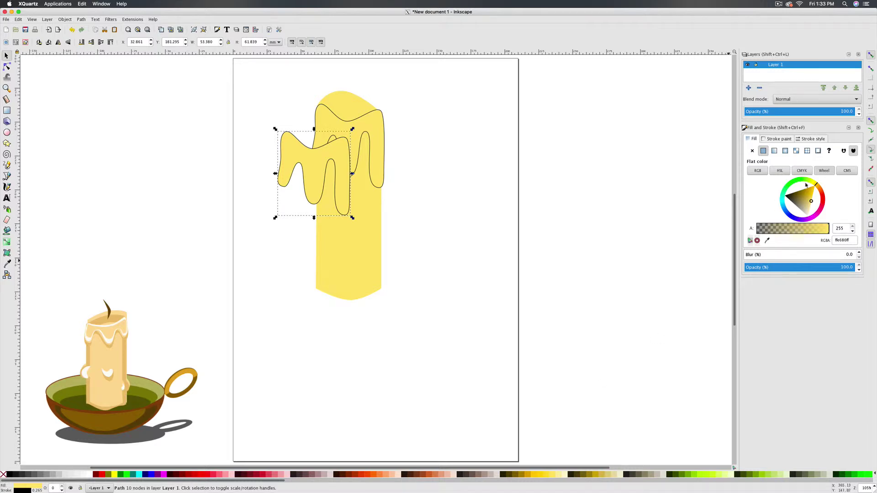
drag(810, 202, 806, 202)
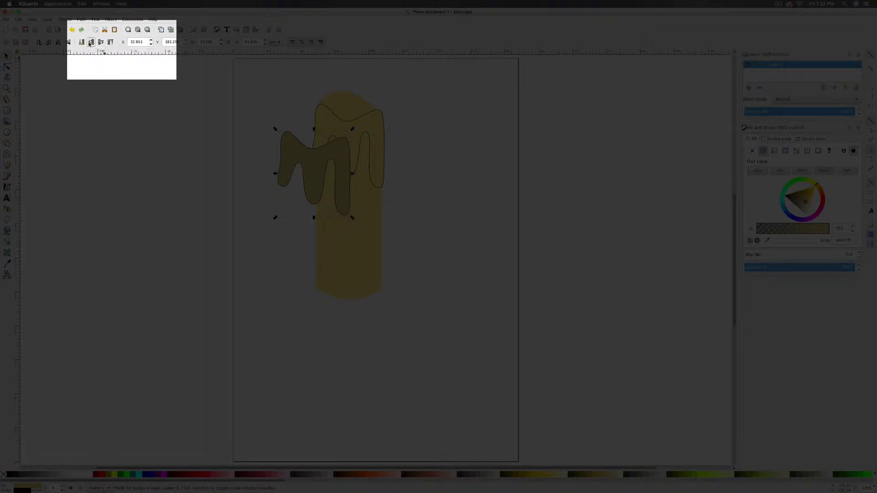
click(90, 44)
drag(315, 185, 340, 158)
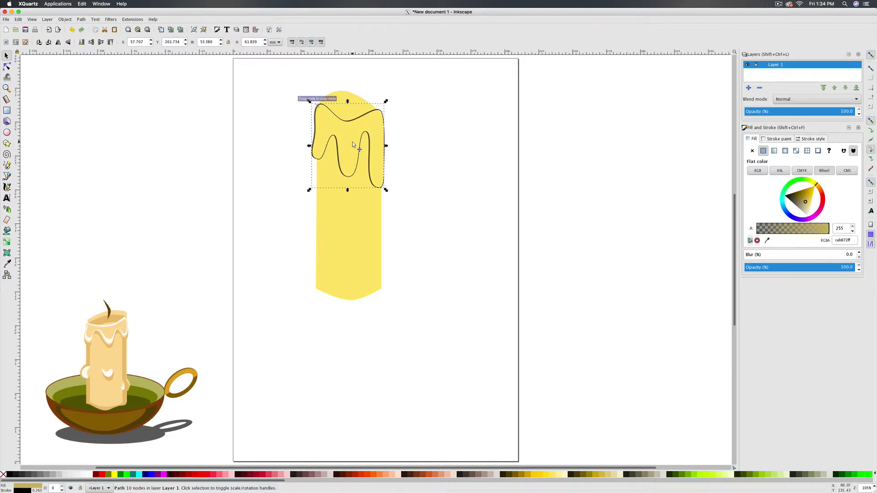
- Scale the front wax shape down to about 48 × 55 mm and centre it over the darker copy
click(353, 142)
drag(387, 102, 380, 111)
drag(348, 146, 349, 136)
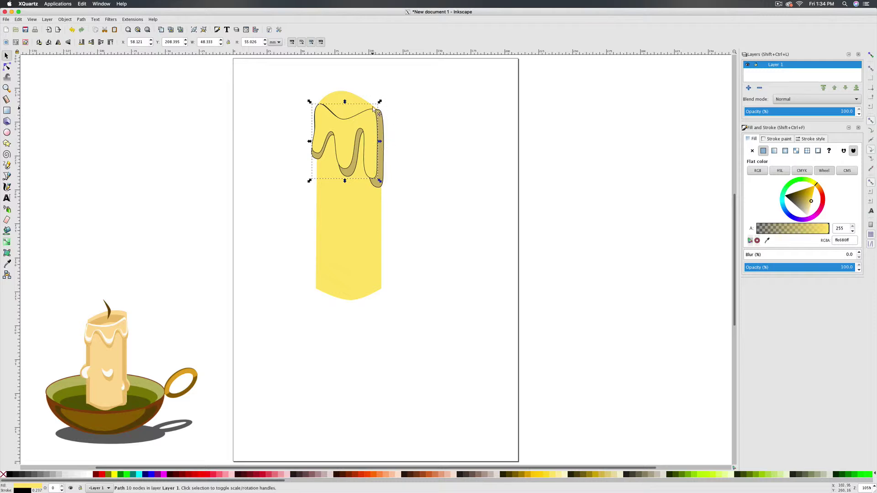
drag(354, 136, 357, 136)
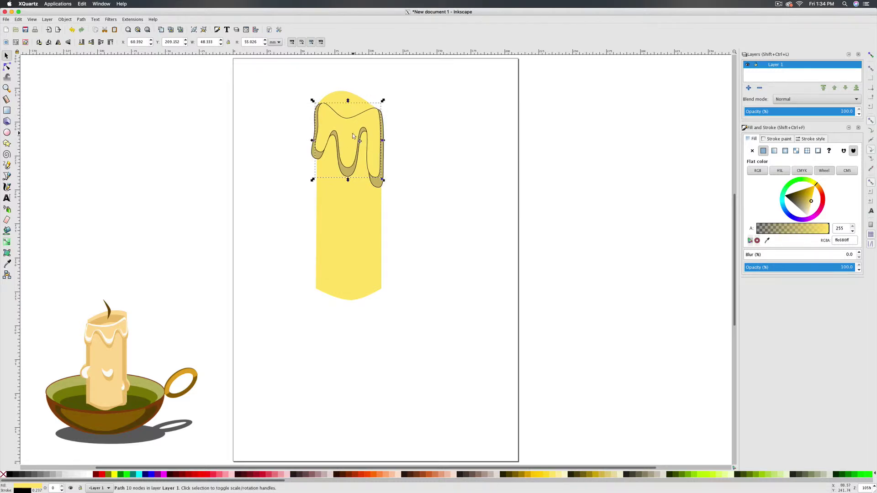
- Reshape the darker wax copy's nodes so its left, between-drip and right edges follow the front wax shape more closely
drag(386, 181, 385, 190)
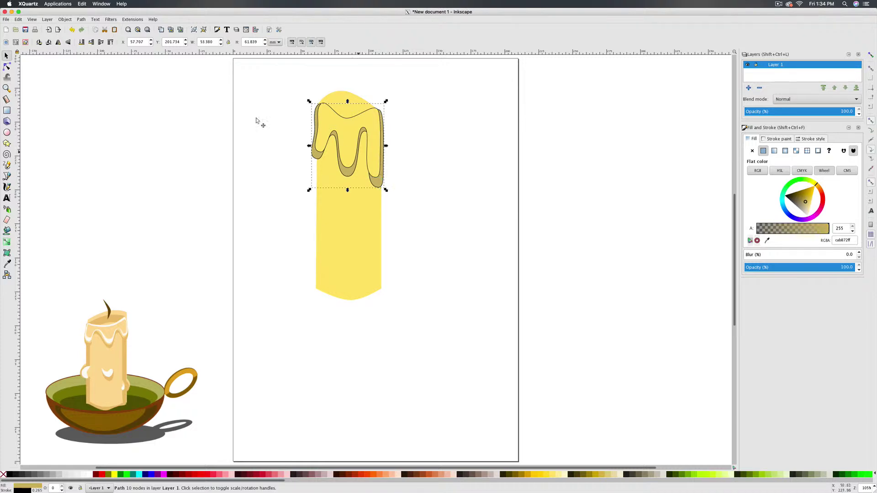
click(7, 67)
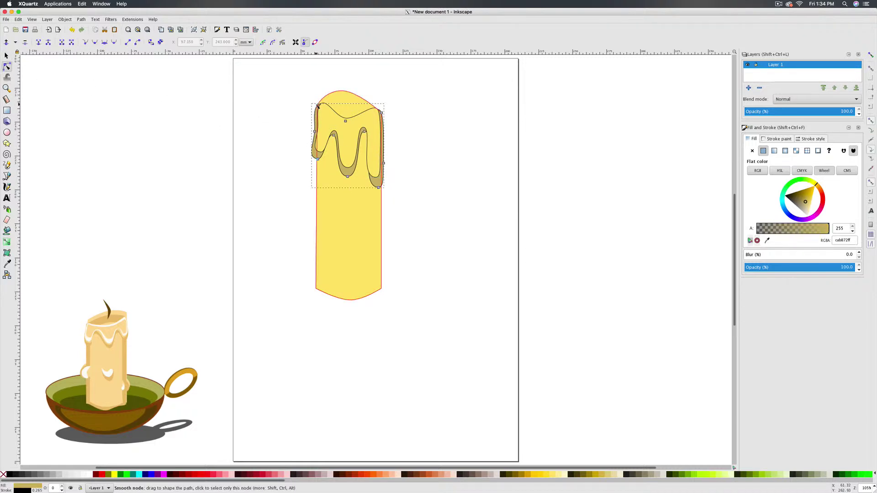
drag(317, 106, 319, 114)
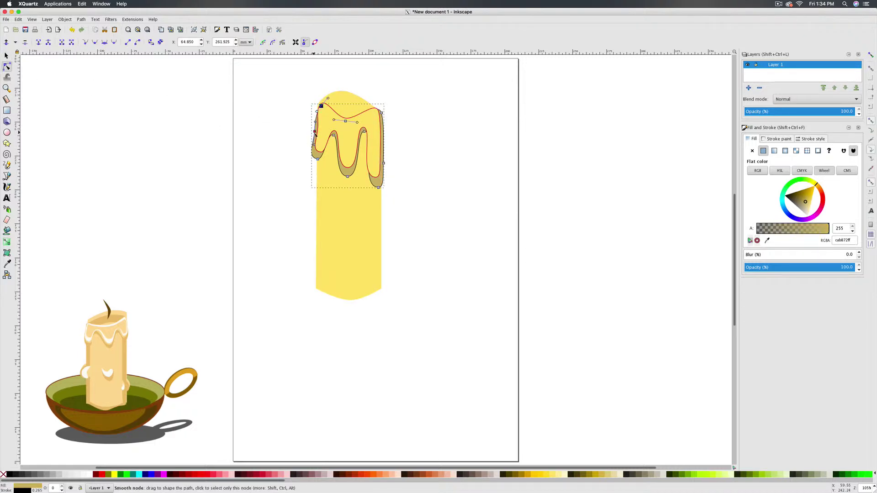
click(315, 133)
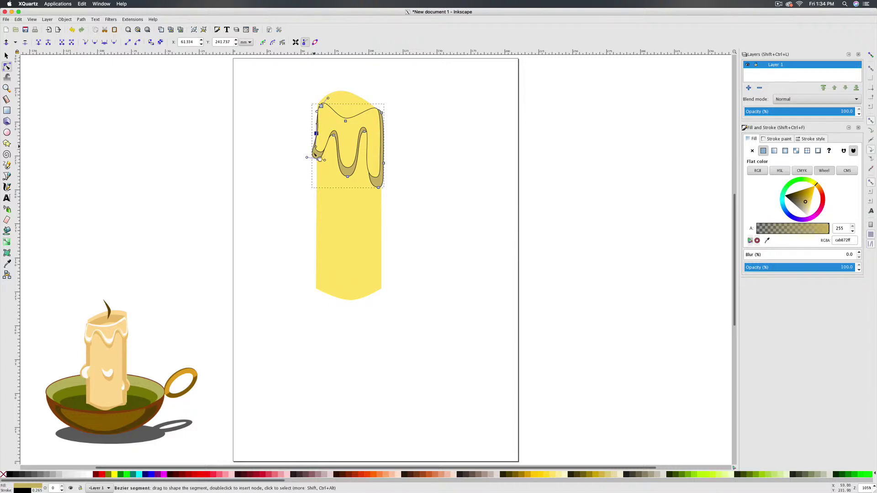
click(334, 136)
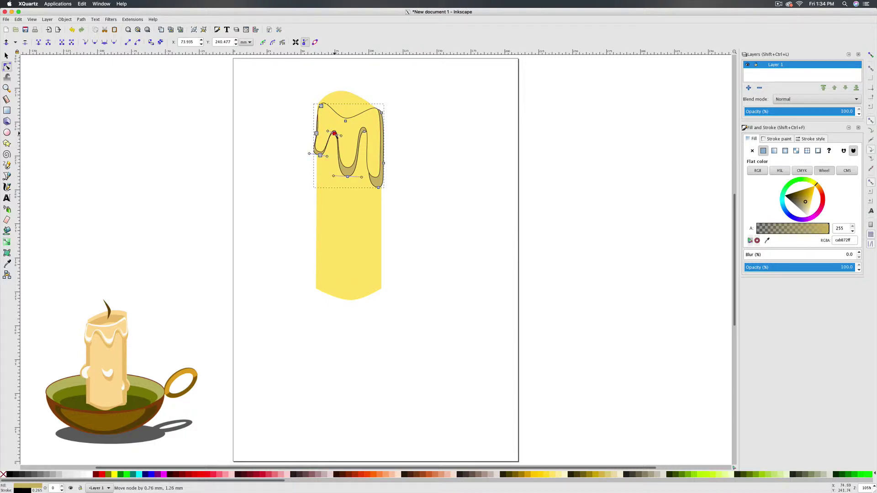
click(382, 163)
click(417, 217)
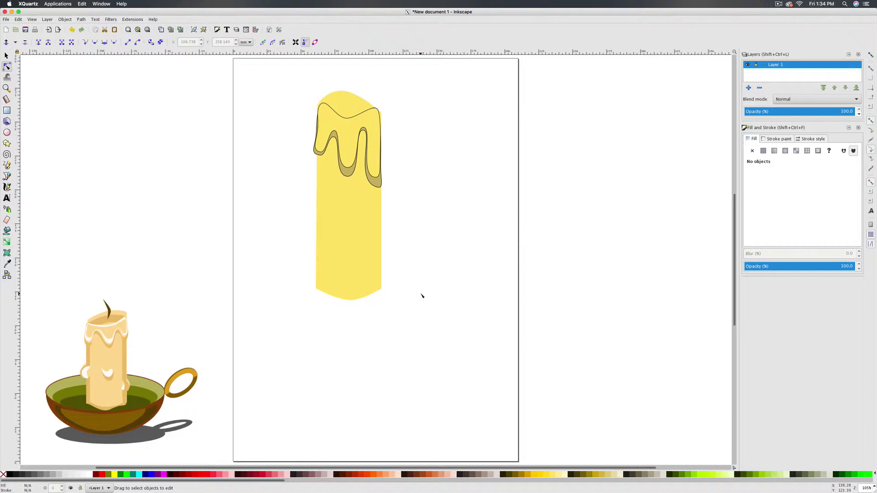
- Remove the stroke from both the front wax shape and its darker copy, leaving them deselected
click(7, 55)
click(351, 165)
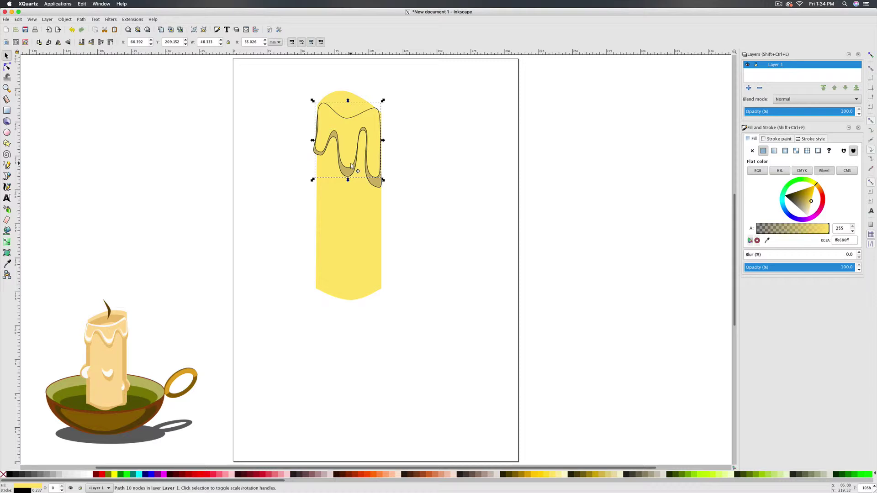
shift+click(374, 186)
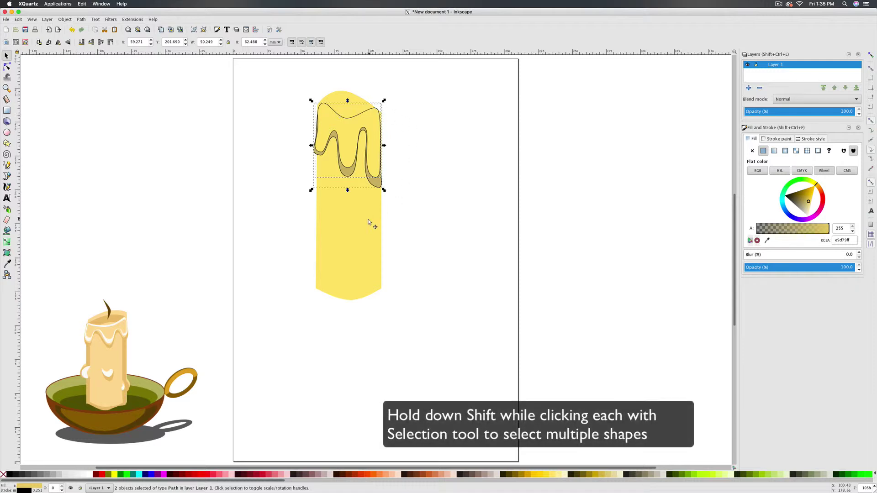
click(777, 139)
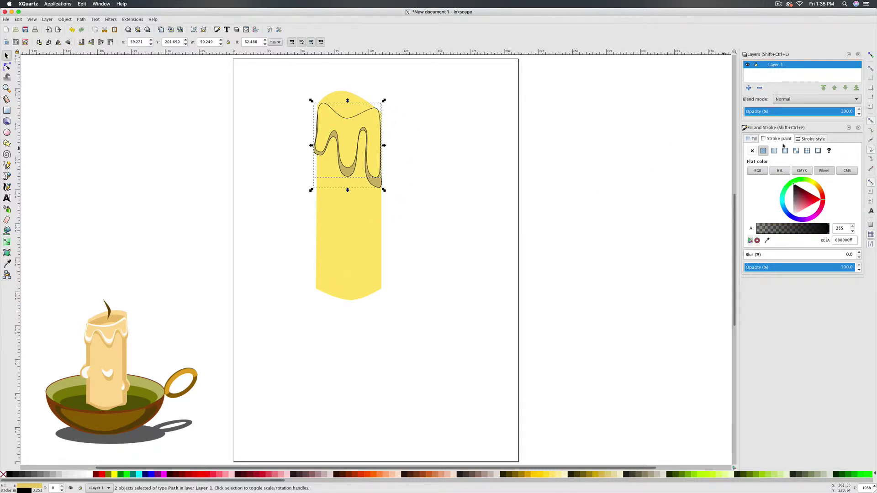
click(751, 151)
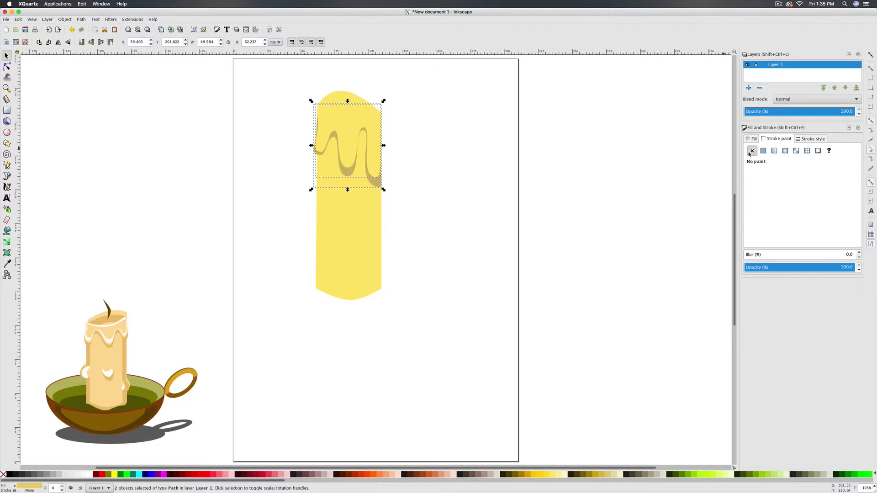
click(452, 332)
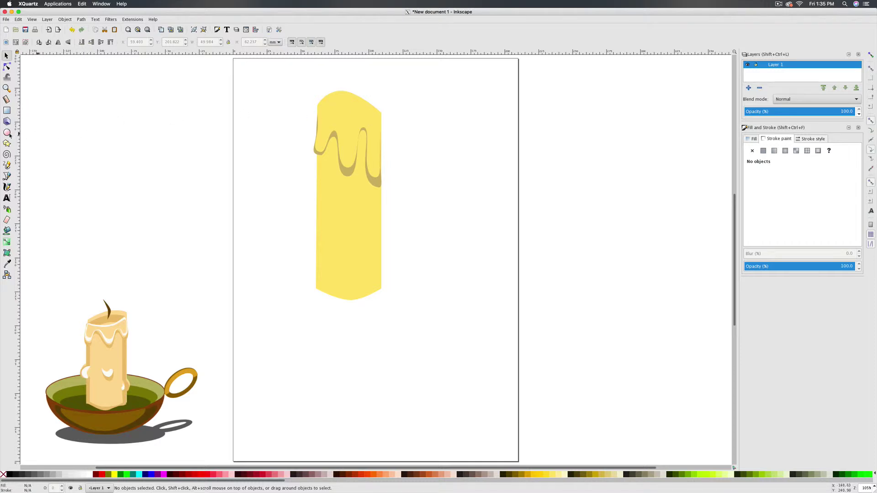
- Draw a wide, flat tan ellipse without a stroke beside the candle's top, on its right
key(e)
drag(403, 139, 409, 143)
mouse_move(434, 151)
mouse_down()
mouse_move(428, 147)
mouse_move(482, 155)
mouse_move(472, 161)
mouse_up()
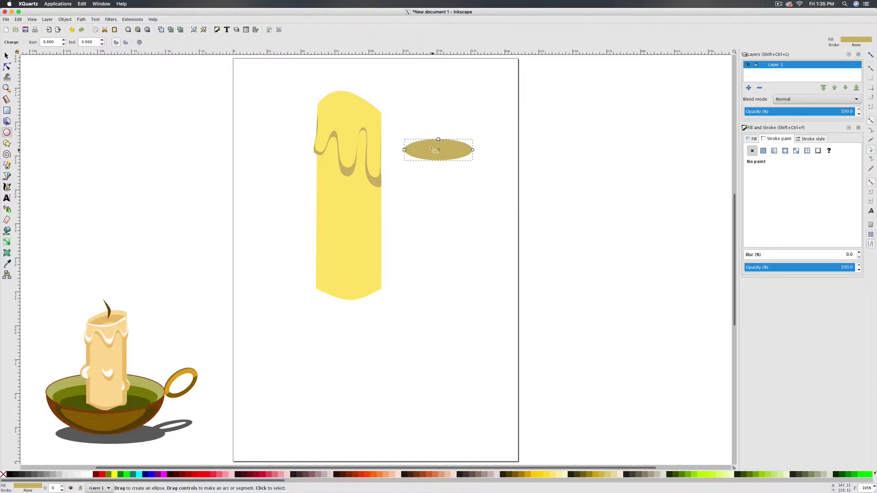
- Convert the ellipse to a path, flatten its upper edge and adjust its right node and lower curve handles
click(7, 68)
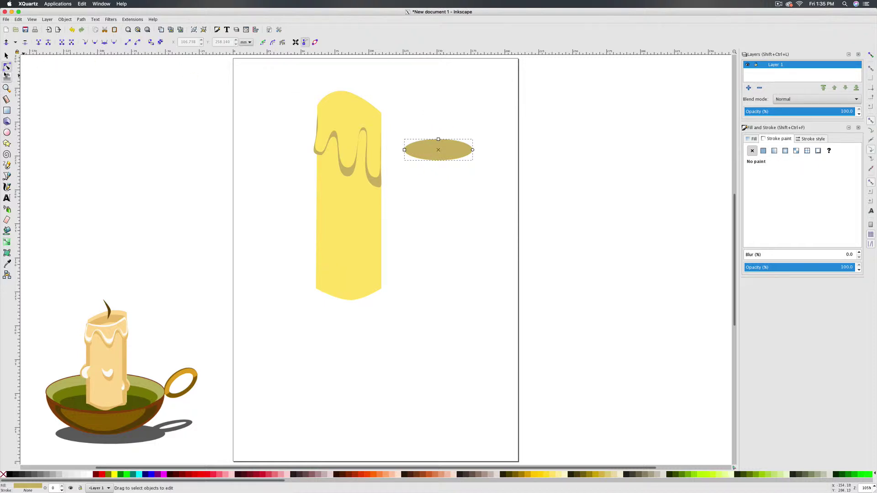
click(151, 43)
drag(439, 140, 437, 161)
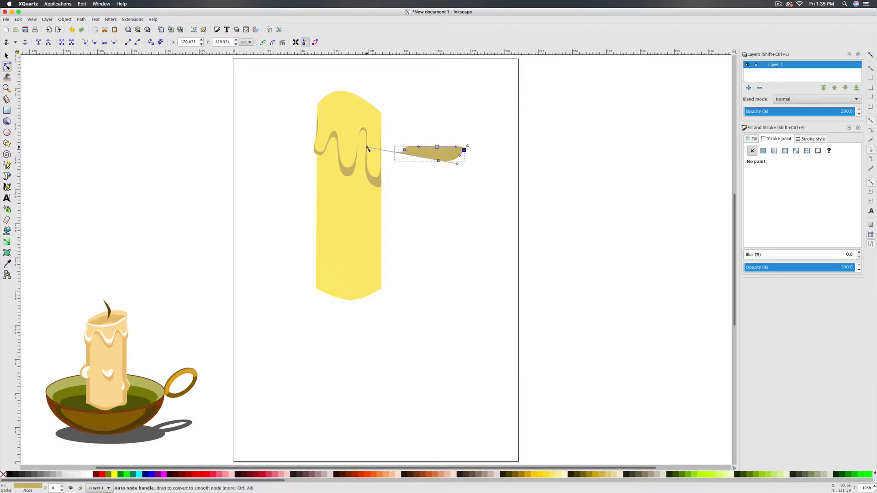
drag(368, 148, 419, 158)
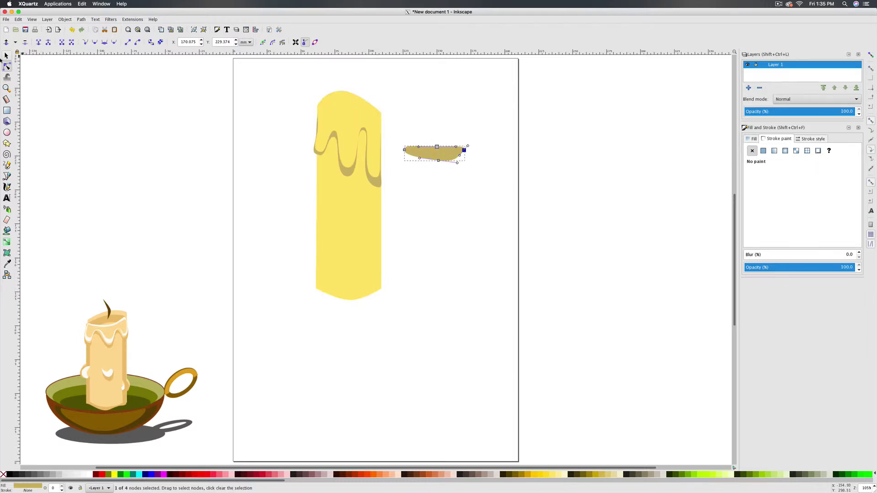
- Fit the tan shape inside the candle's top, narrowing it and pulling its bottom and left nodes inward to about 37 mm wide
key(s)
drag(434, 156, 377, 113)
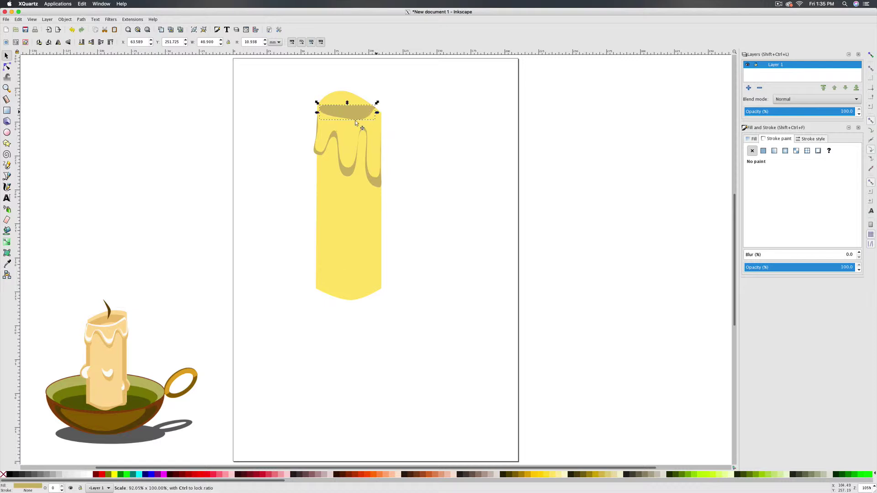
key(n)
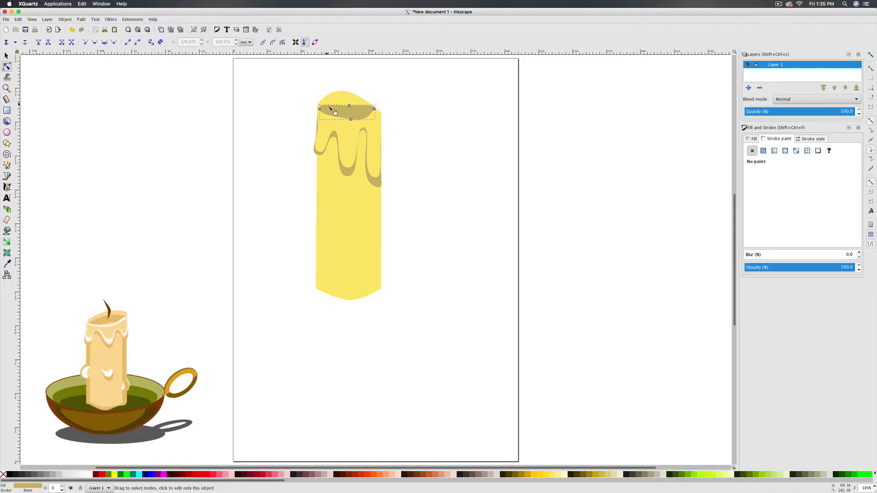
click(351, 118)
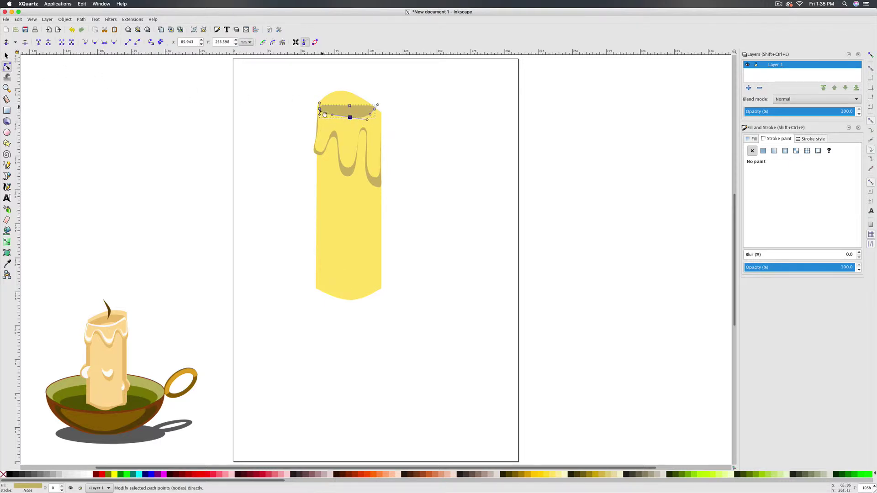
drag(319, 109, 325, 107)
click(391, 108)
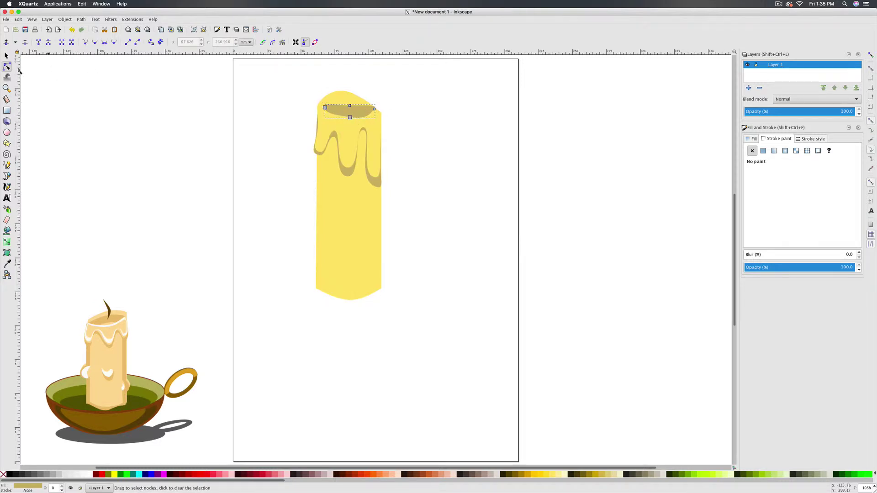
click(7, 55)
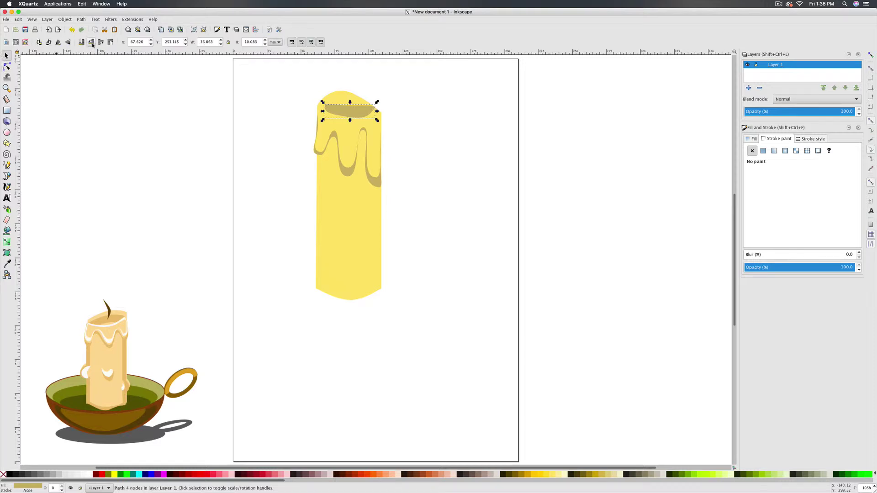
- Lower the tan hollow shape one level behind the front wax shape and nudge it slightly up and to the left
click(91, 42)
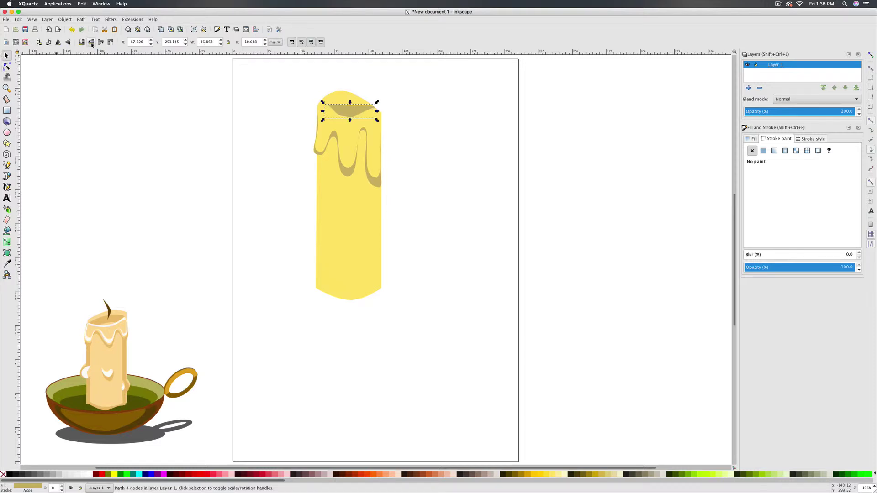
click(436, 136)
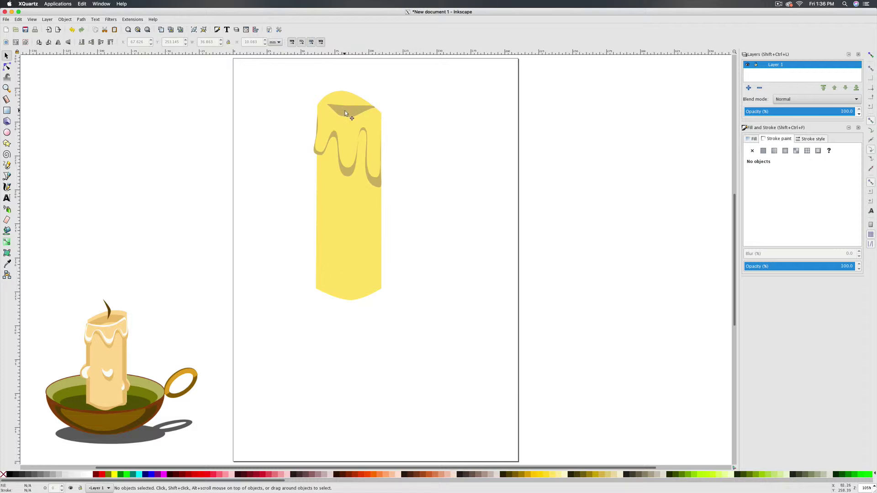
drag(344, 111, 348, 135)
click(447, 181)
- Draw a tall ellipse about 12 × 32 mm across the candle body's left edge and fill it with the body's yellow
click(7, 133)
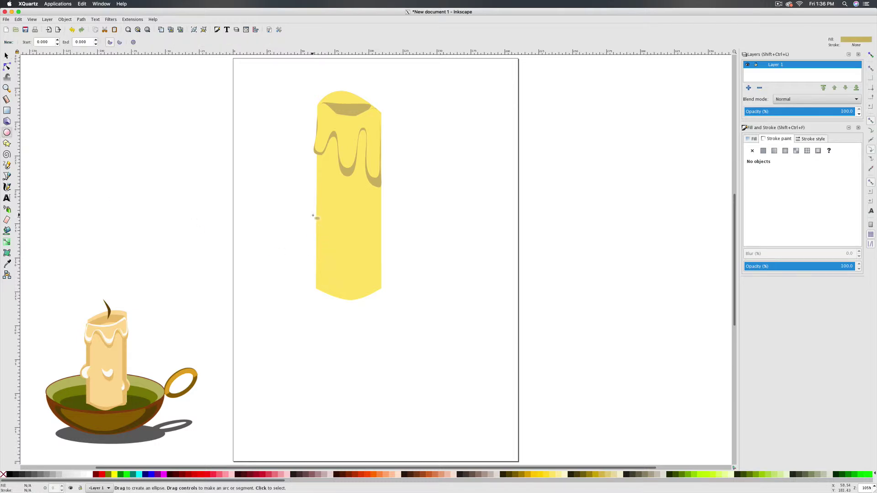
drag(313, 213, 329, 256)
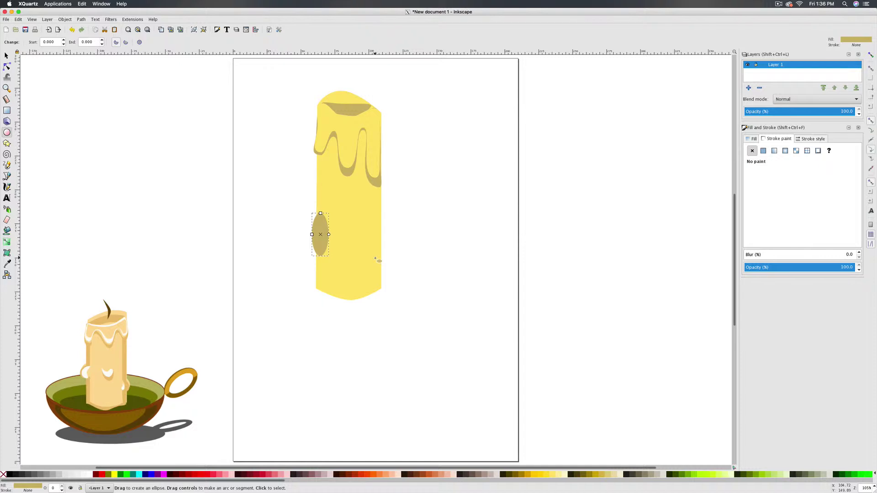
click(753, 139)
click(767, 241)
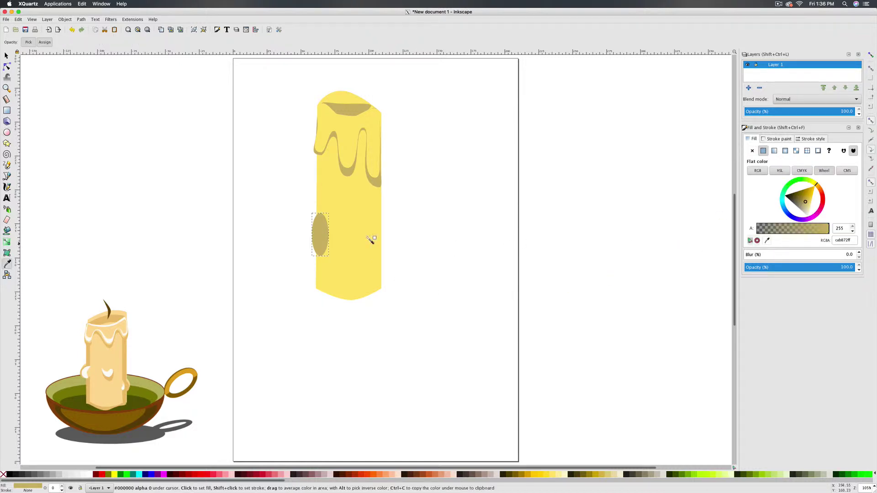
click(381, 247)
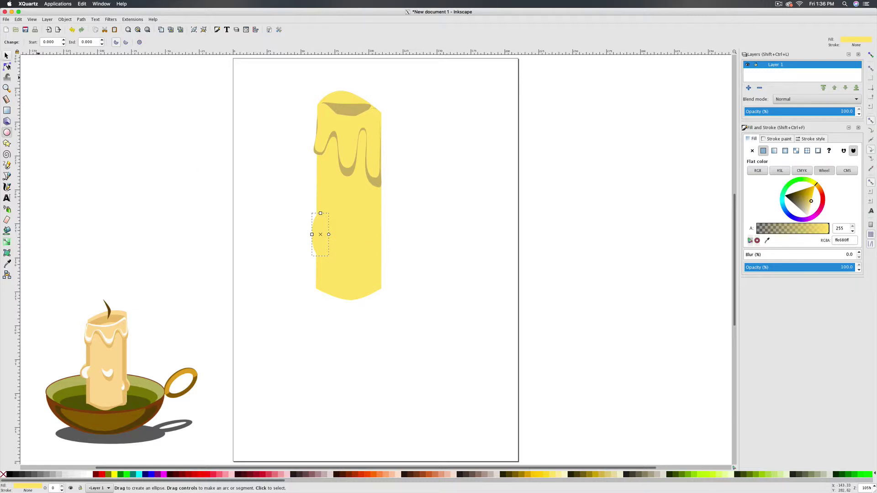
- Shorten the left wax bump and tilt it clockwise so its lower end protrudes from the candle's edge
click(6, 55)
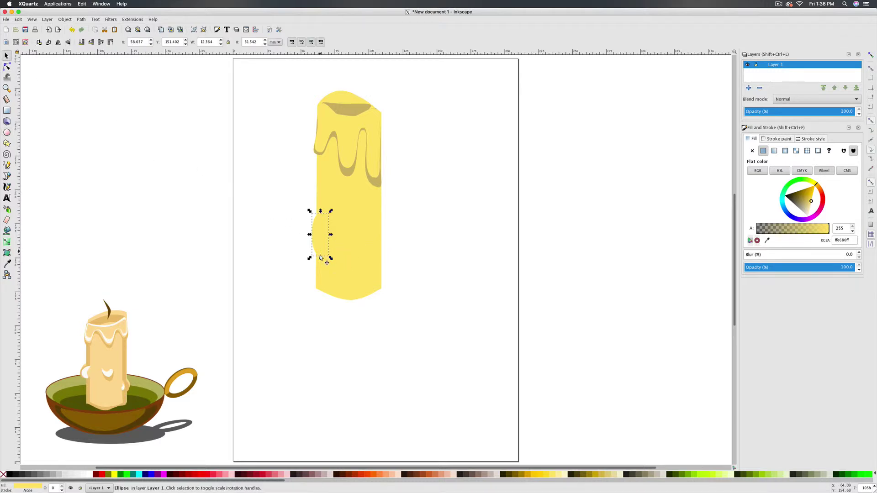
drag(322, 259, 321, 248)
click(322, 247)
drag(309, 211, 316, 231)
click(318, 224)
- Draw a smaller yellow ellipse across the candle's lower right edge, tilt it counterclockwise and shift it inward as a second wax bump
click(6, 132)
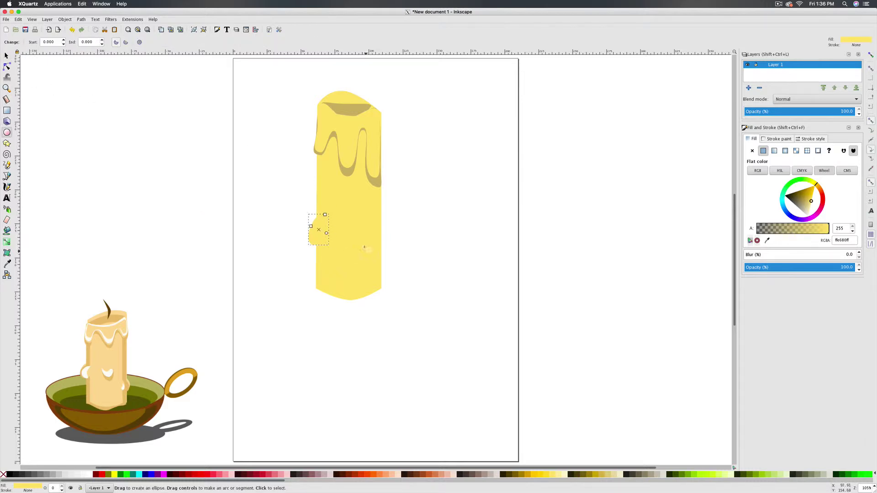
drag(377, 234, 392, 263)
click(6, 55)
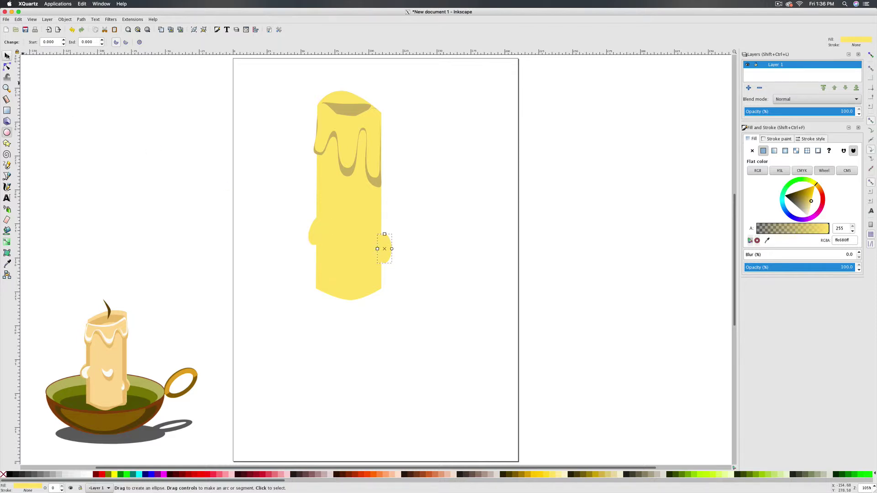
click(382, 248)
mouse_move(375, 232)
mouse_down()
mouse_move(368, 249)
mouse_move(377, 243)
mouse_up()
click(384, 255)
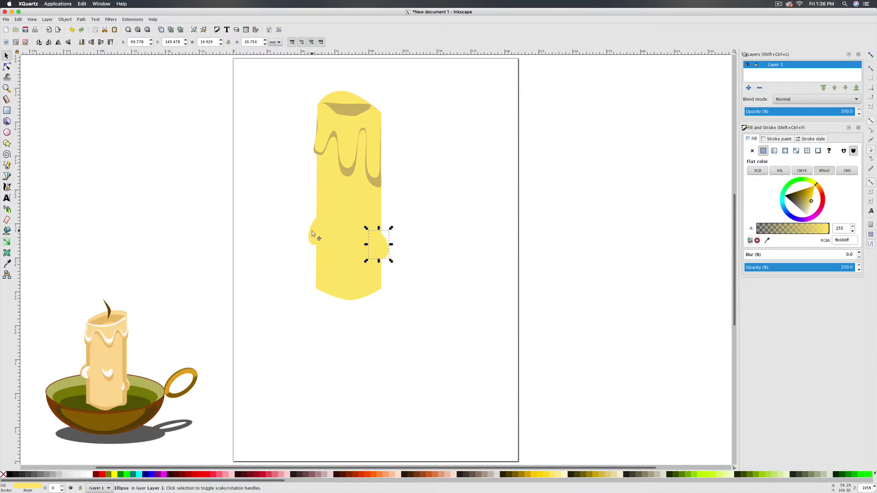
- Move the left wax bump higher up the candle and nudge the right bump slightly inward, leaving both deselected
drag(312, 233, 311, 209)
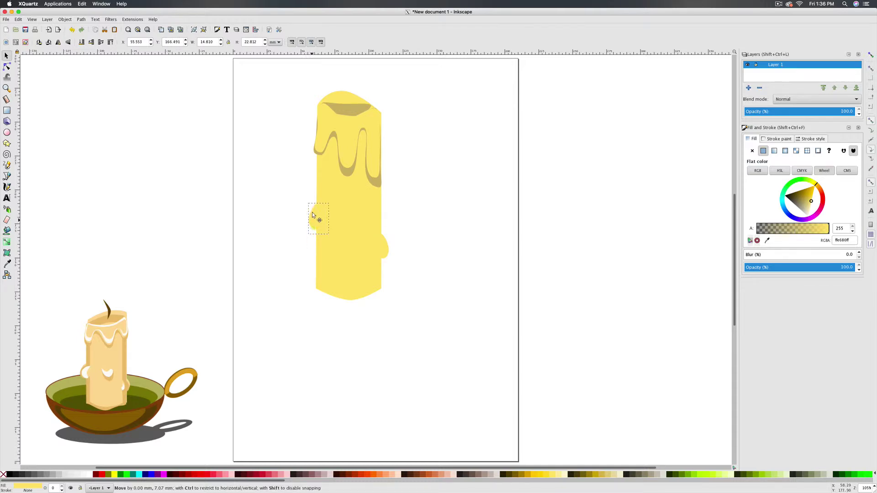
click(382, 245)
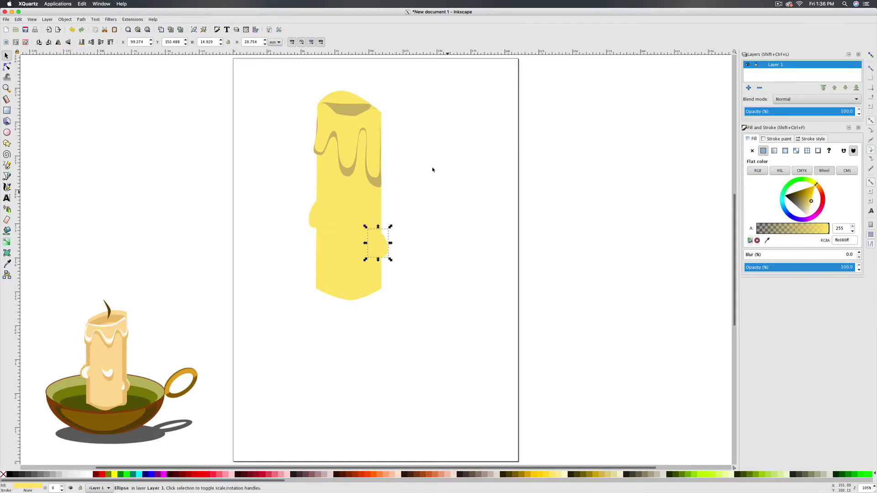
click(461, 234)
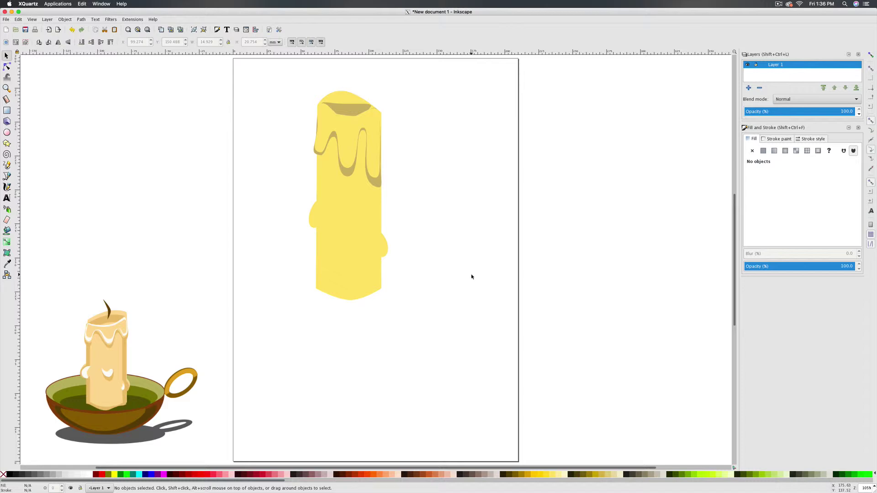
- Unite the candle body with both side bumps into one path and shift it slightly to the left
click(352, 220)
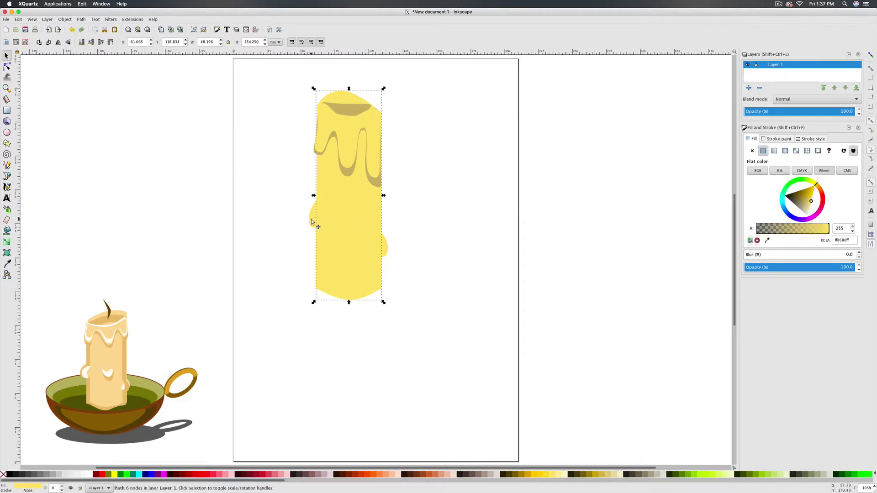
shift+click(312, 222)
shift+click(385, 249)
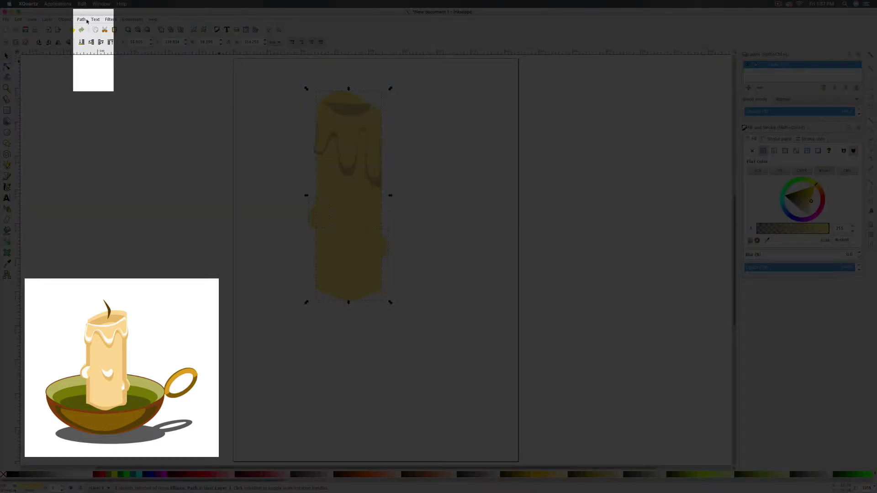
click(87, 21)
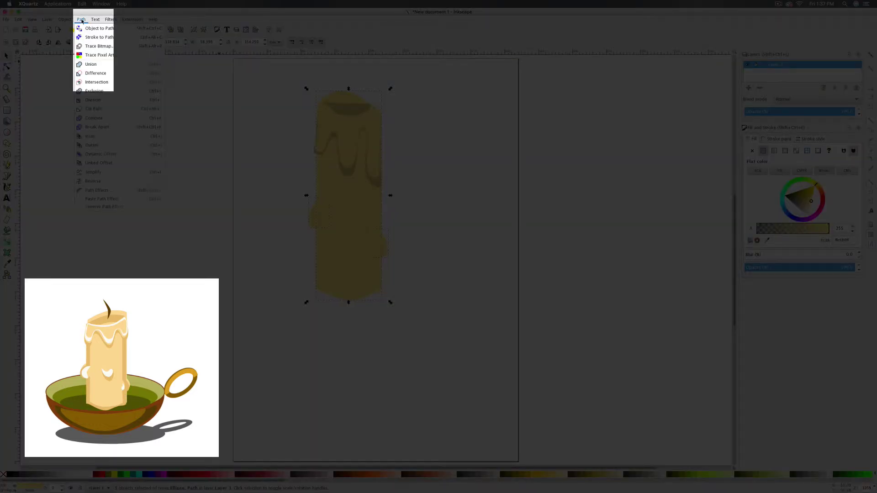
click(96, 67)
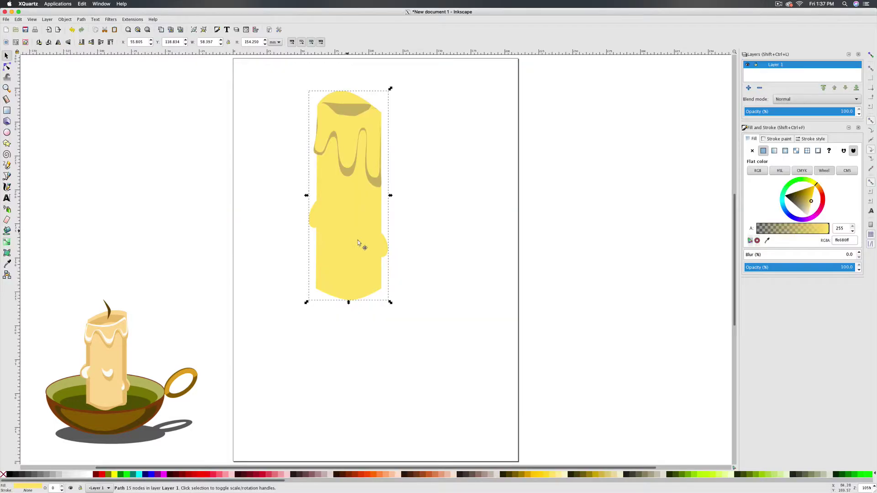
mouse_move(360, 242)
mouse_down()
mouse_move(381, 258)
mouse_move(347, 236)
mouse_up()
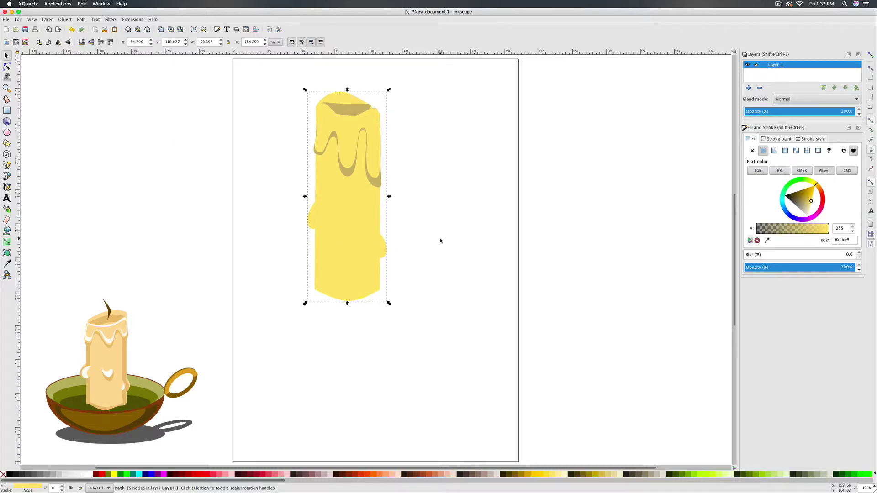
- Paste a copy of the united candle body and fill it with the tan of the wax shading
key(ctrl+c)
key(ctrl+v)
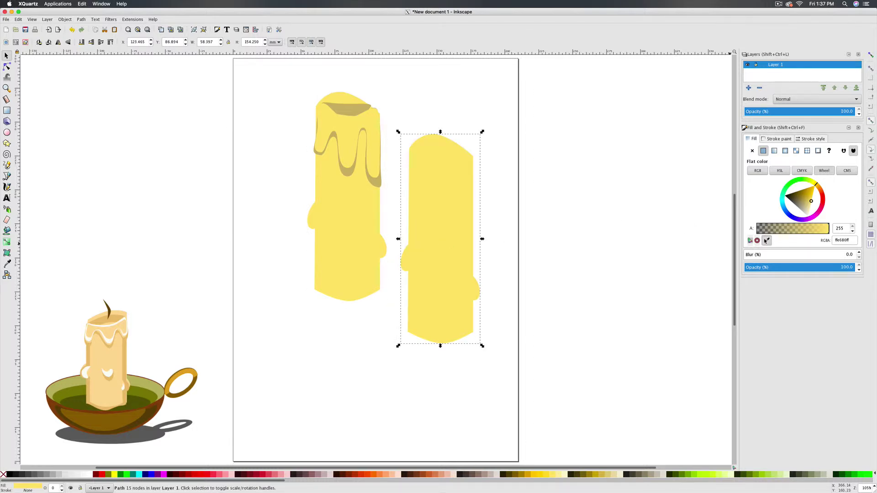
key(d)
click(379, 184)
key(s)
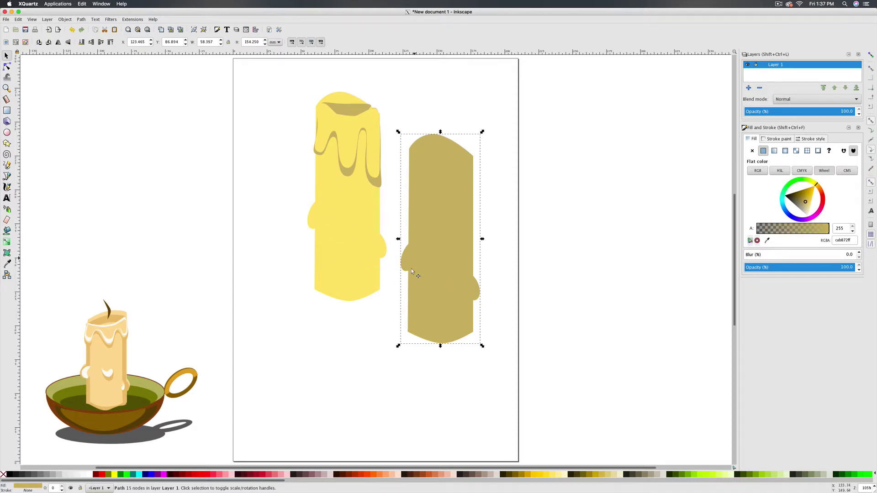
- Widen the tan copy slightly, place it over the candle, send it to the bottom and align the yellow body on it
drag(398, 239, 341, 175)
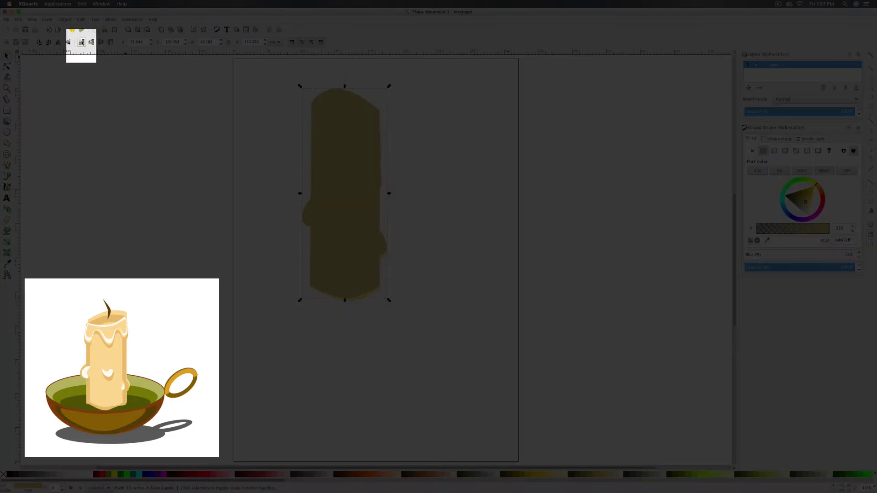
click(81, 42)
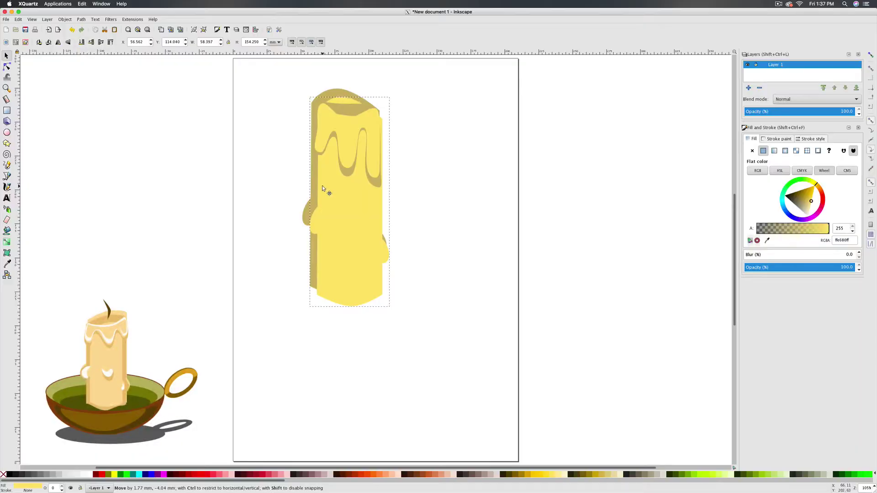
drag(322, 185, 318, 178)
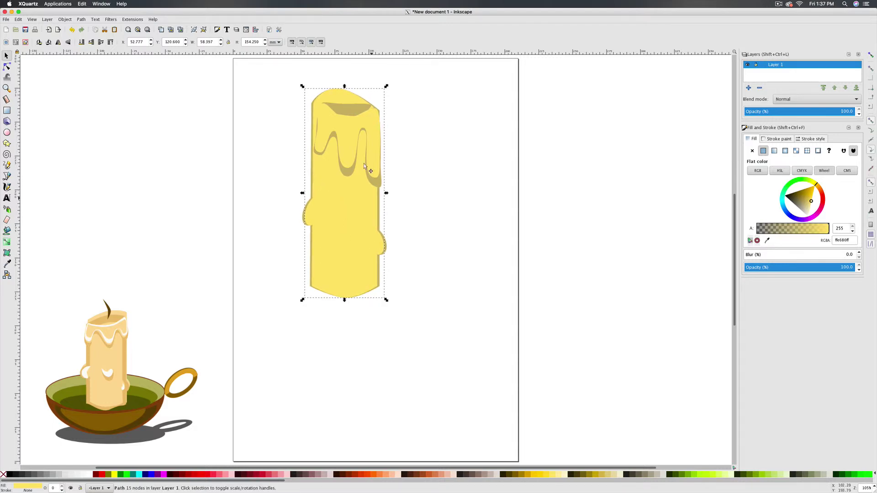
mouse_move(332, 284)
mouse_down()
mouse_move(343, 295)
mouse_move(318, 284)
mouse_up()
- Edit the tan copy's nodes: pull the upper corners inward and add a node on each side below the wax drips
shift+click(312, 271)
key(n)
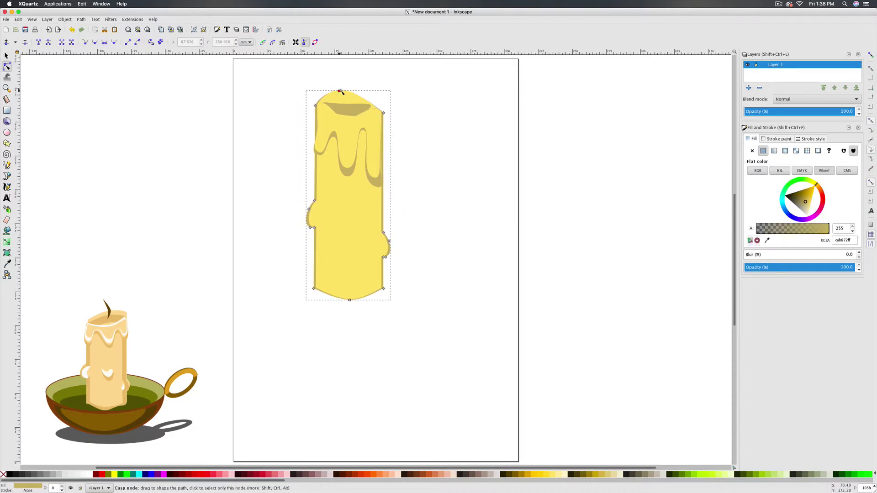
drag(343, 95, 340, 93)
drag(315, 106, 318, 112)
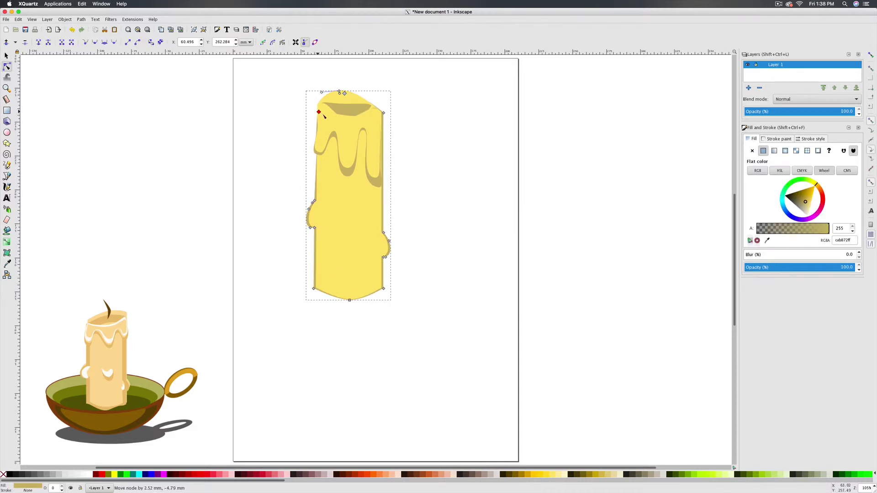
drag(383, 113, 378, 114)
double_click(382, 194)
drag(382, 194, 383, 194)
double_click(316, 170)
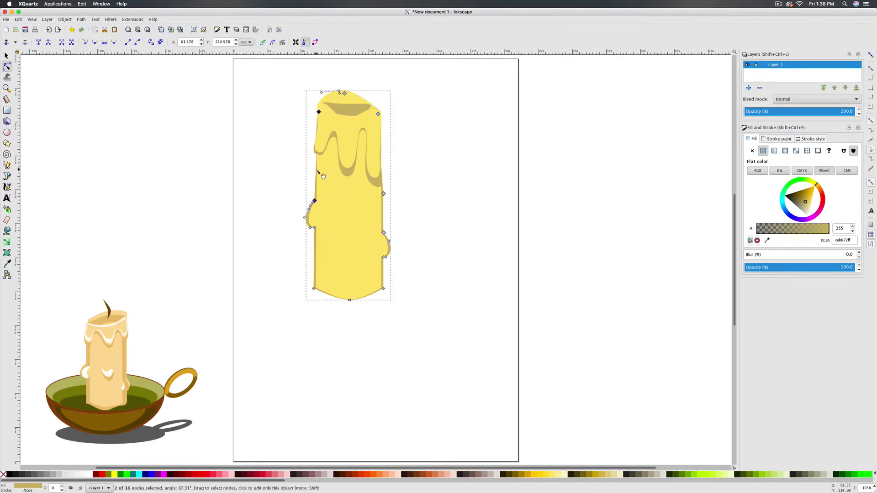
drag(316, 169, 314, 169)
- Pull the tan copy's nodes under both side bumps and at the base outward to form a thin shadow rim
drag(314, 228, 314, 231)
drag(383, 257, 387, 259)
drag(349, 300, 350, 302)
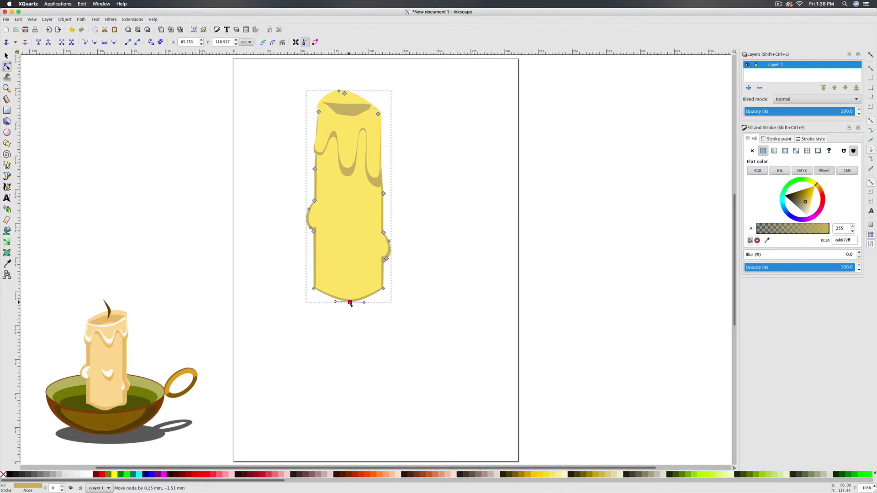
click(436, 289)
click(446, 300)
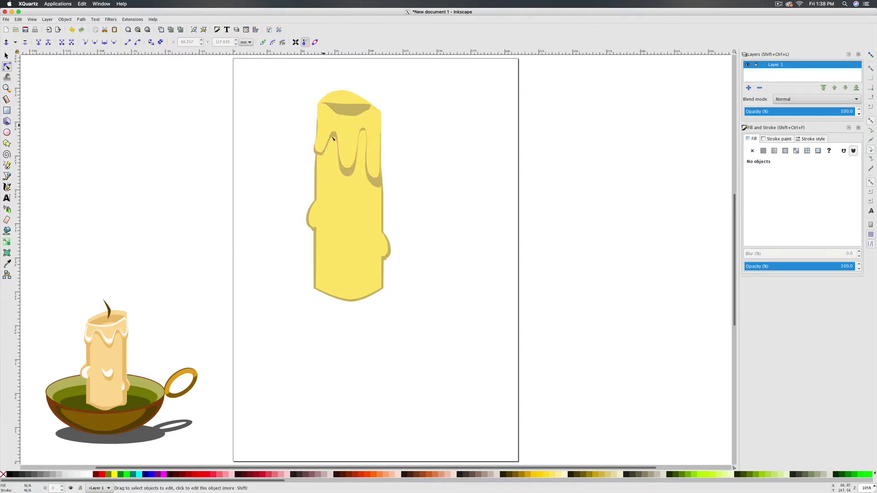
- Draw a tall tan ellipse on the candle's lower front and a yellow one about 17 × 26 mm beside the candle
click(8, 133)
drag(345, 223, 364, 262)
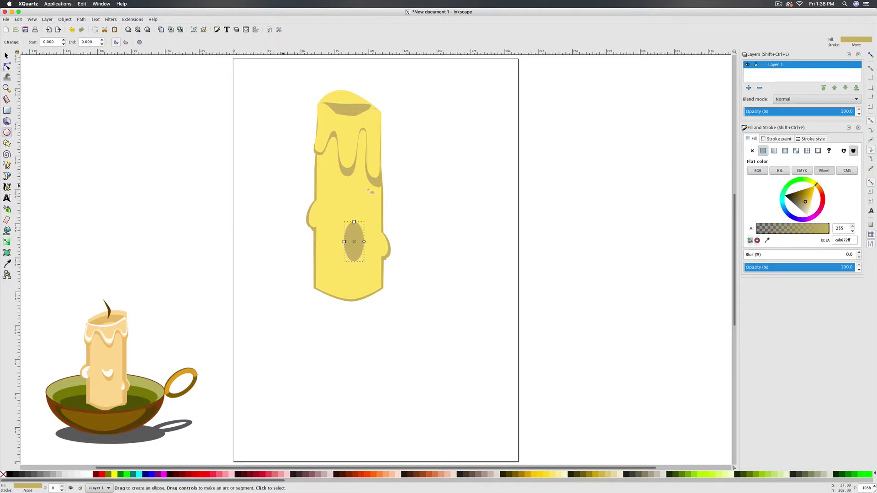
drag(415, 171, 437, 207)
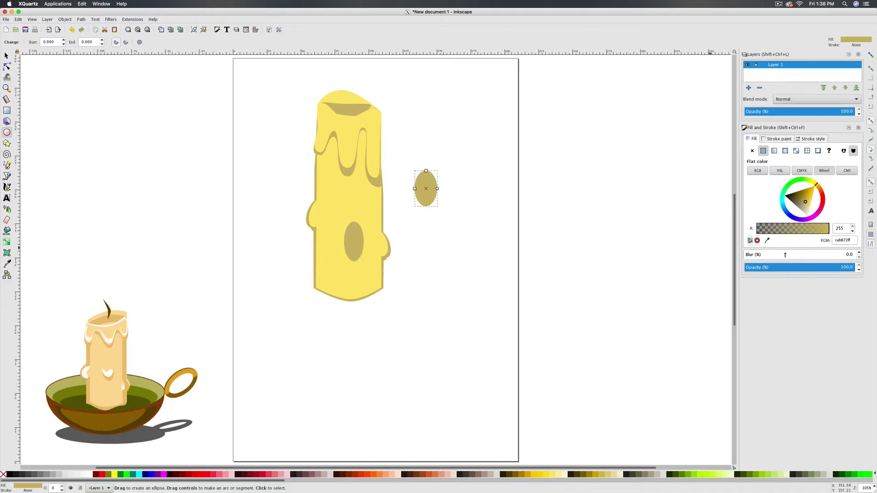
click(767, 240)
click(365, 197)
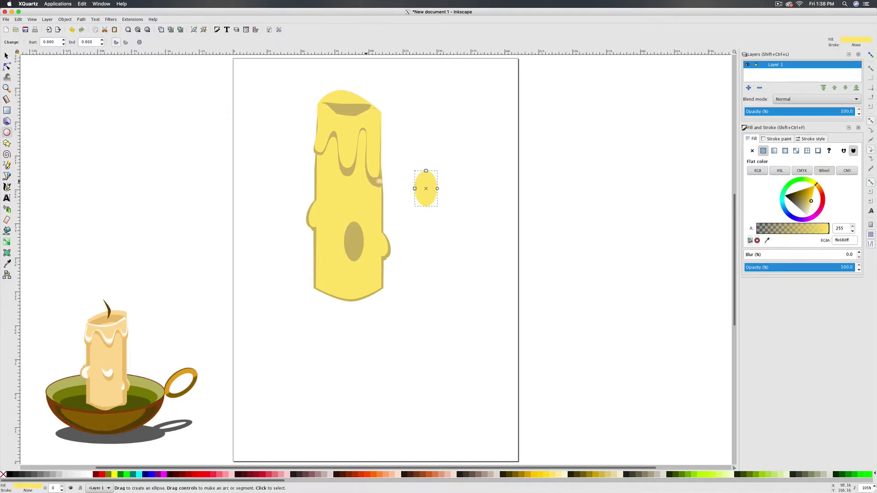
- Move the yellow ellipse over the tan one, leaving only a tan crescent exposed at its lower end
click(5, 56)
drag(430, 192, 360, 241)
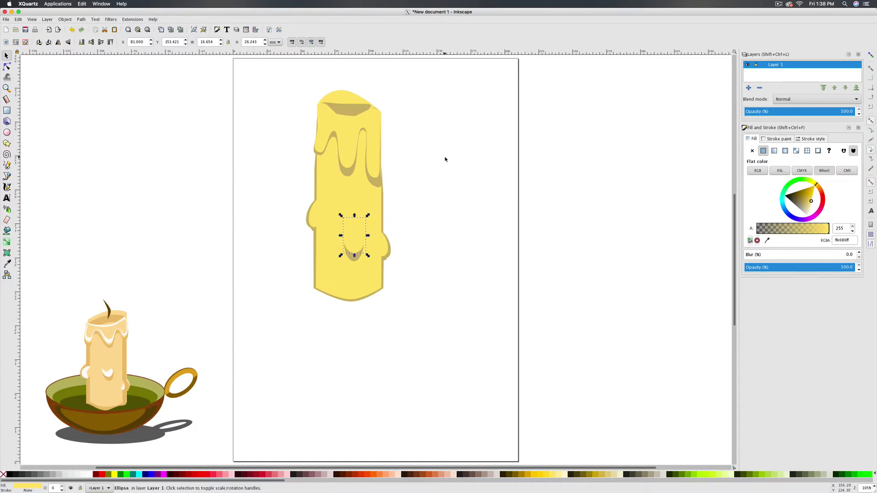
click(431, 232)
- Widen the front wax shape slightly on both sides so it overhangs the candle's edges
click(329, 130)
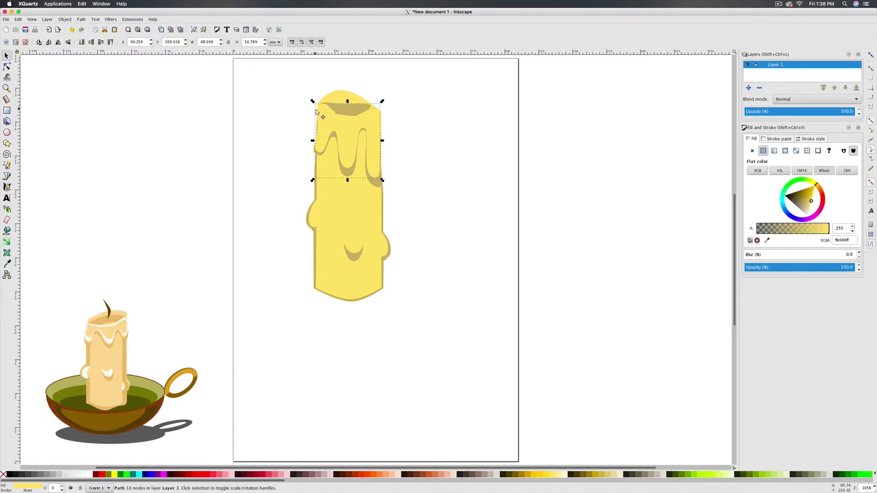
drag(312, 141, 310, 141)
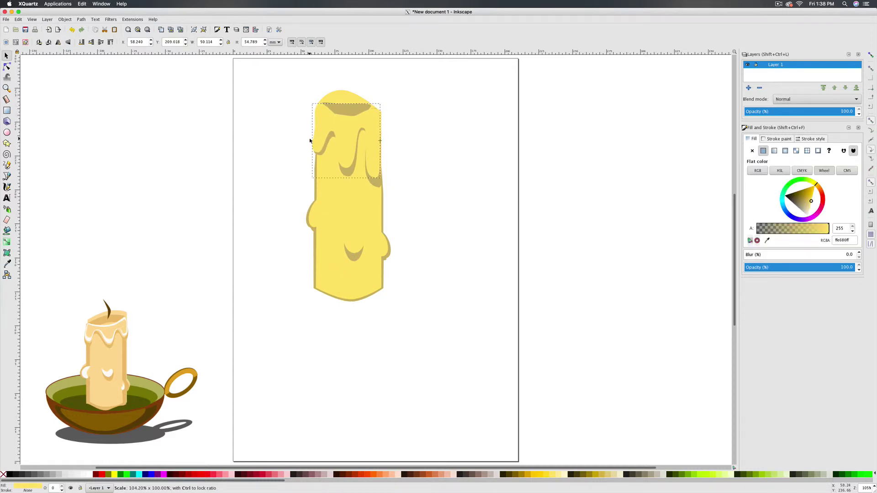
drag(382, 141, 383, 140)
click(452, 204)
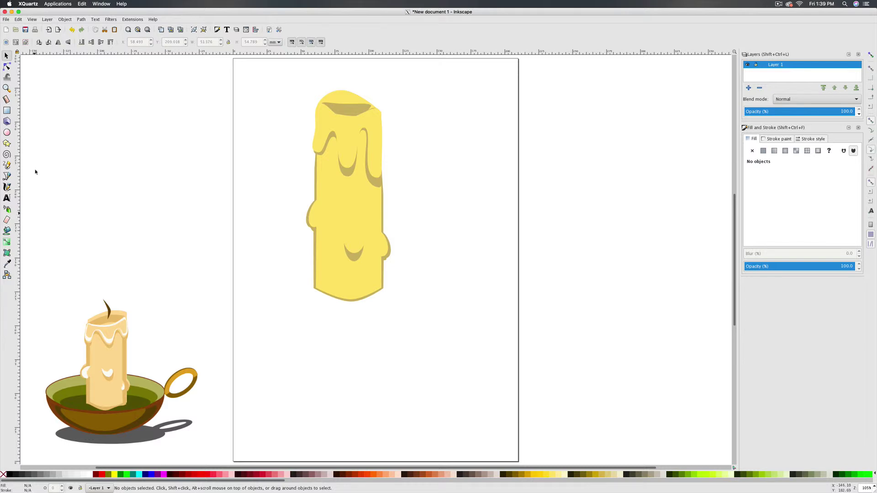
- Outline closed highlight shapes on the left bump, above the lower front crescent and on the right bump
click(7, 177)
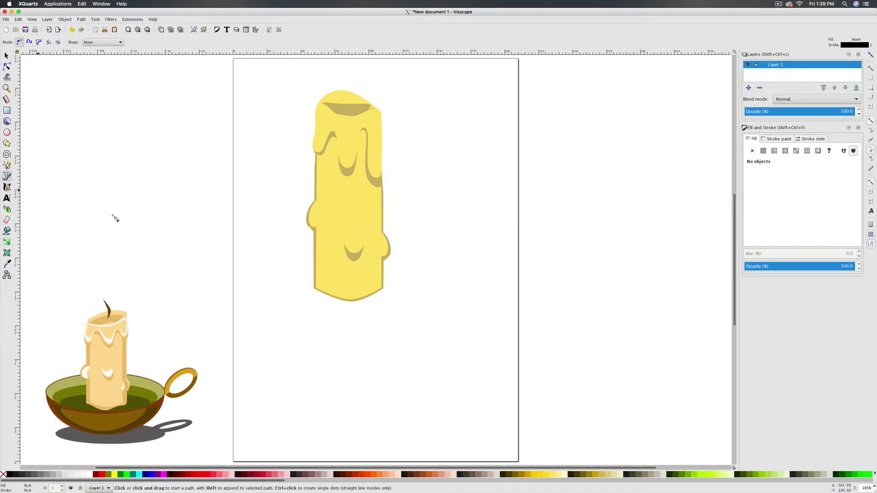
click(316, 206)
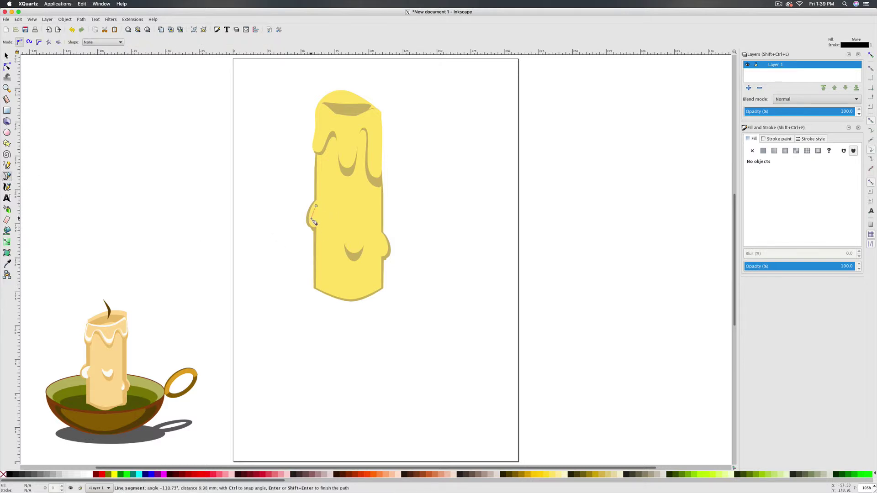
drag(317, 222, 318, 213)
click(316, 208)
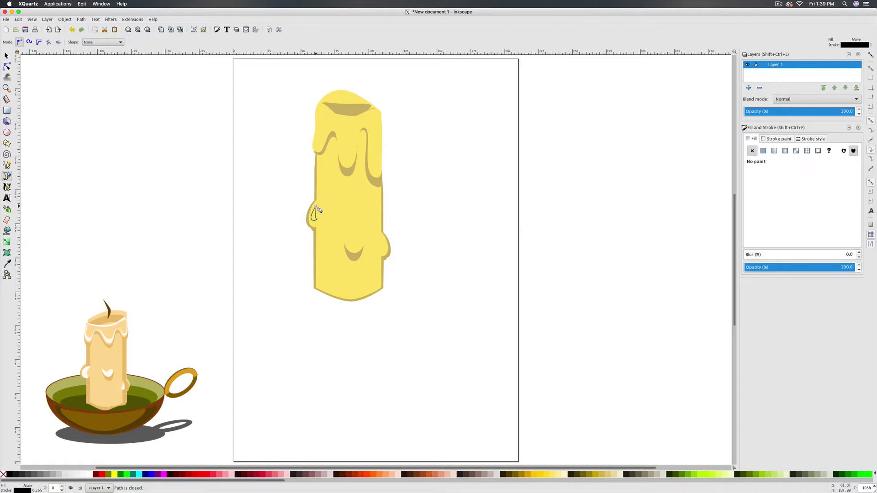
click(350, 240)
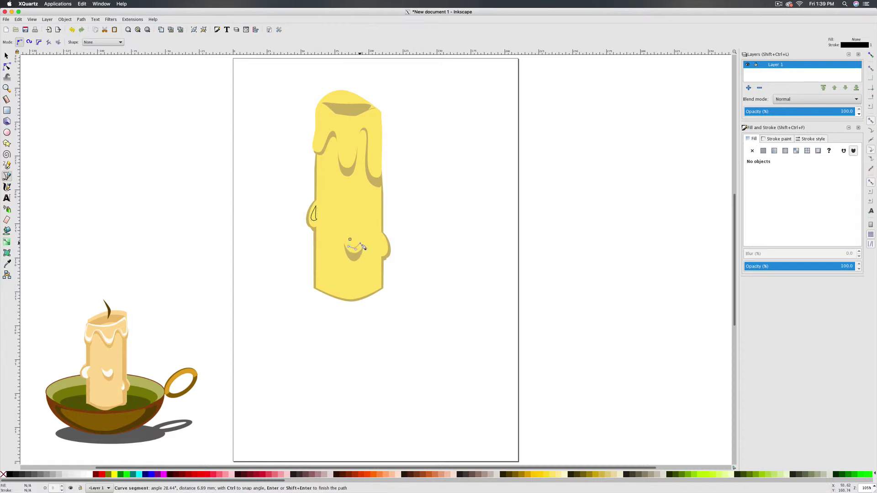
click(363, 230)
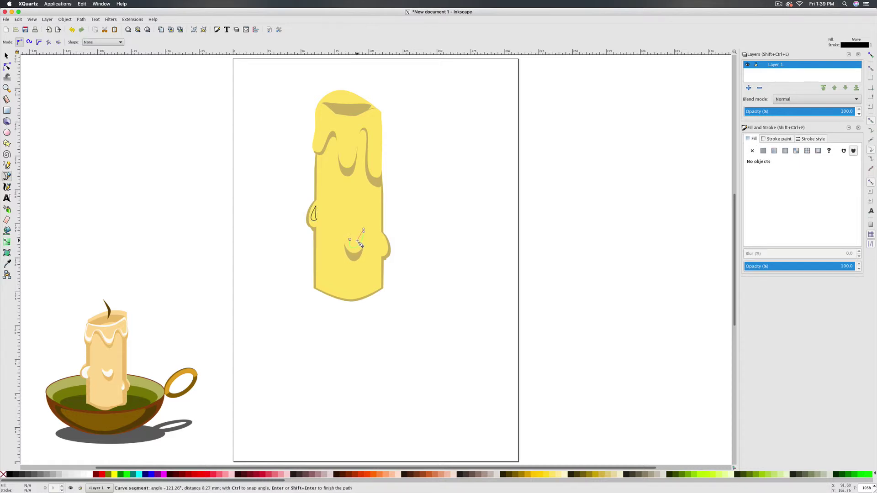
click(361, 245)
click(351, 240)
mouse_move(382, 240)
mouse_down()
mouse_move(388, 255)
mouse_move(386, 245)
mouse_up()
click(382, 241)
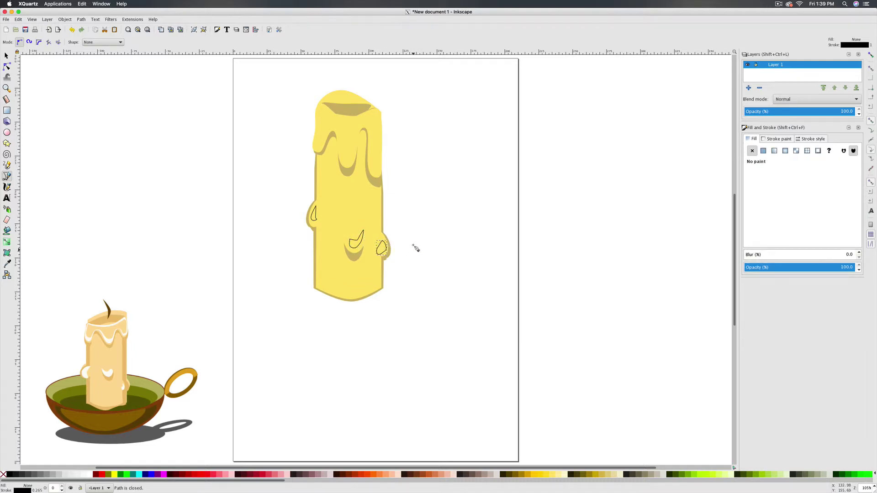
- Fill the three bump highlight shapes with solid white and remove their strokes
click(6, 56)
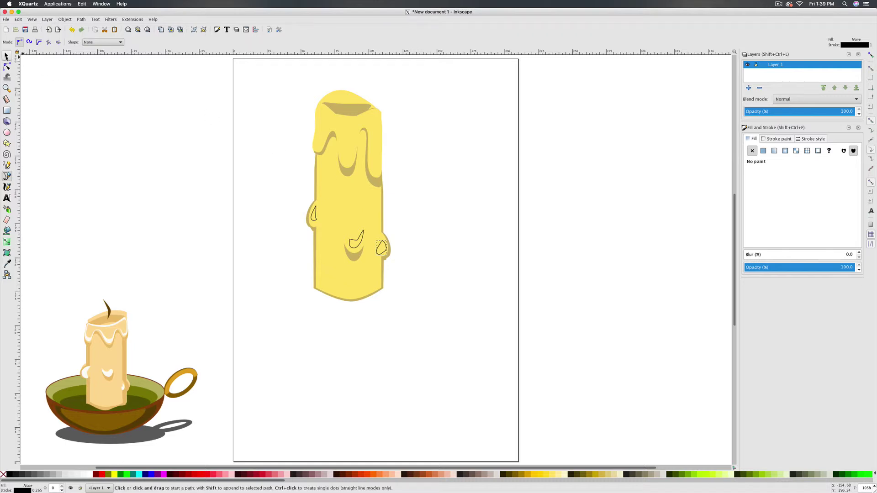
click(314, 222)
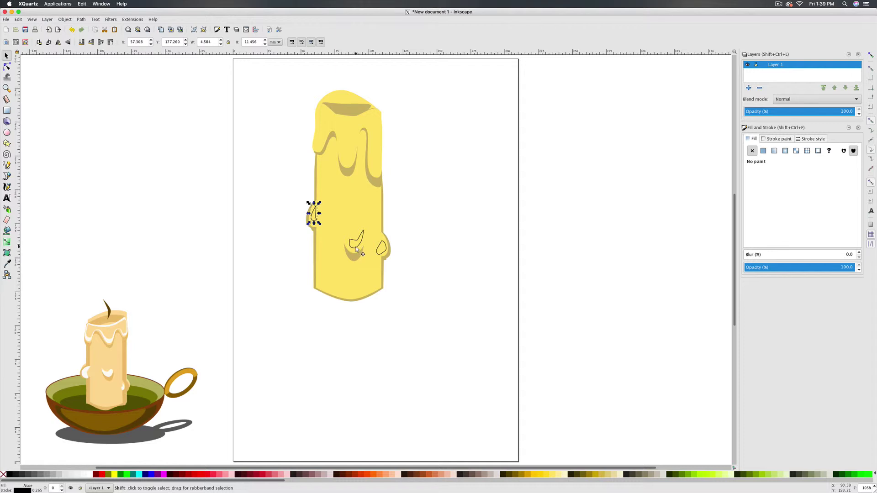
shift+click(359, 243)
shift+click(379, 255)
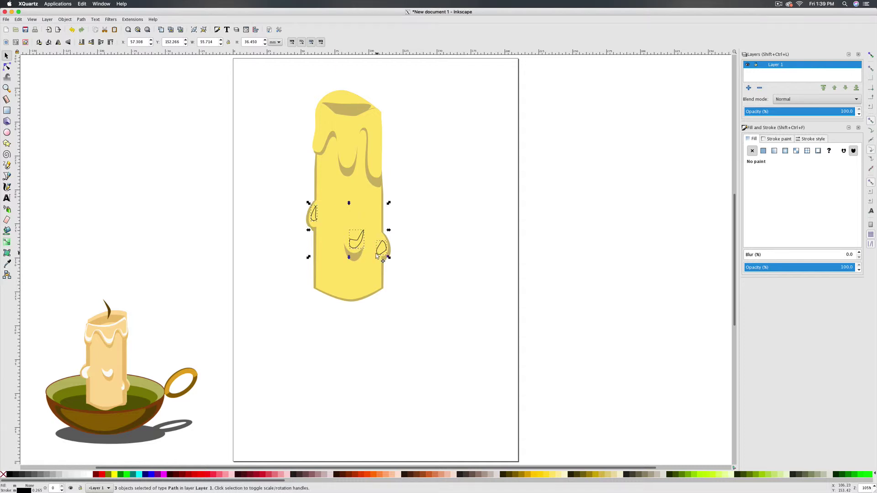
click(763, 151)
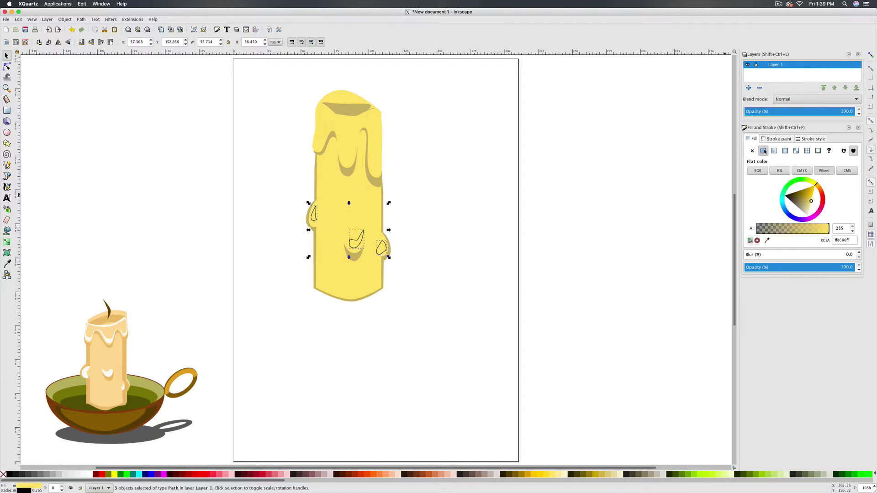
click(91, 475)
click(776, 139)
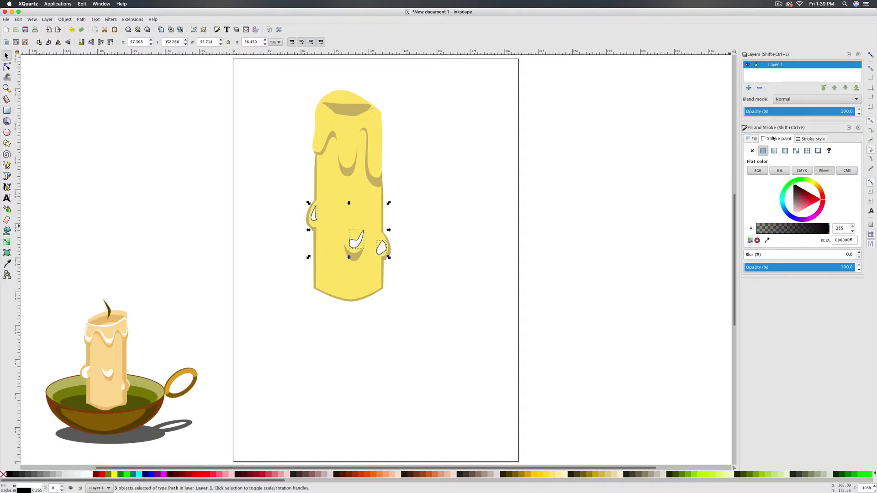
click(752, 151)
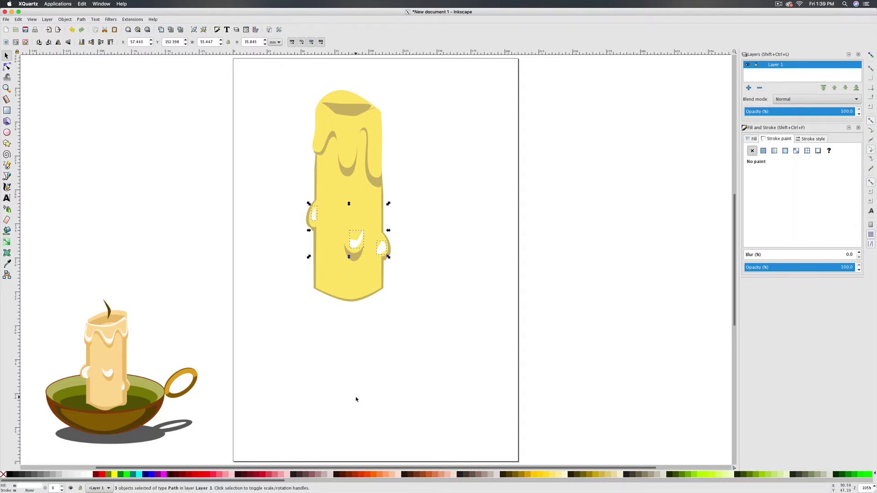
click(426, 403)
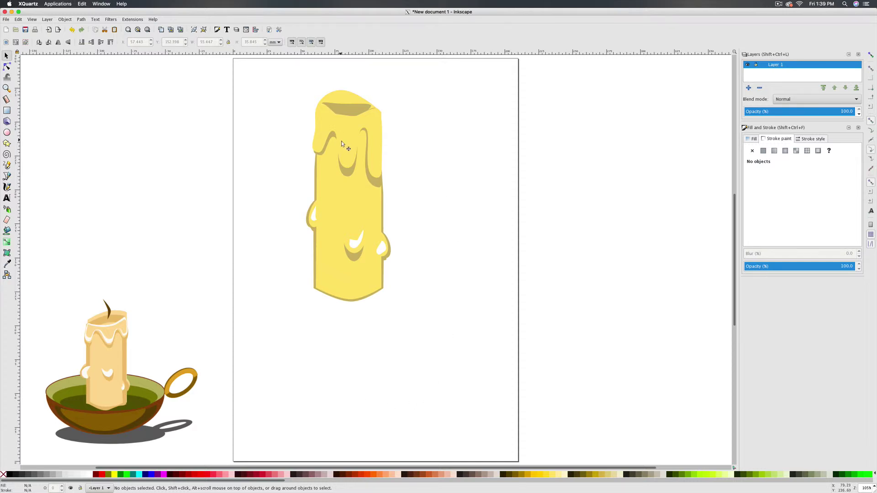
- Outline a thin closed highlight about 45 × 31 mm along the front rim and down the left wax drip
scroll(342, 147, right, 2)
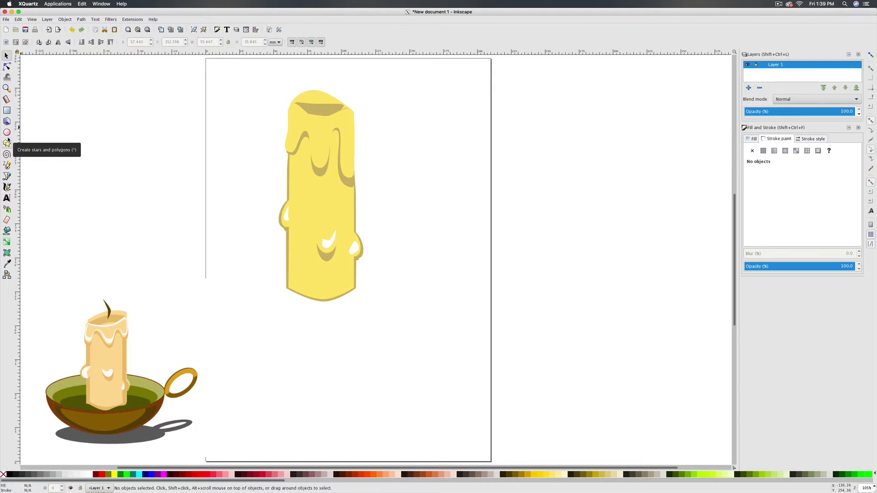
click(6, 176)
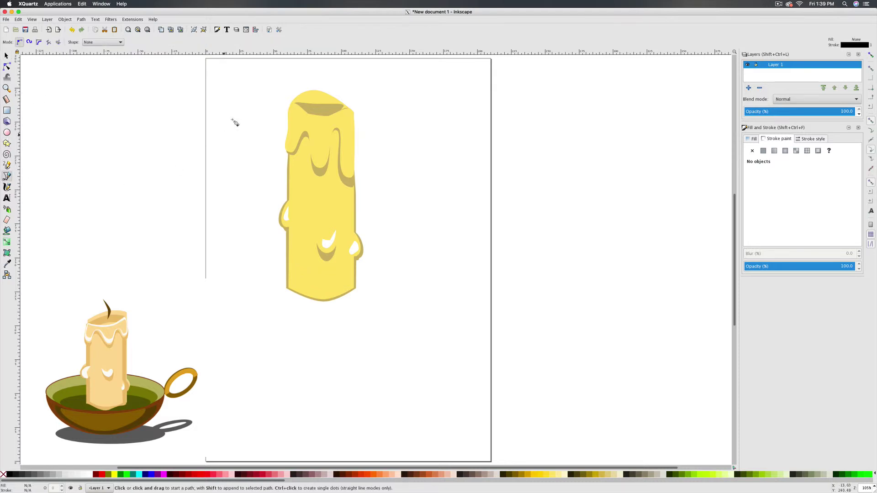
click(292, 109)
drag(289, 148, 291, 148)
drag(298, 117, 330, 123)
drag(340, 120, 347, 121)
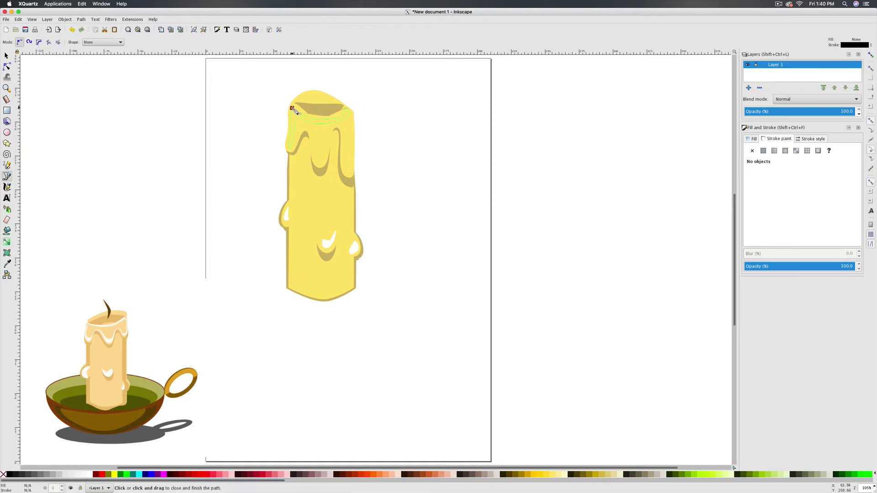
click(292, 109)
- Fill the rim highlight with white and remove its stroke
click(7, 57)
click(752, 139)
click(89, 474)
click(778, 139)
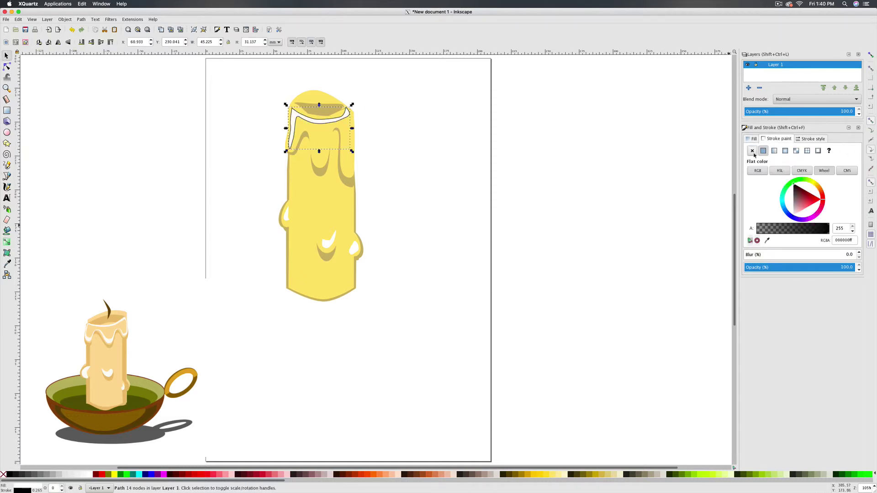
click(752, 151)
- Outline small closed highlight shapes on the middle and right wax drips
key(b)
click(316, 154)
click(321, 162)
click(325, 154)
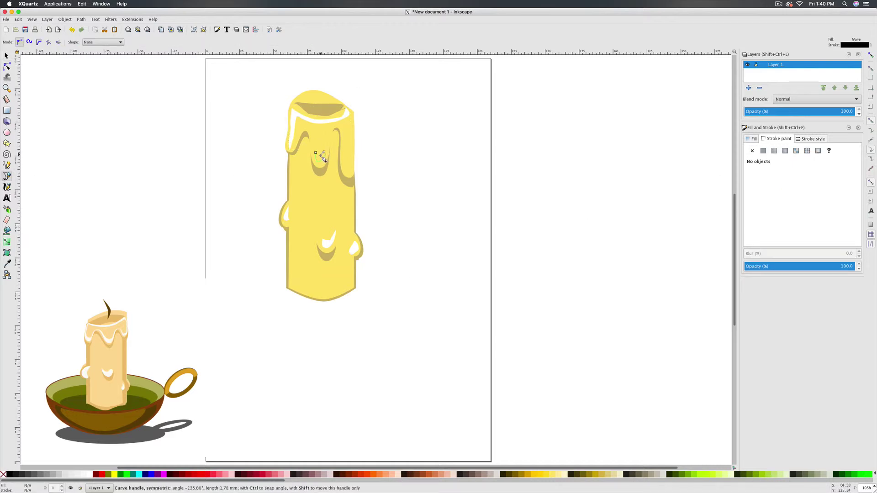
click(316, 153)
click(352, 156)
drag(350, 175, 348, 174)
click(344, 165)
click(352, 156)
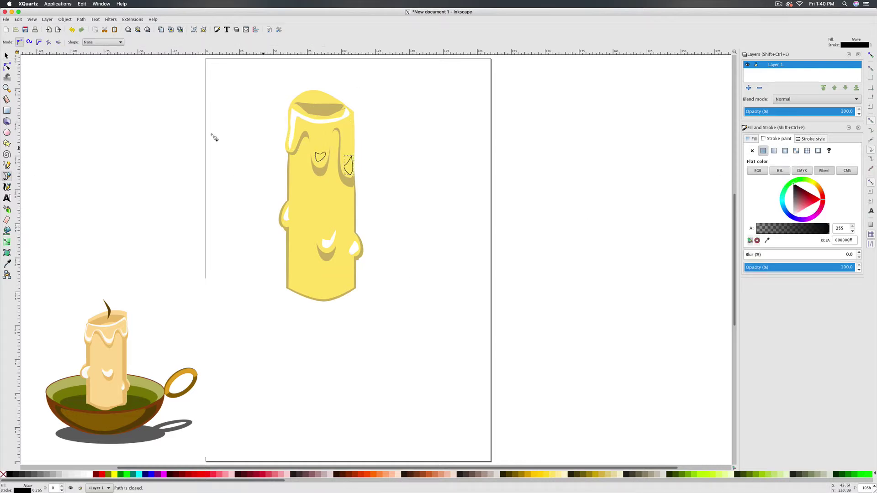
- Give the two wax drip highlights a solid white fill without a stroke
click(6, 56)
shift+click(318, 158)
click(752, 139)
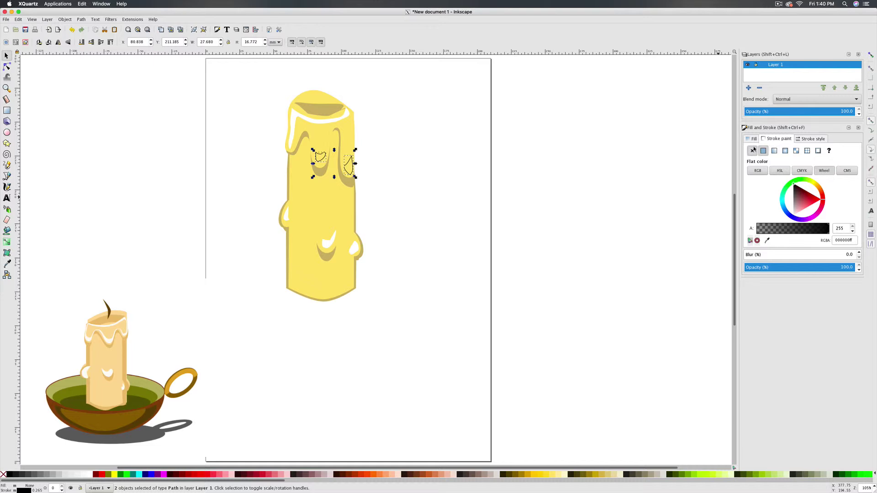
click(763, 151)
click(458, 256)
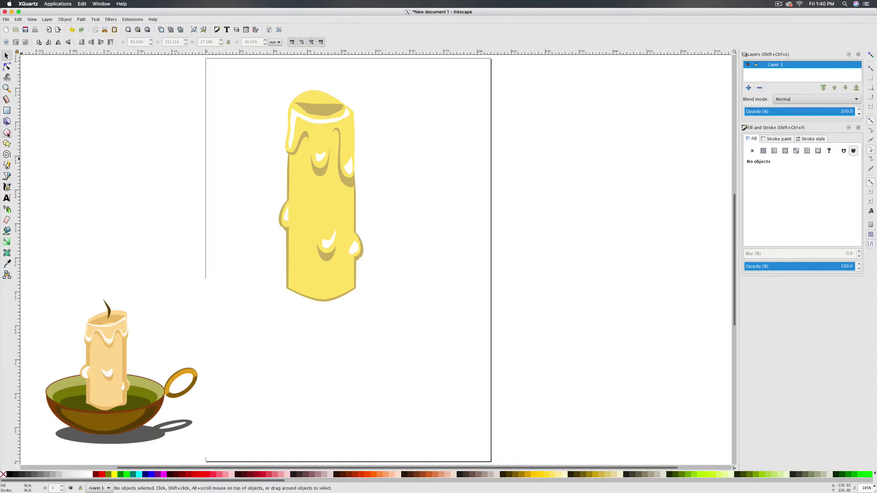
- Draw a black ellipse about 25 × 38 mm beside the candle and a red one about 30 × 58 mm covering most of it
click(7, 134)
mouse_move(403, 107)
mouse_down()
mouse_move(415, 151)
mouse_move(436, 157)
mouse_up()
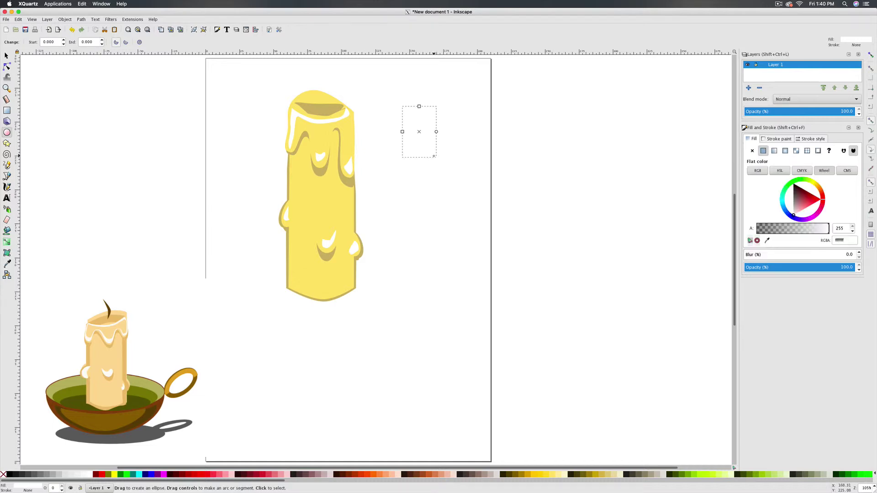
click(293, 475)
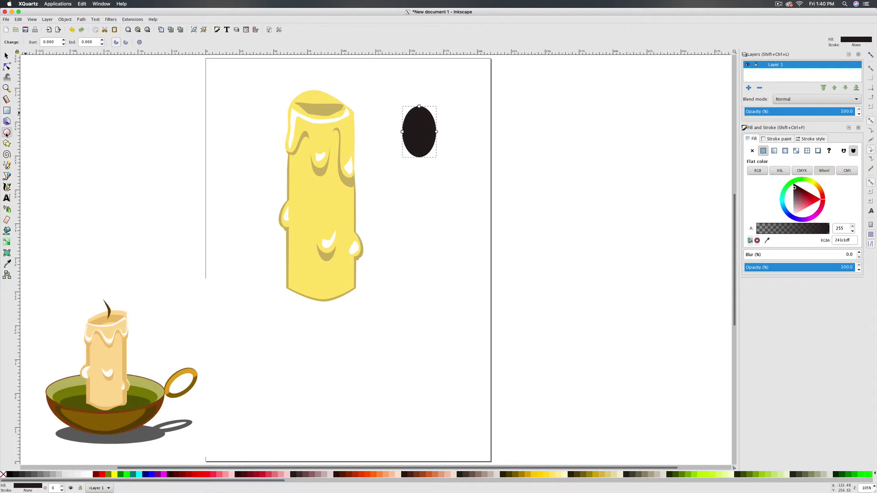
drag(419, 94, 456, 173)
click(811, 201)
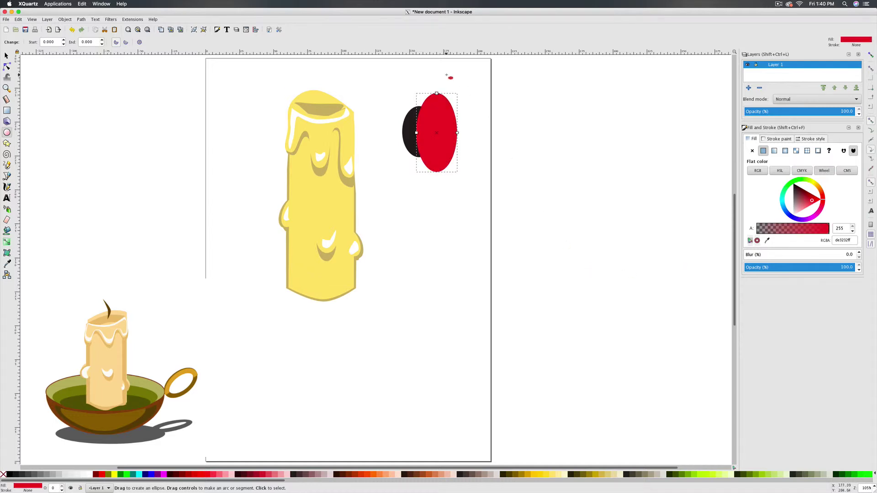
click(6, 55)
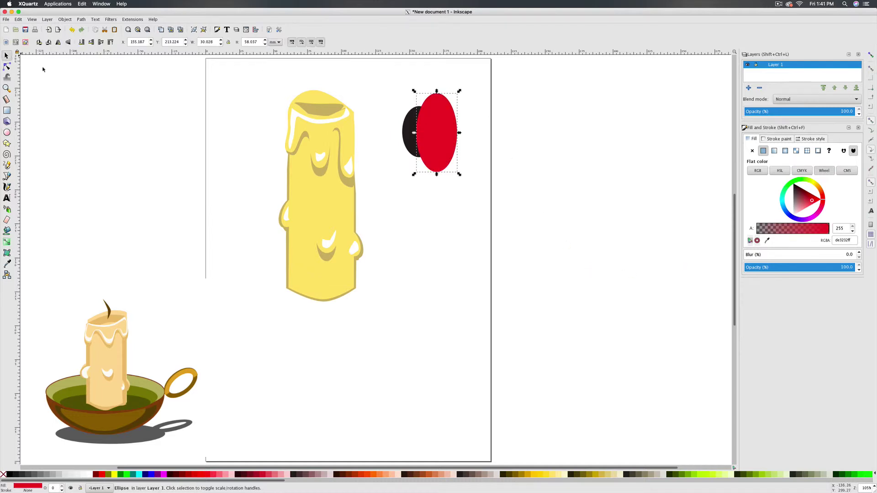
drag(437, 137, 429, 138)
click(389, 148)
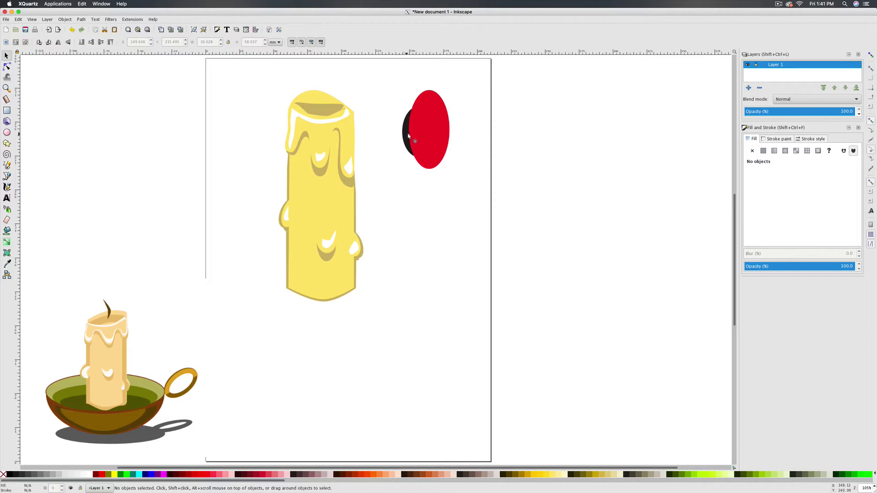
- Subtract the red ellipse from the black one and place the remaining crescent in the candle's hollow as a wick about 4 × 21 mm
key(shift)
shift+click(405, 137)
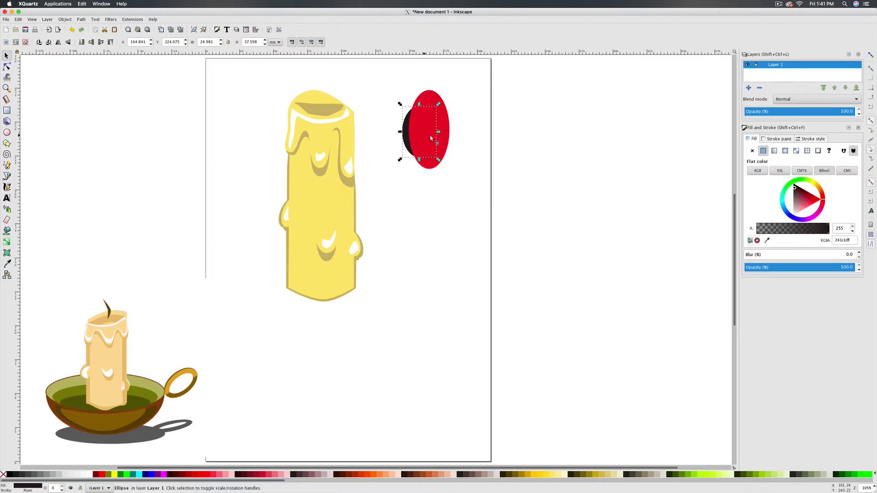
shift+click(445, 137)
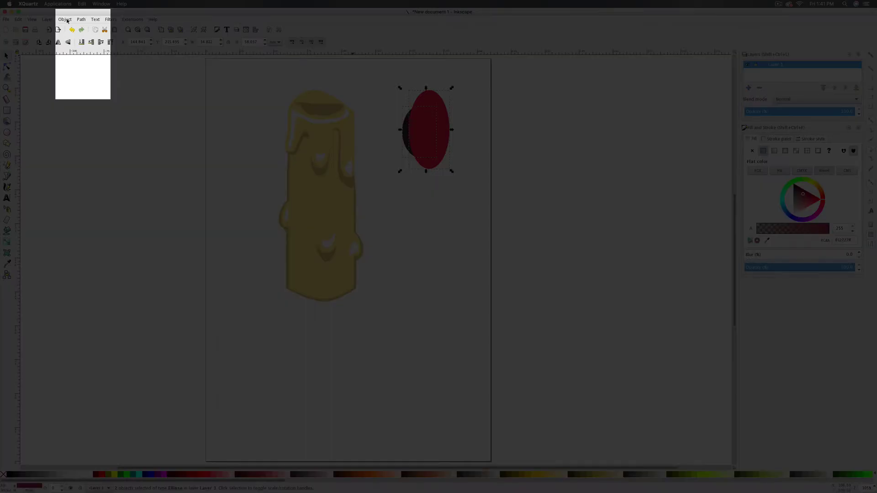
click(81, 20)
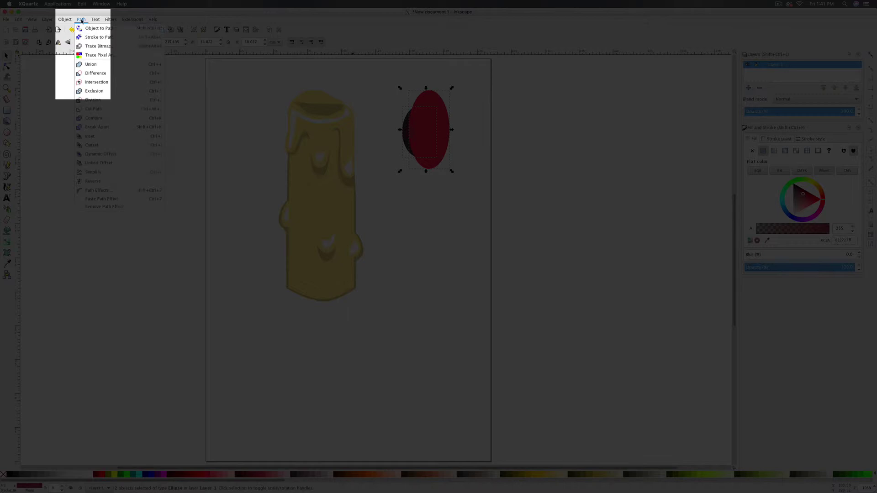
click(92, 74)
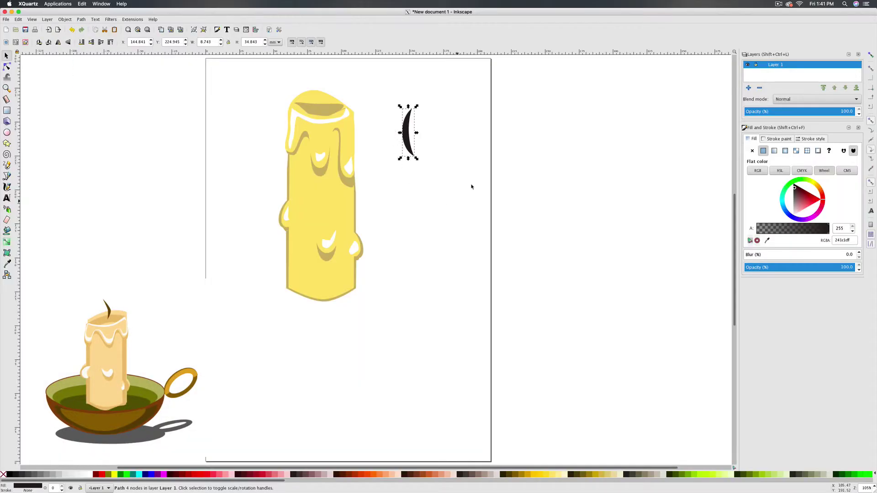
drag(408, 158, 320, 107)
click(424, 221)
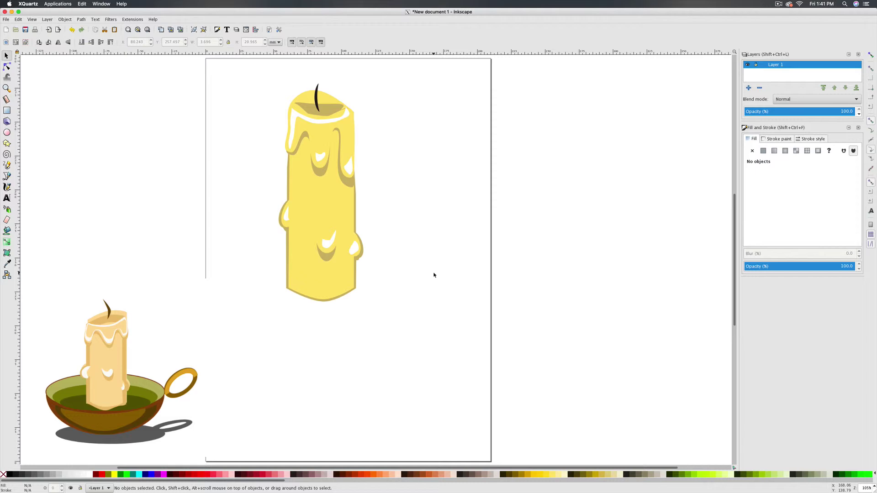
- Draw a red ellipse about 123 × 88 mm below the candle and a red rectangle about 150 × 63 mm covering its upper half
click(7, 133)
drag(251, 347, 418, 453)
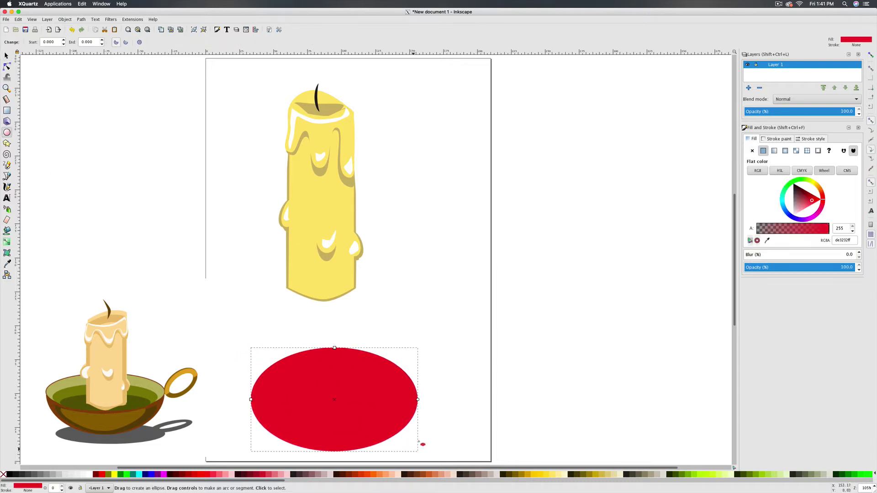
click(7, 55)
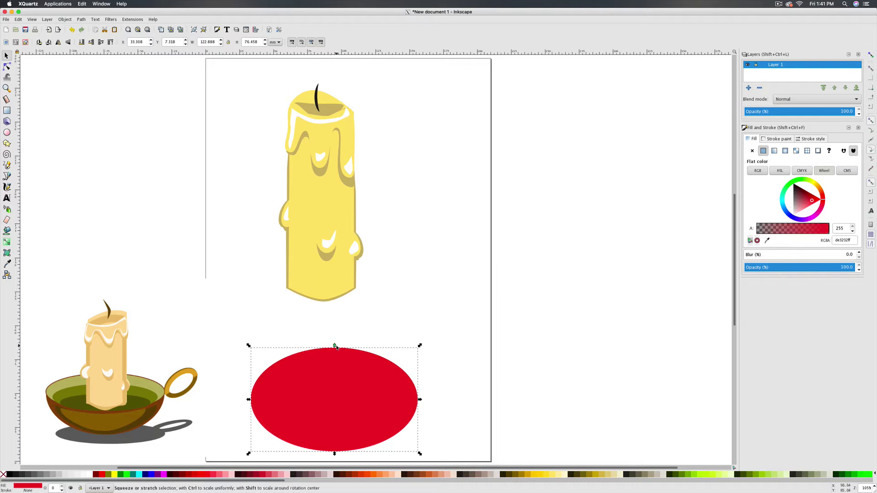
drag(334, 346, 334, 330)
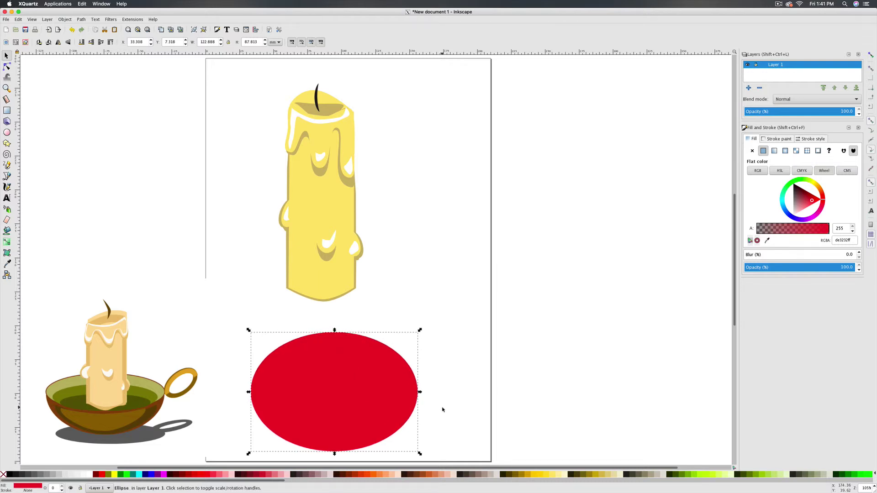
click(7, 112)
drag(227, 306, 431, 392)
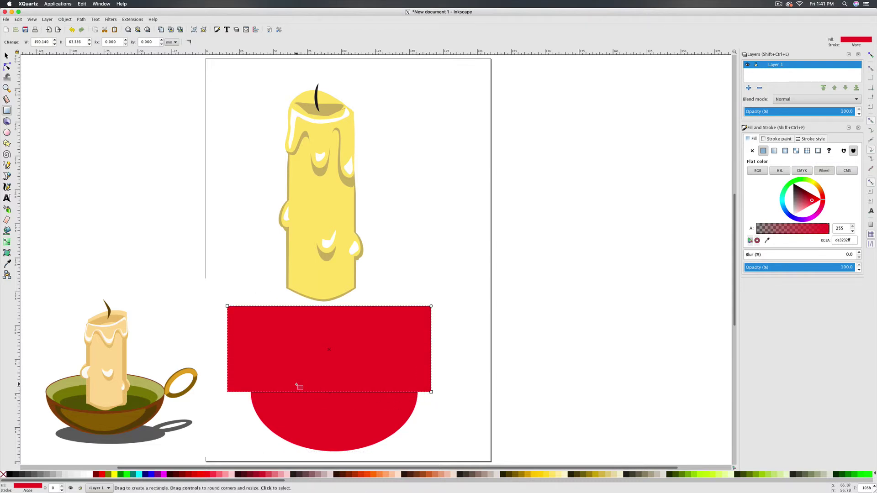
- Subtract the red rectangle from the red ellipse and move the remaining half-bowl, about 123 × 44 mm, up toward the candle
key(shift)
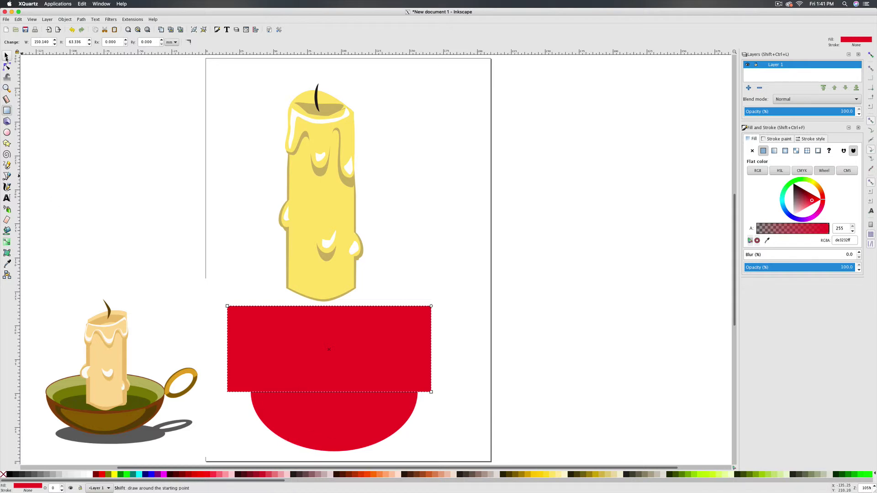
click(6, 56)
key(ctrl+a)
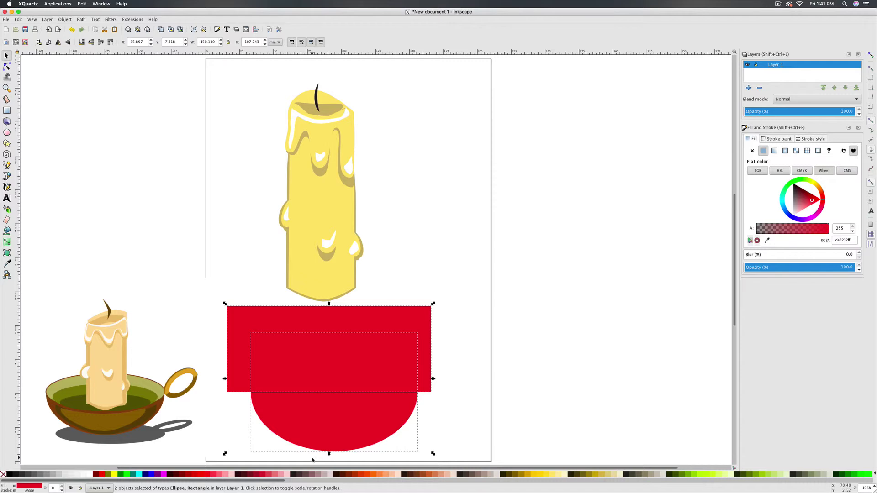
click(81, 19)
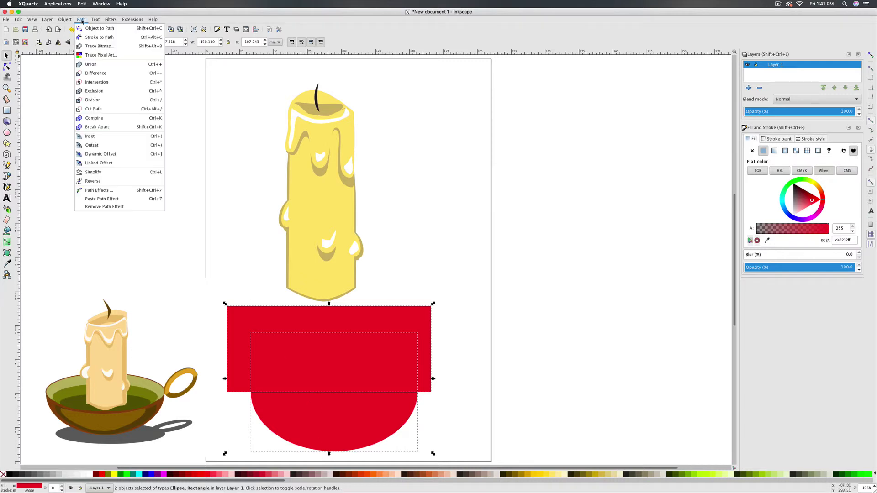
click(95, 73)
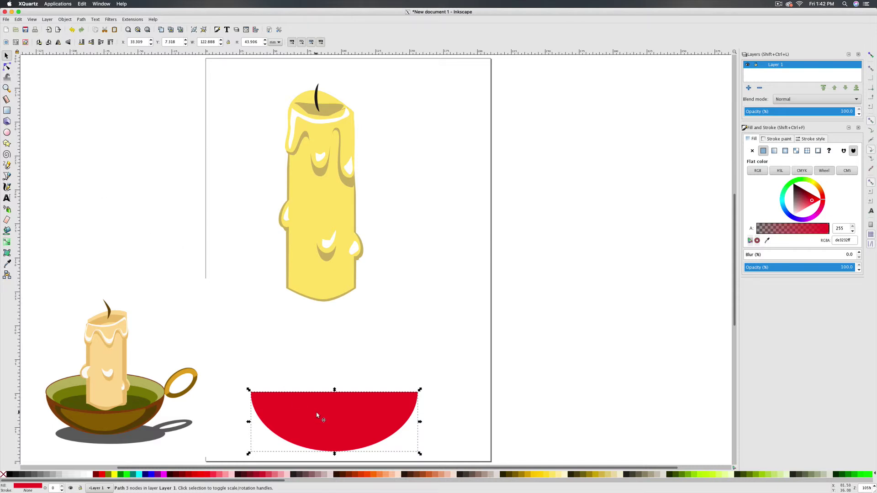
drag(315, 417, 318, 385)
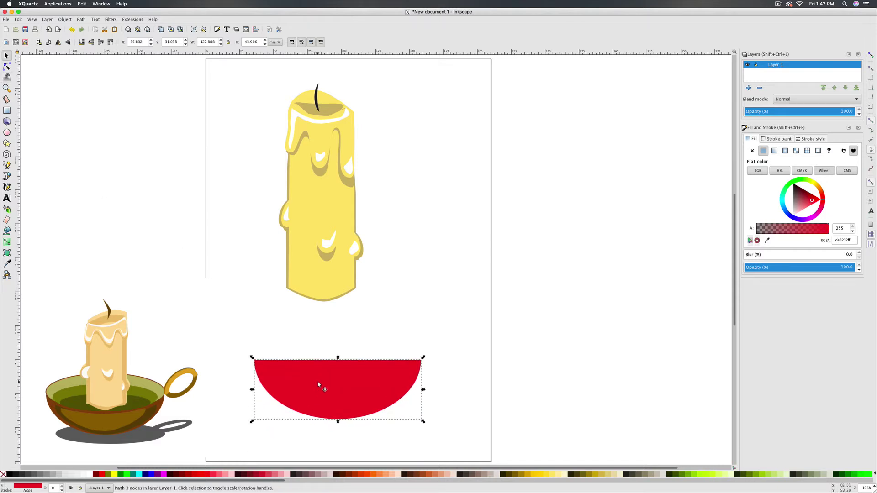
- Draw an ellipse across the bowl's flat edge, fill it gold (d4aa00), and fit it to the bowl's width at about 123 × 33 mm
click(7, 132)
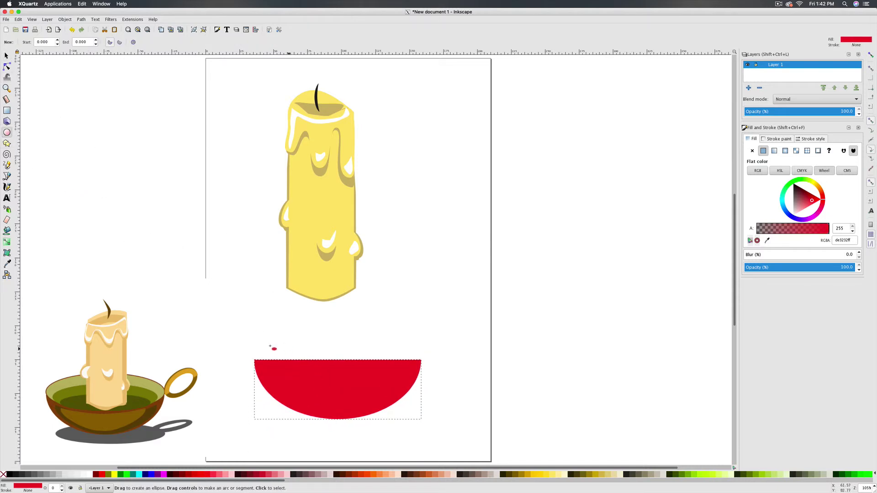
drag(251, 337, 422, 380)
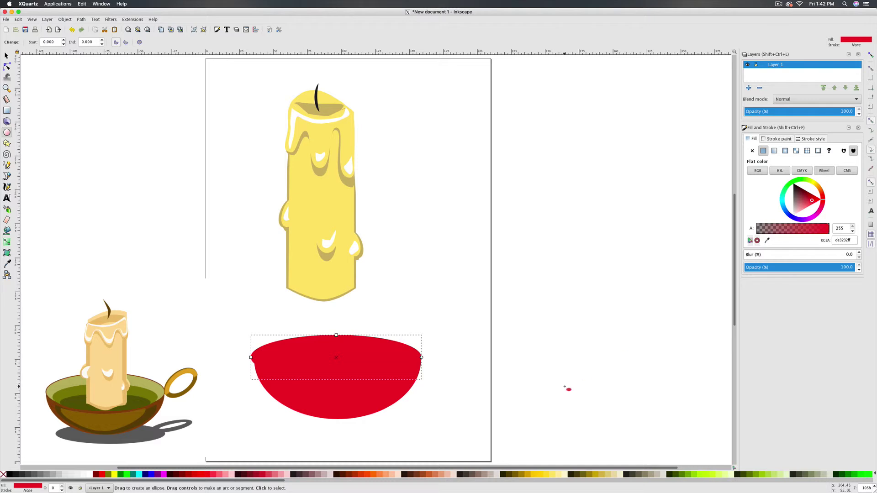
click(527, 475)
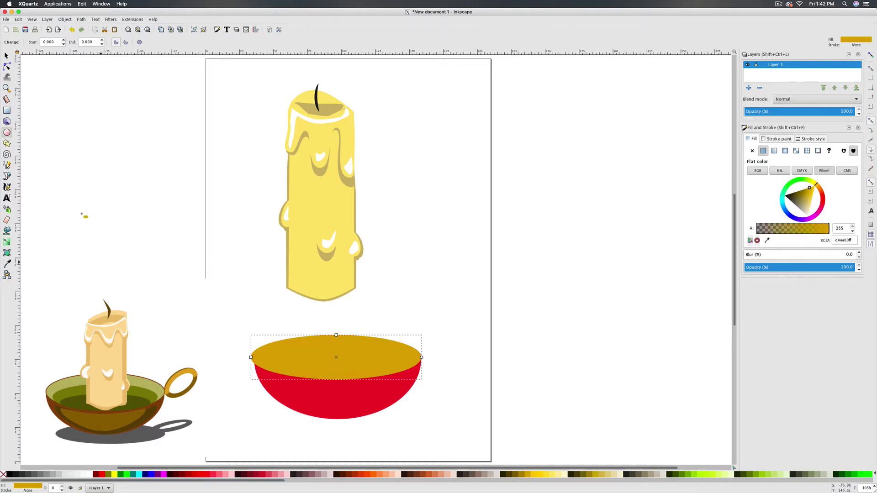
click(6, 55)
drag(252, 358, 256, 358)
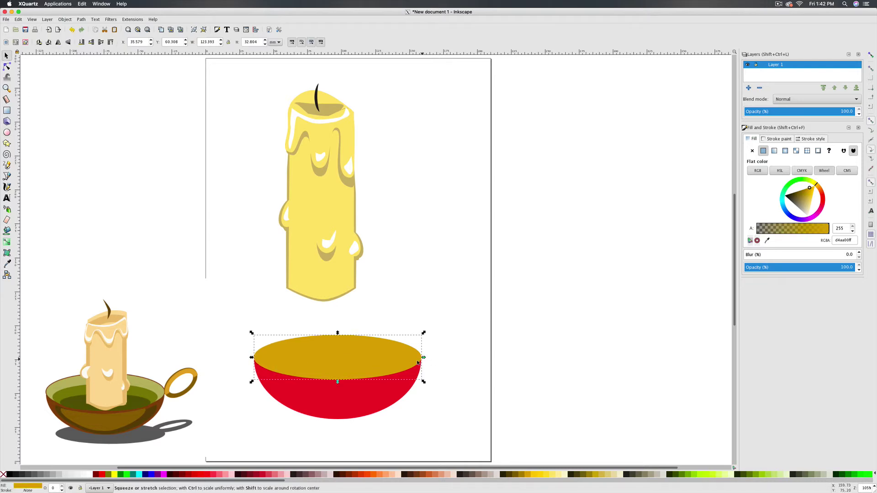
click(458, 419)
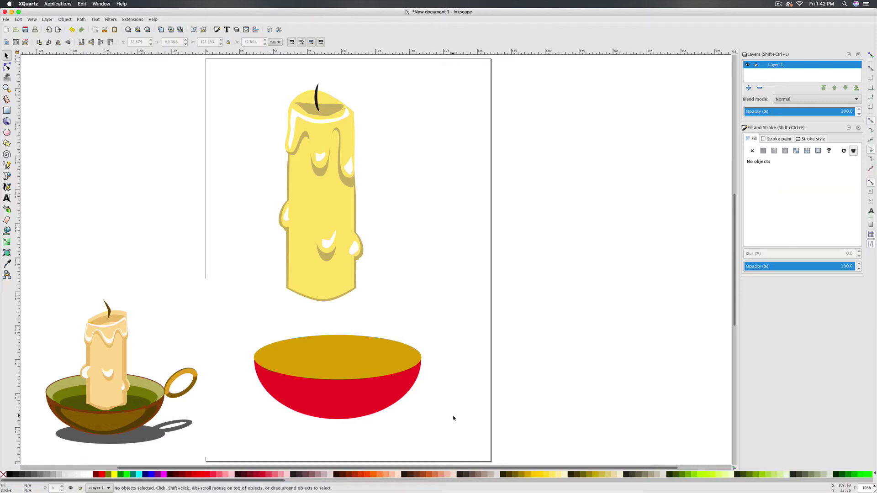
- Subtract a copy of the gold ellipse from a copy of the red bowl, placing the remaining piece beside the page with dark brown fill (504416)
click(347, 369)
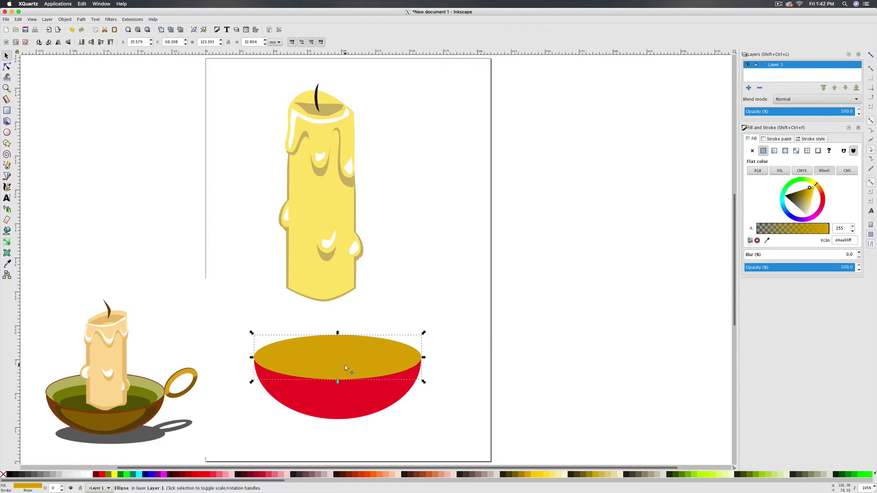
shift+click(336, 410)
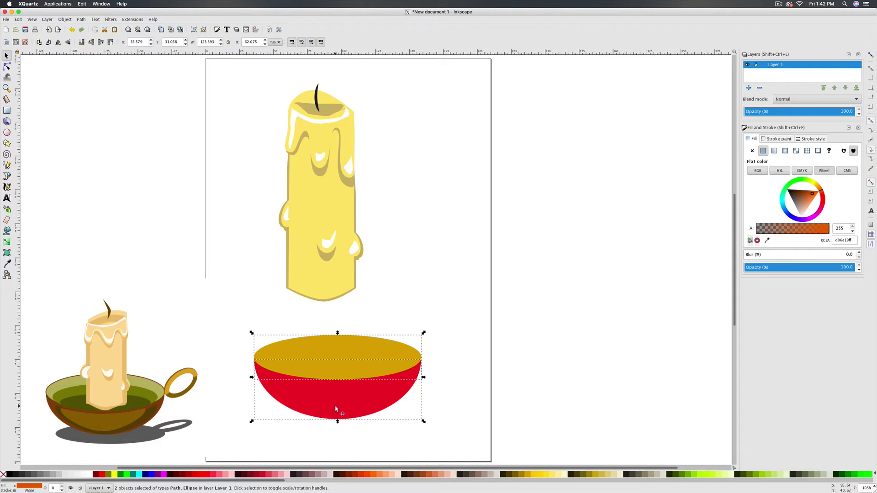
key(ctrl+v)
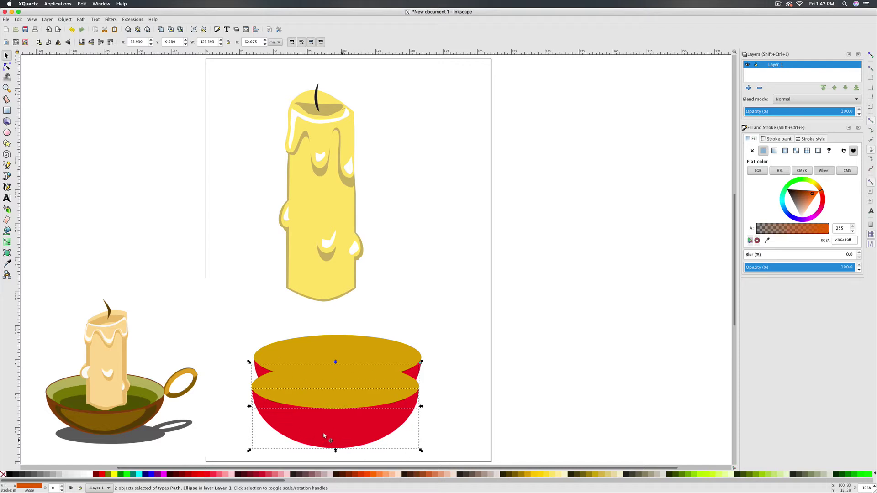
click(82, 19)
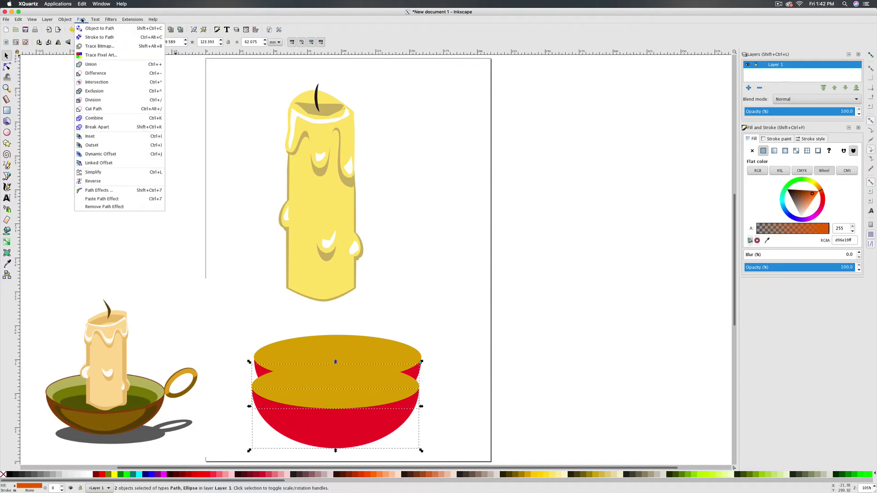
click(94, 74)
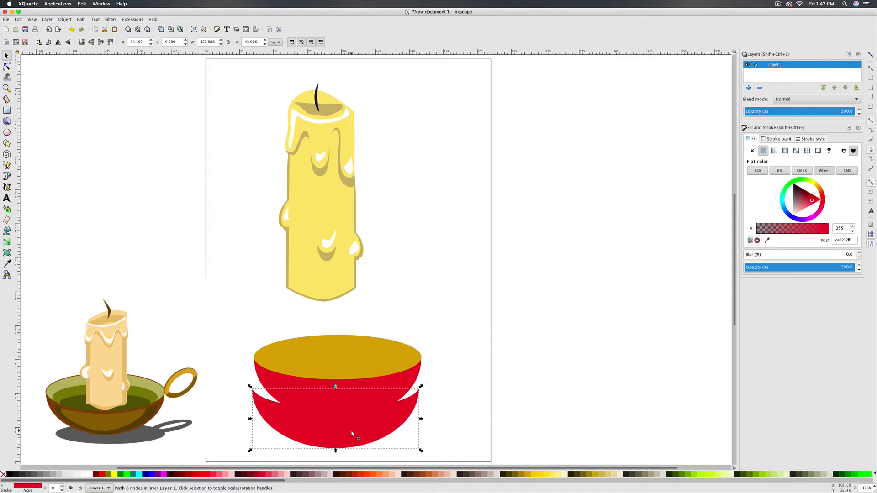
drag(351, 433, 625, 327)
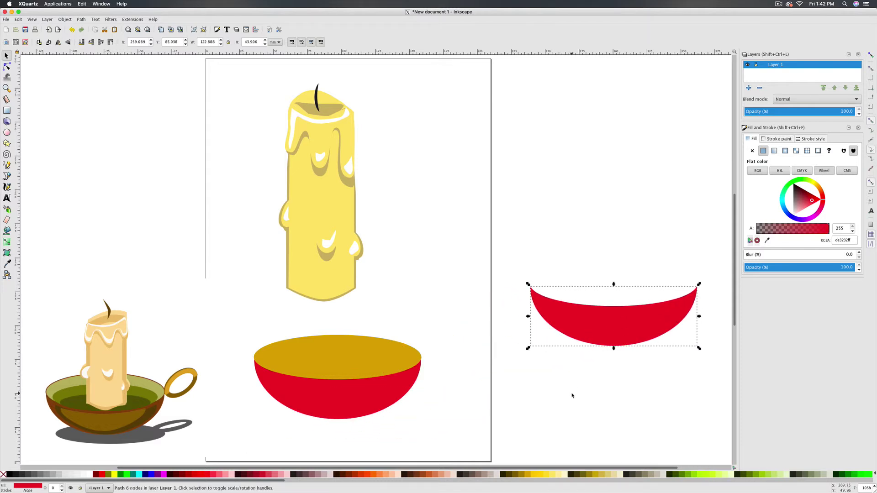
click(577, 476)
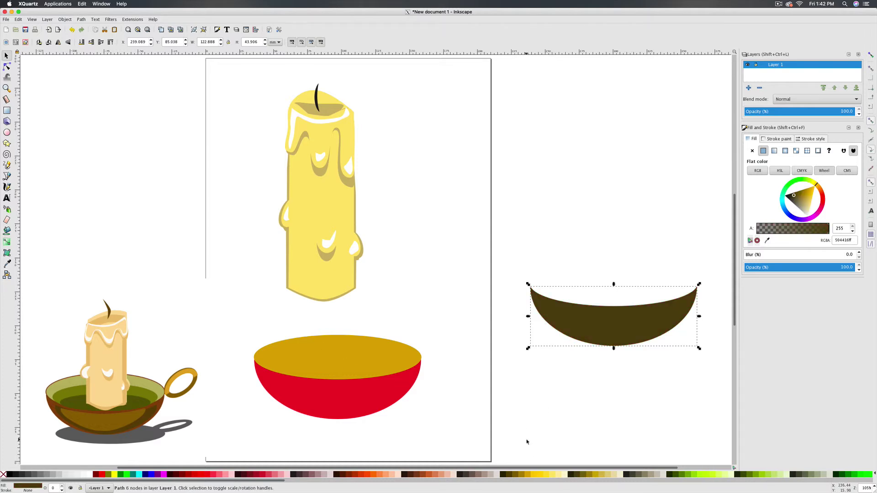
- Draw a dark brown ellipse about 93 × 32 mm, move it beside the page, and position the dark bowl piece overlapping its lower part
click(7, 132)
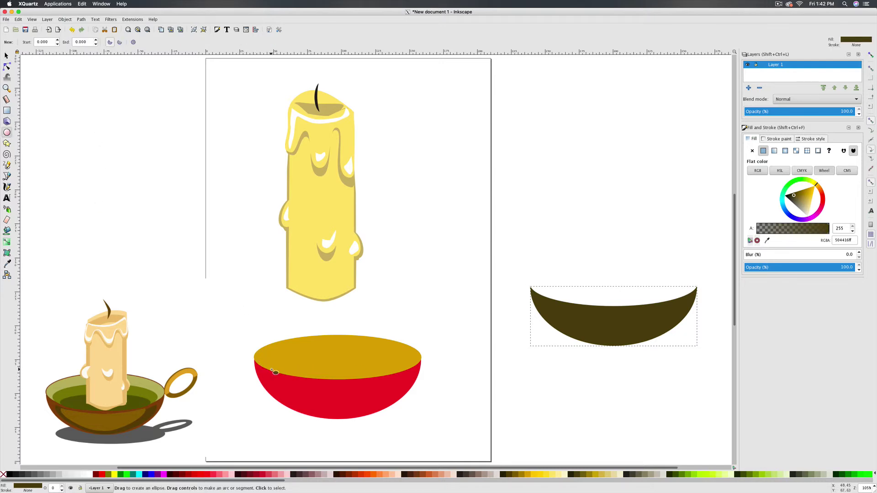
drag(280, 376, 406, 420)
key(s)
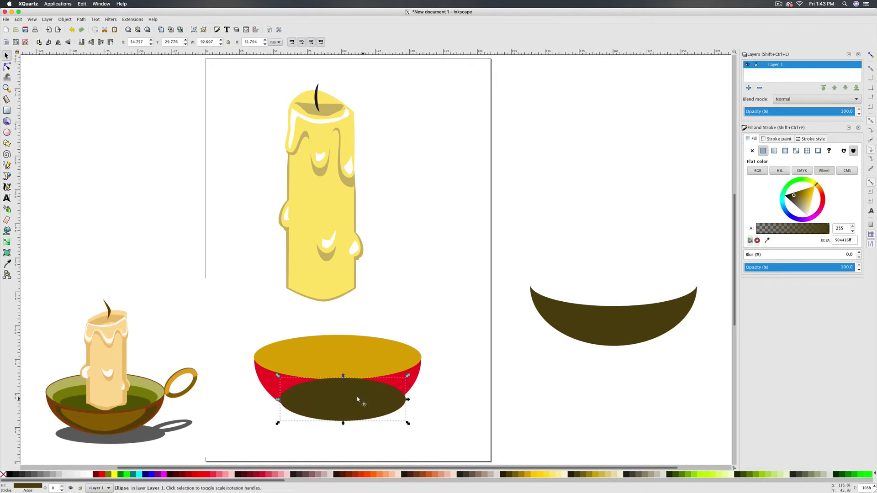
drag(358, 399, 353, 376)
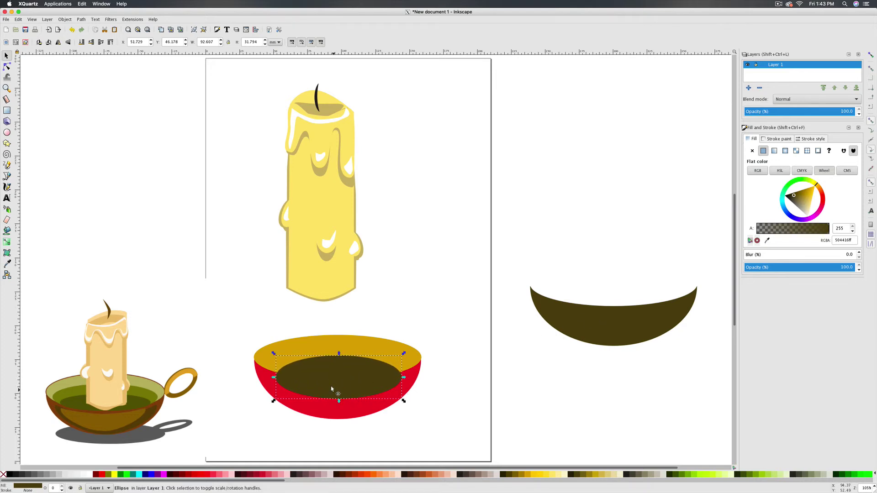
drag(332, 389, 587, 254)
drag(607, 327, 588, 273)
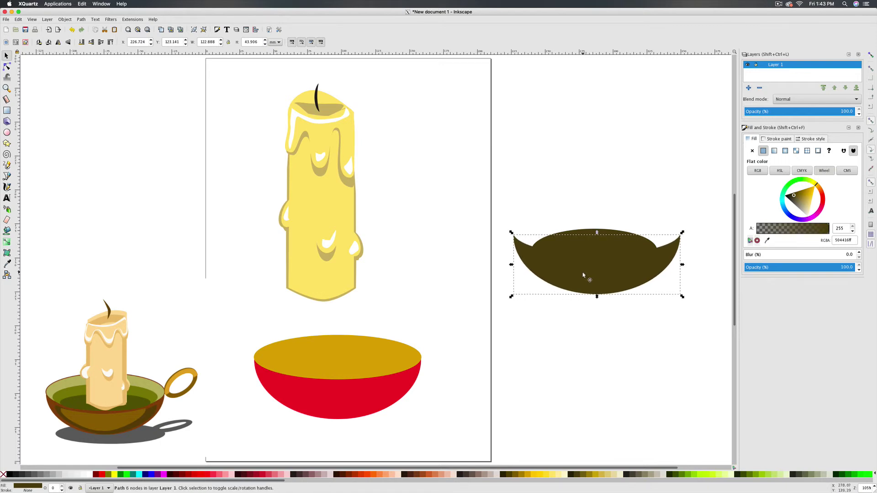
- Try to subtract the dark ellipse from the dark bowl piece, and undo the subtraction
shift+click(586, 235)
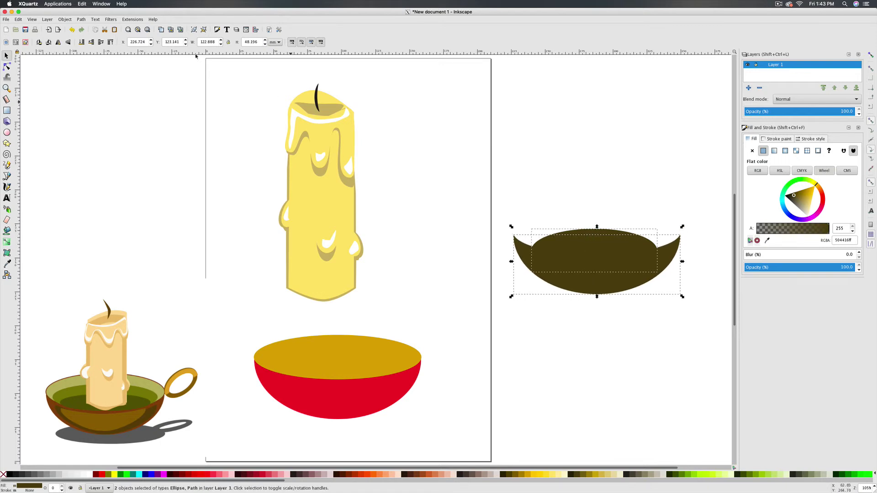
click(81, 19)
click(91, 73)
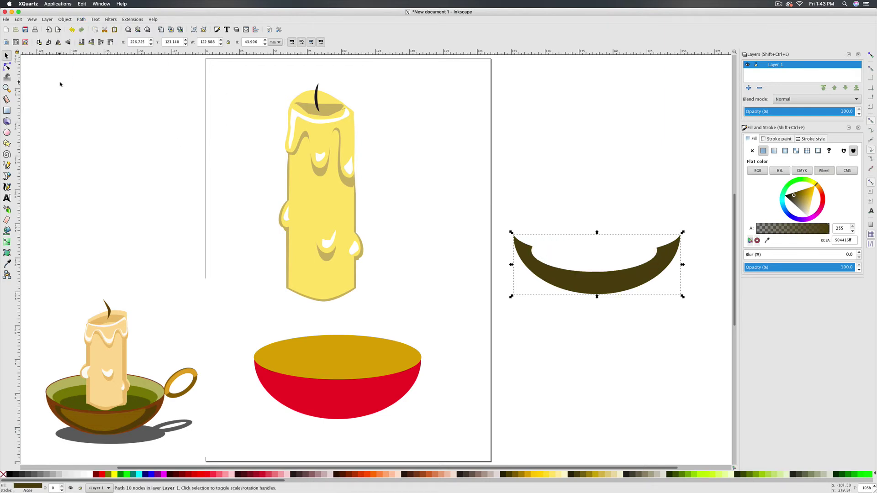
click(72, 29)
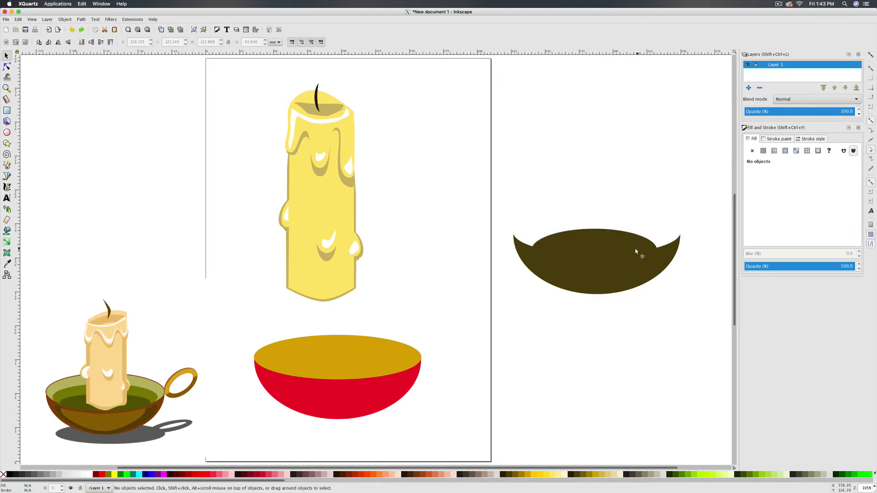
- Lower the dark ellipse to the bottom of the stack and subtract the dark bowl piece from it
click(590, 244)
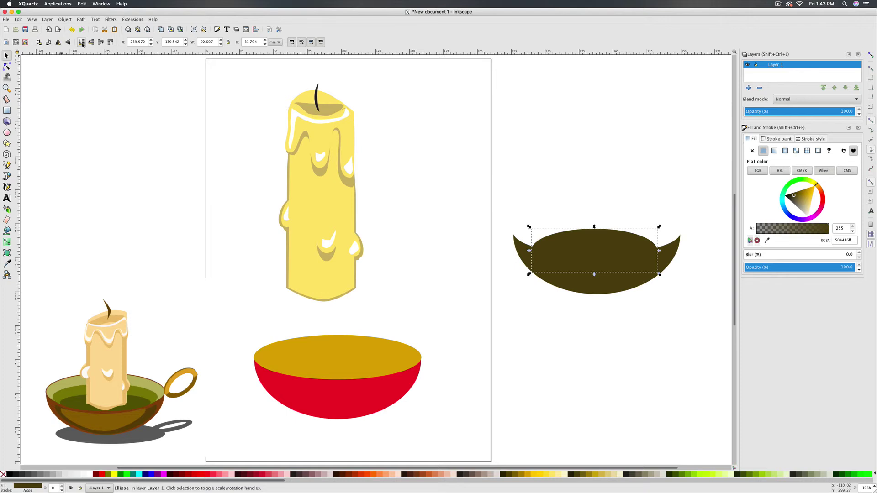
click(584, 287)
shift+click(590, 235)
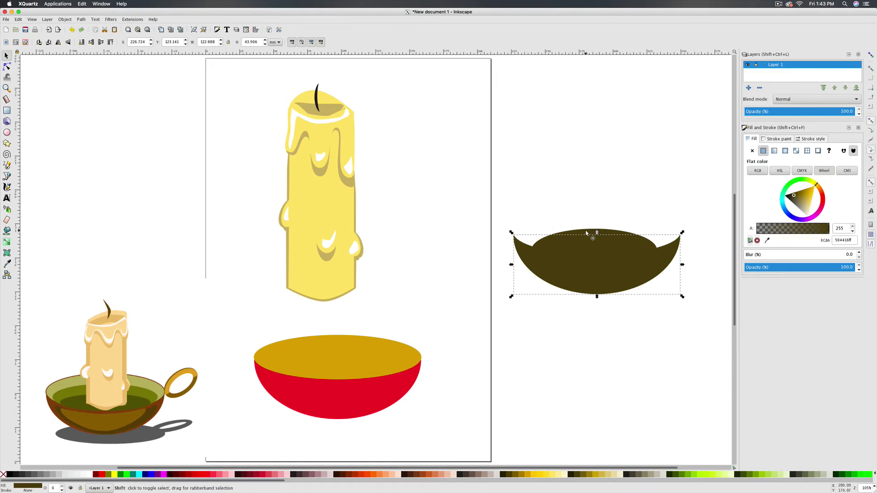
click(82, 20)
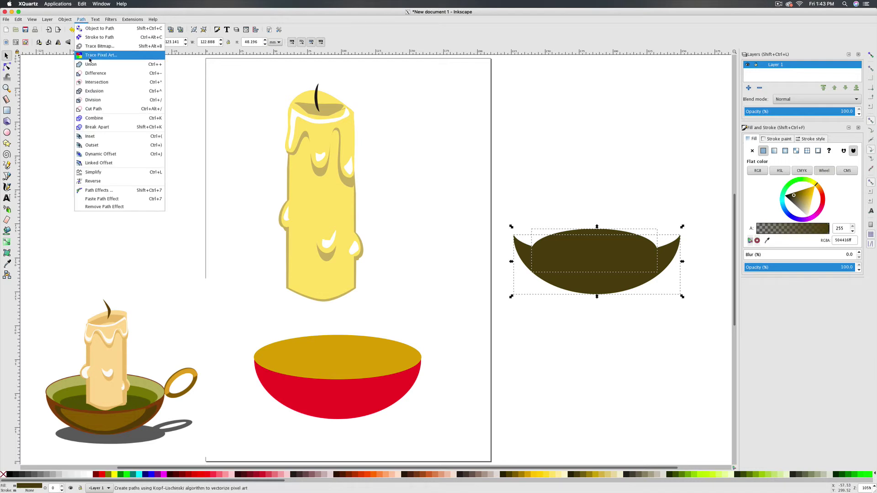
click(90, 74)
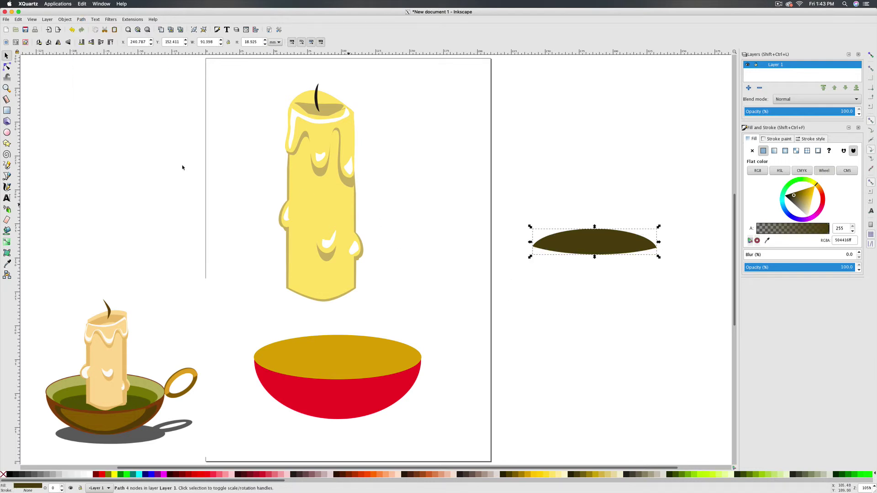
- Raise the remaining dark brown shape above the gold ellipse and place it inside the bowl's opening against the front rim
drag(607, 234, 343, 336)
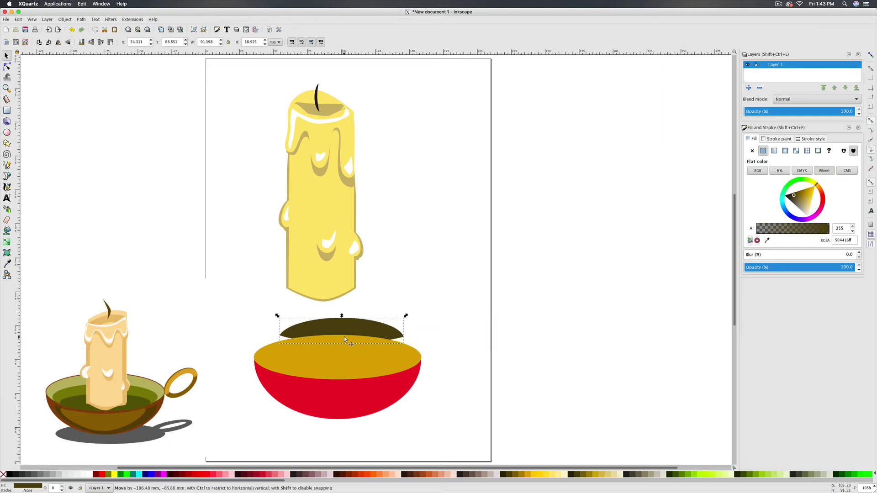
click(99, 42)
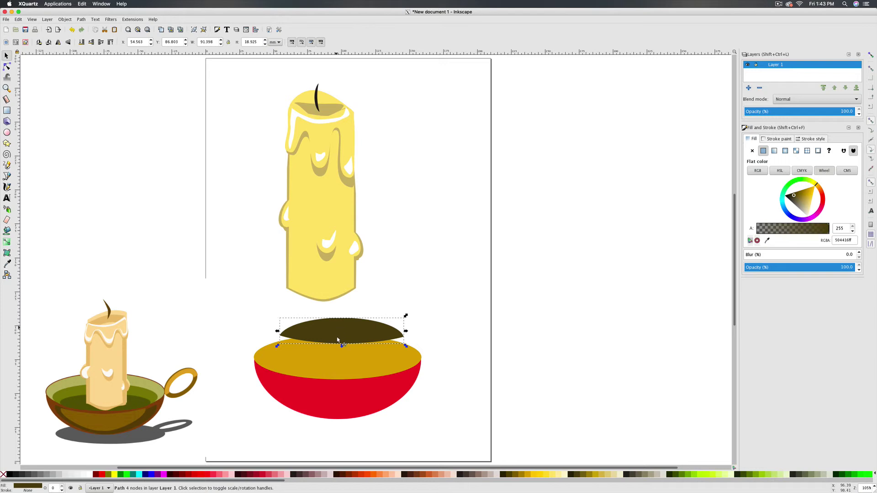
mouse_move(337, 329)
mouse_down()
mouse_move(331, 366)
mouse_move(352, 375)
mouse_up()
click(415, 274)
click(448, 384)
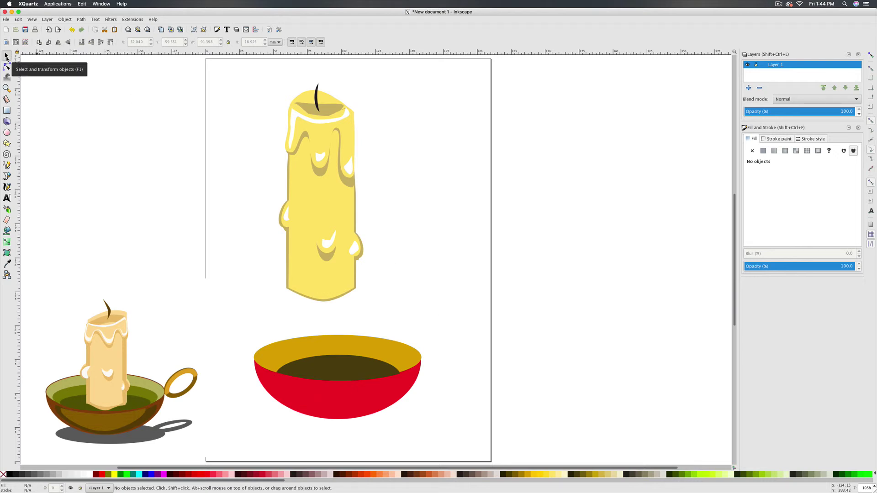
- Group all the candle parts and scale the group down to about 52 × 118 mm
drag(277, 213, 386, 321)
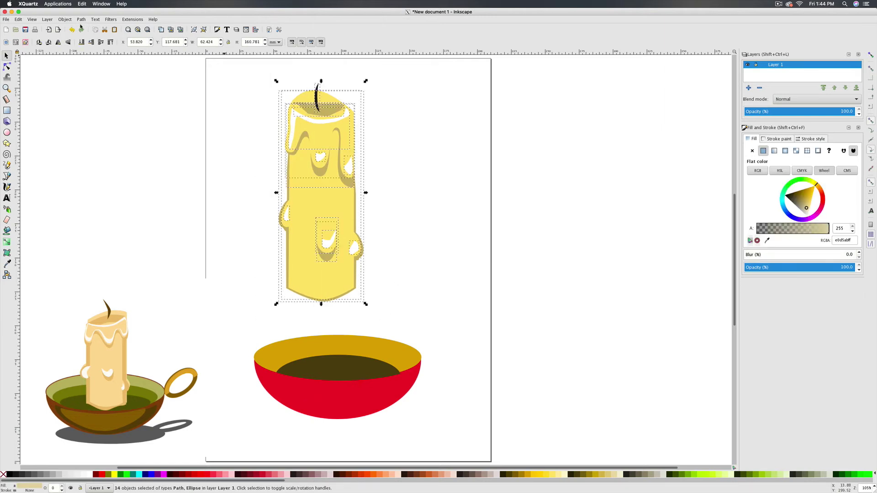
click(65, 19)
click(76, 78)
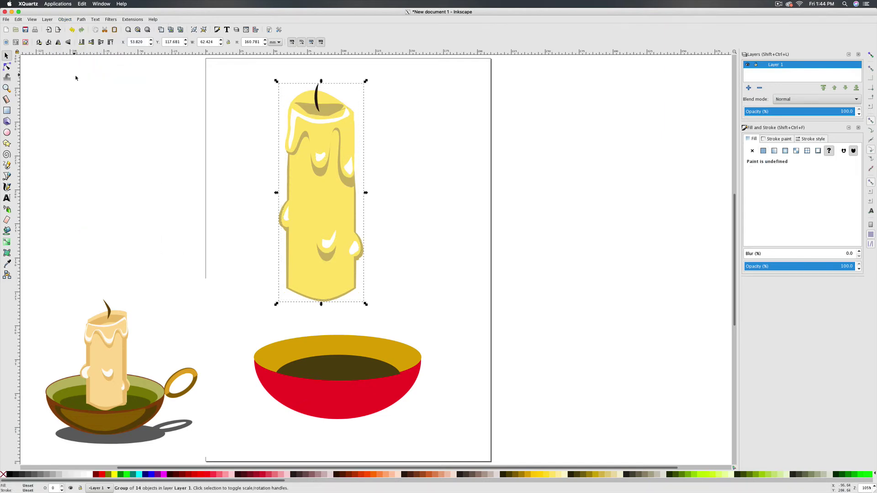
drag(275, 302, 290, 249)
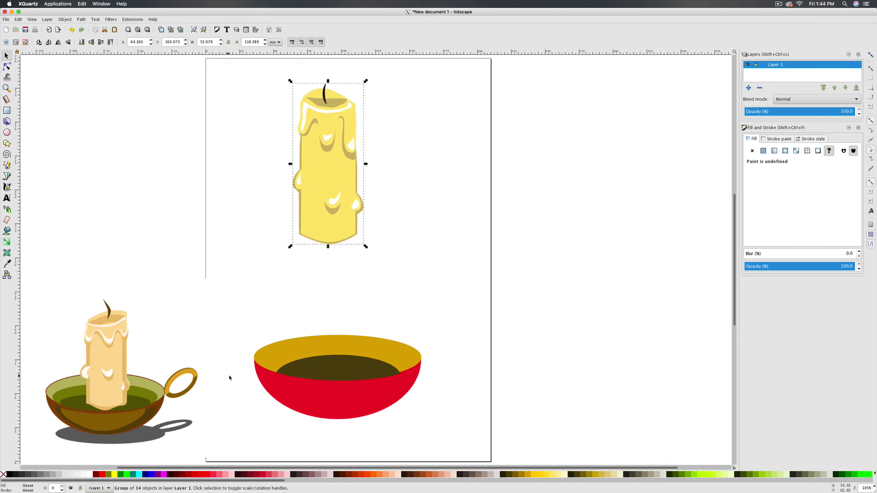
- Group the three bowl parts, move the group under the candle's base and lower it behind the candle
mouse_move(237, 322)
mouse_down()
mouse_move(263, 381)
mouse_move(444, 444)
mouse_up()
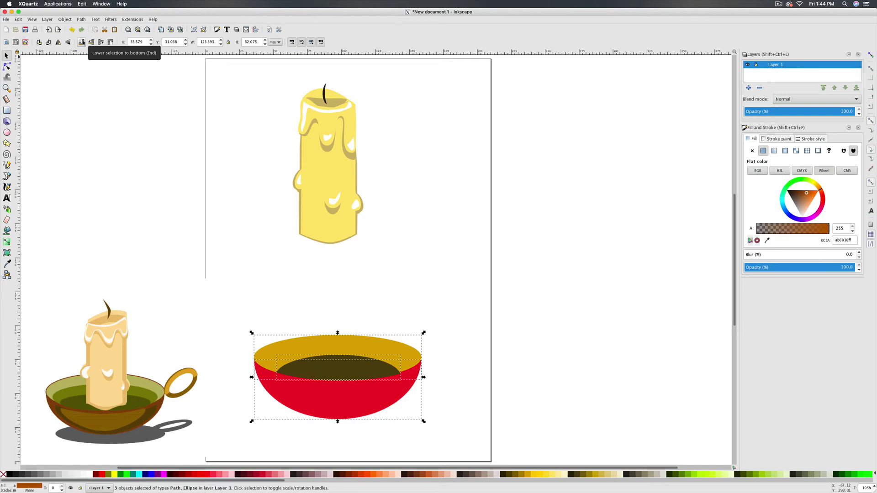
click(66, 19)
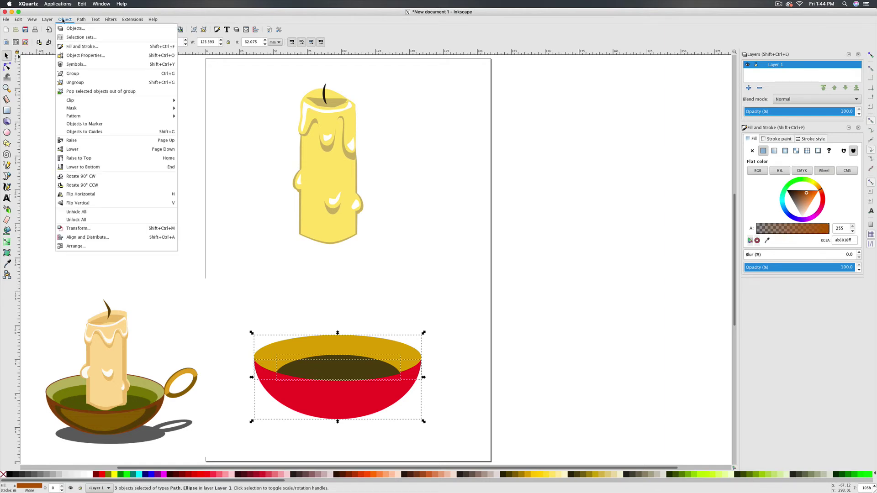
click(70, 74)
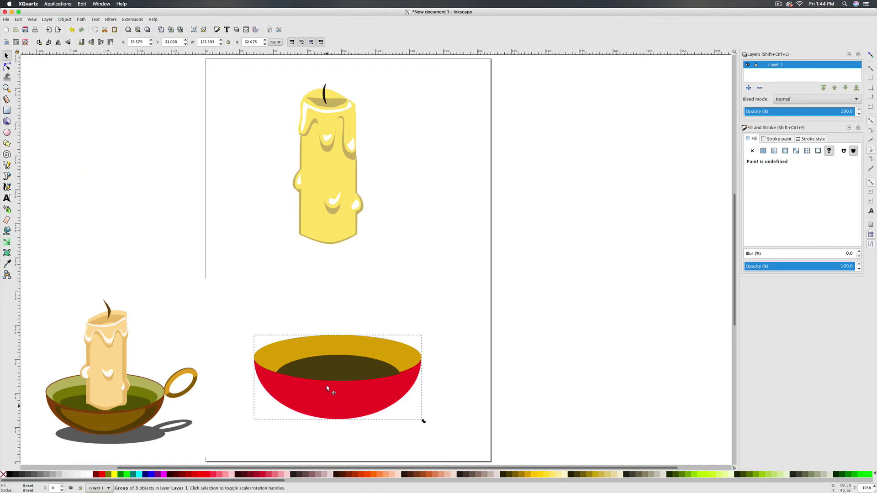
drag(327, 389, 321, 262)
key(Page_Down)
click(319, 343)
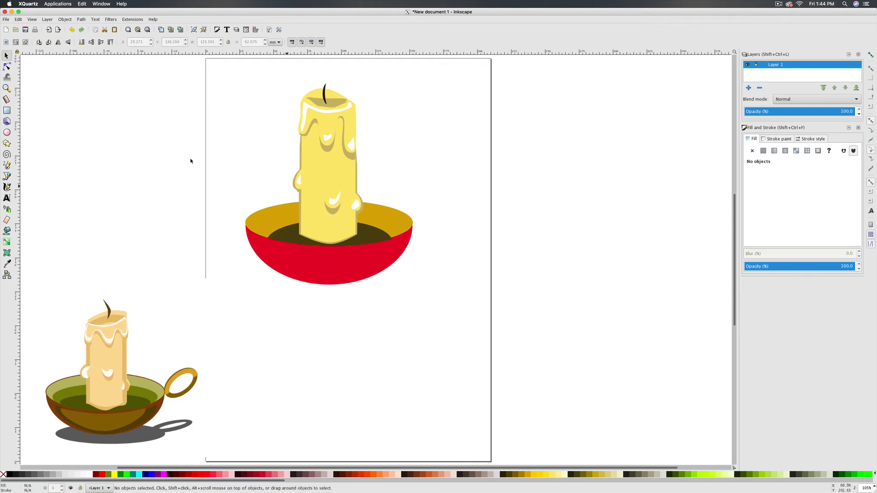
- Draw a dark brown ellipse about 44 × 40 mm touching the bowl's right rim and a yellow one about 44 × 43 mm below it
click(6, 133)
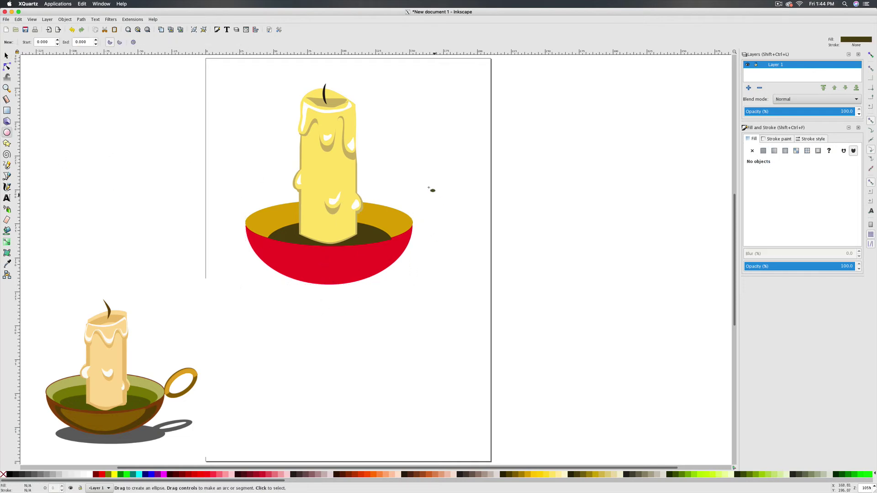
mouse_move(410, 185)
mouse_down()
mouse_move(451, 235)
mouse_move(471, 239)
mouse_up()
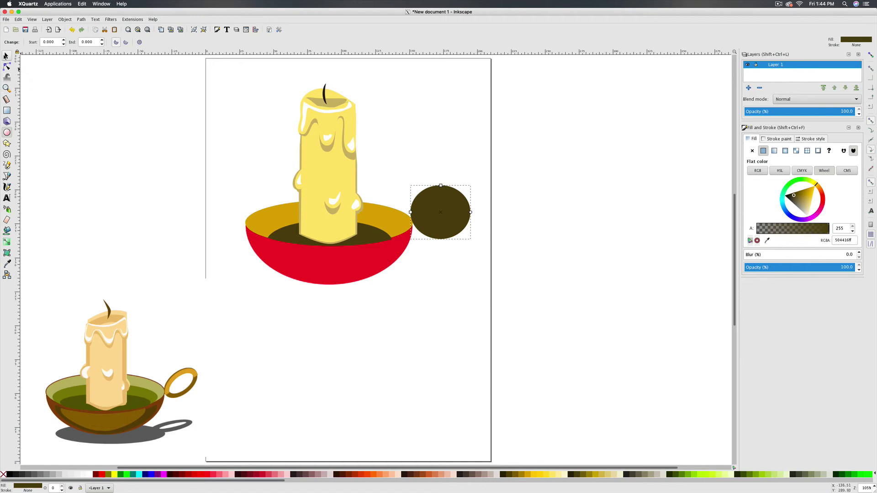
click(6, 55)
click(7, 132)
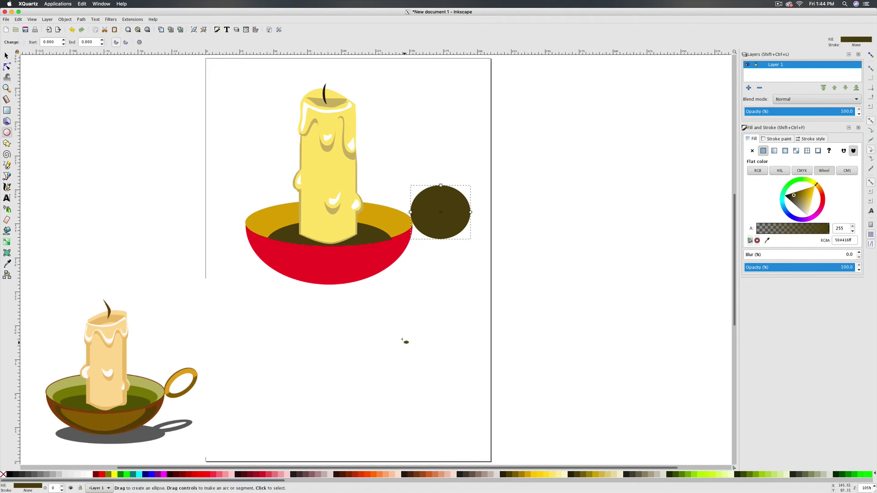
drag(402, 340, 462, 399)
click(543, 475)
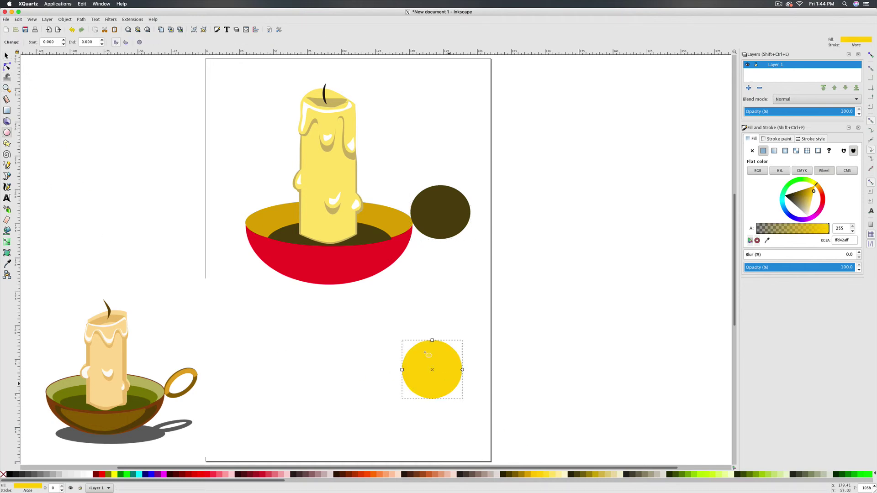
- Scale the yellow ellipse down to about 33 × 31 mm and centre it on the dark brown ellipse
click(7, 55)
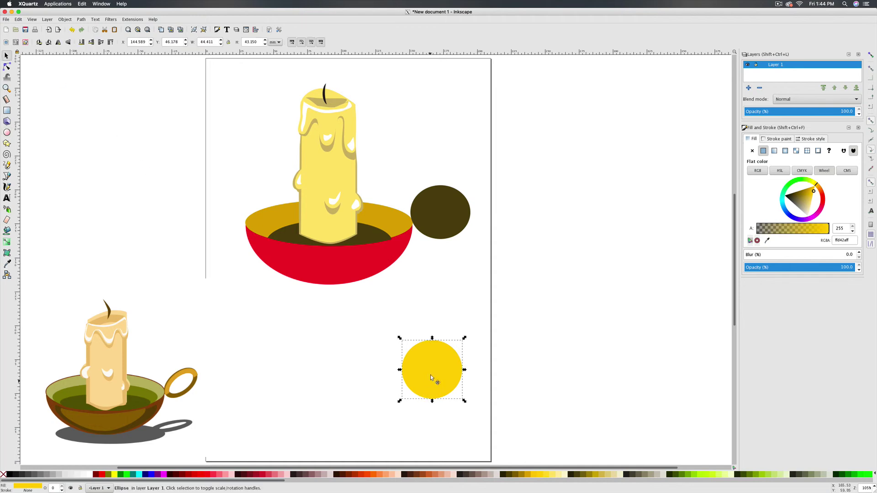
drag(430, 374, 421, 241)
click(444, 213)
mouse_move(445, 213)
mouse_down()
mouse_move(432, 213)
mouse_move(418, 234)
mouse_move(434, 213)
mouse_up()
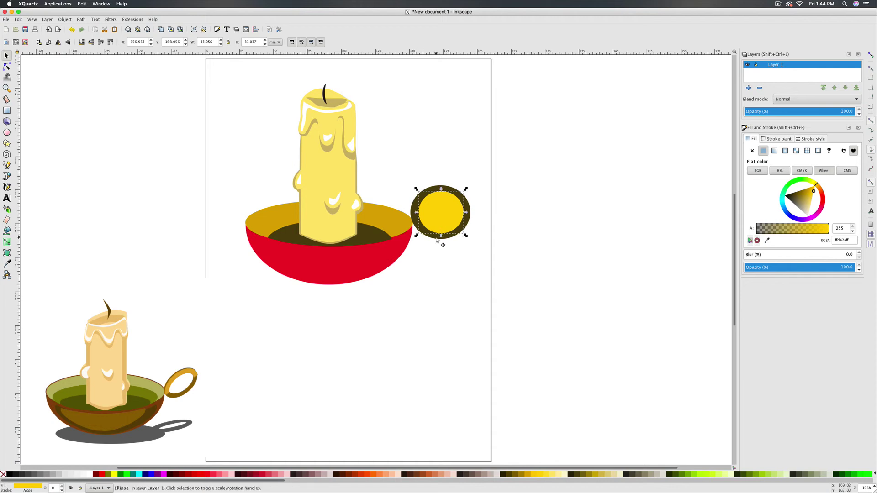
- Cut the yellow ellipse out of the dark brown one with Exclusion and shift the resulting ring slightly onto the bowl's rim
shift+click(437, 239)
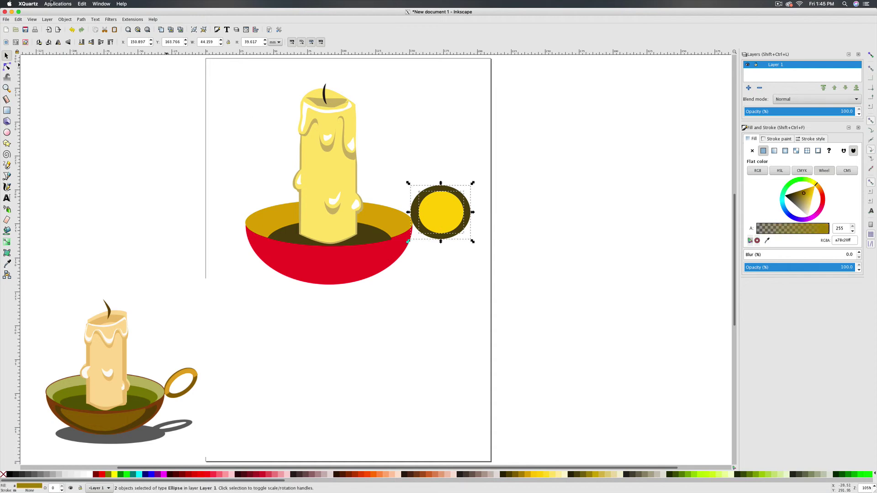
click(83, 20)
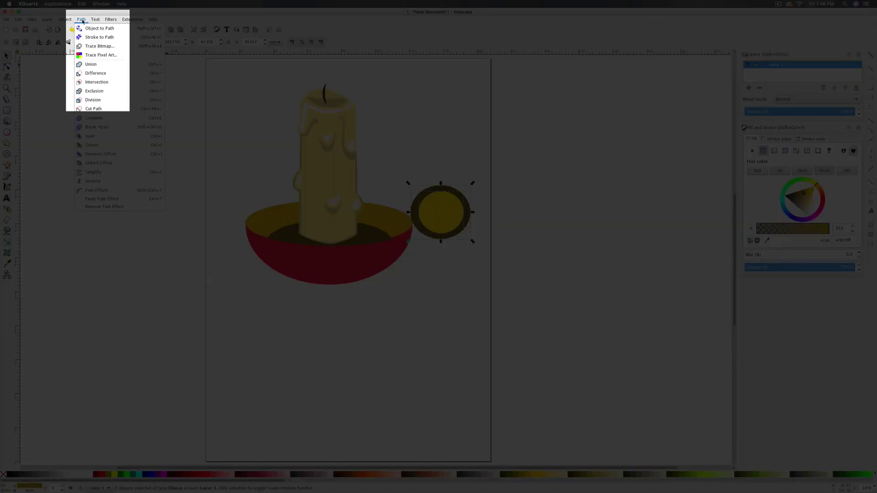
click(88, 91)
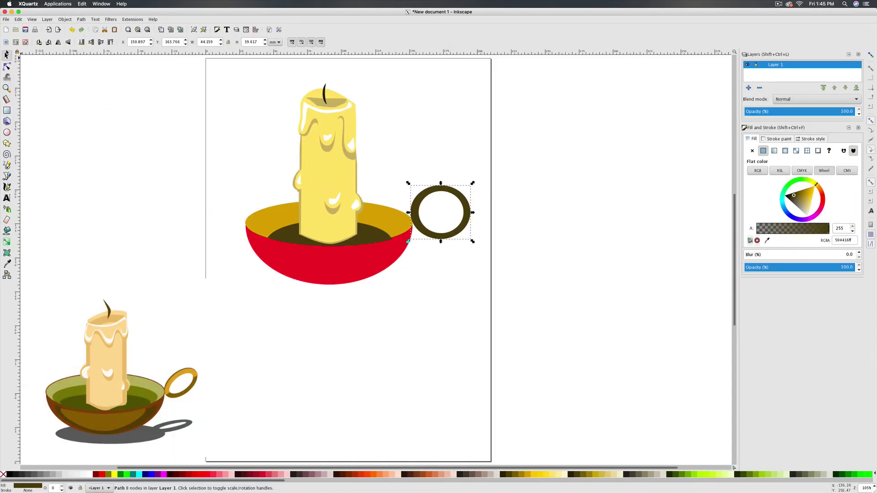
drag(409, 225, 406, 223)
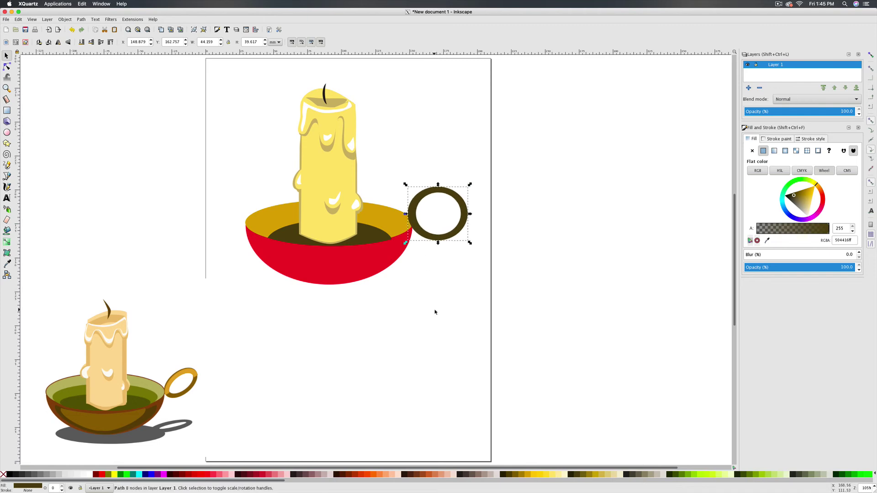
- Paste a copy of the ring, fill it gold, enlarge it to about 48 × 42 mm and offset it slightly right over the dark ring
key(ctrl+v)
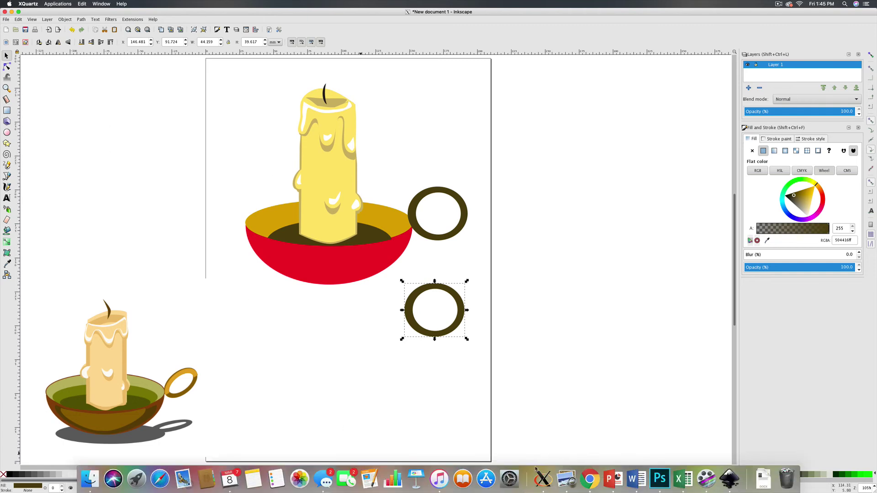
click(525, 477)
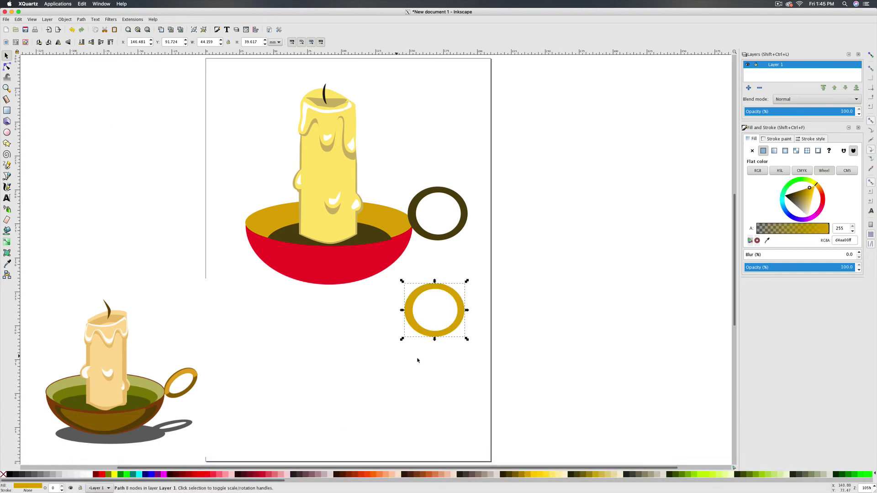
drag(400, 340, 397, 341)
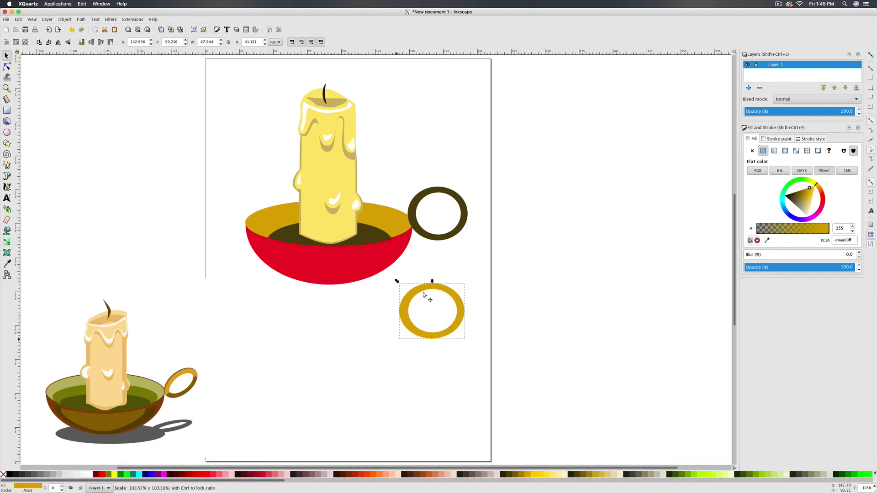
drag(432, 282, 432, 189)
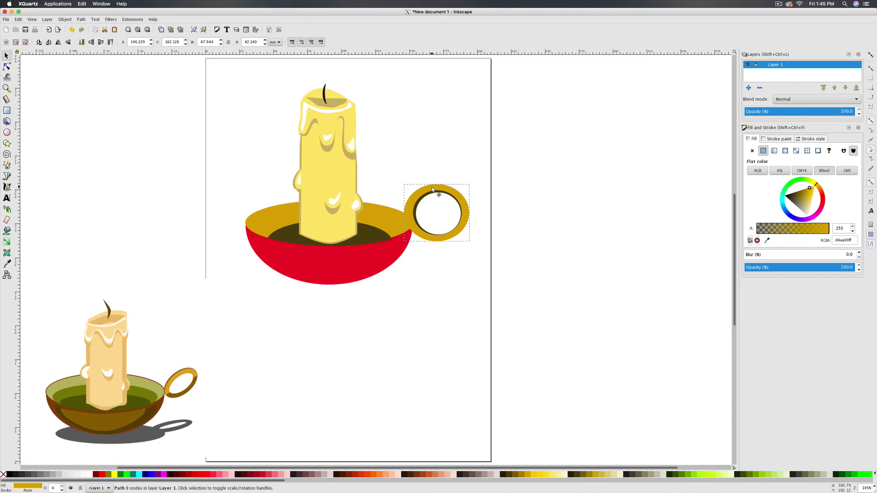
drag(432, 189, 437, 191)
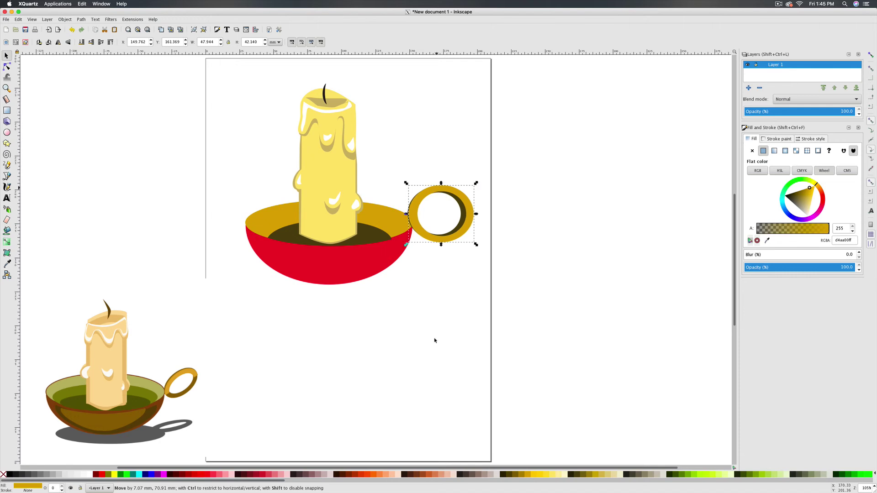
click(434, 341)
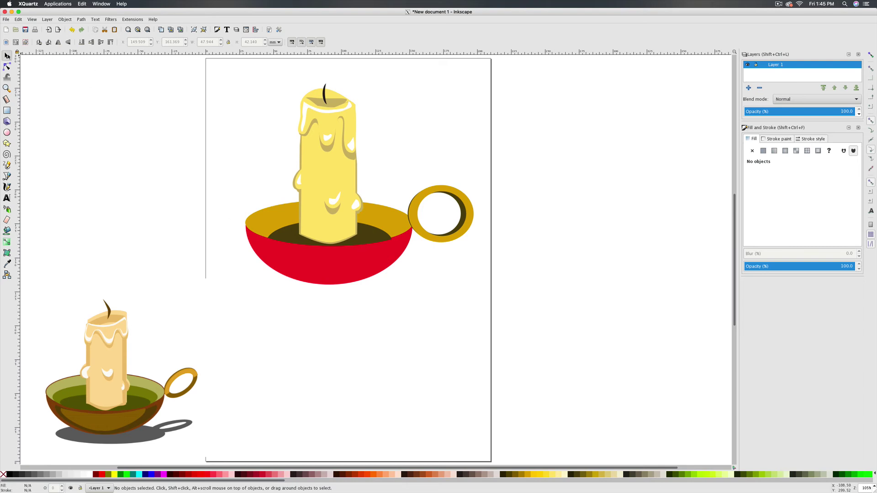
- Group the candle, bowl and handle rings, and move the group down the page to free space above the wick
mouse_move(220, 68)
mouse_down()
mouse_move(353, 299)
mouse_move(484, 331)
mouse_up()
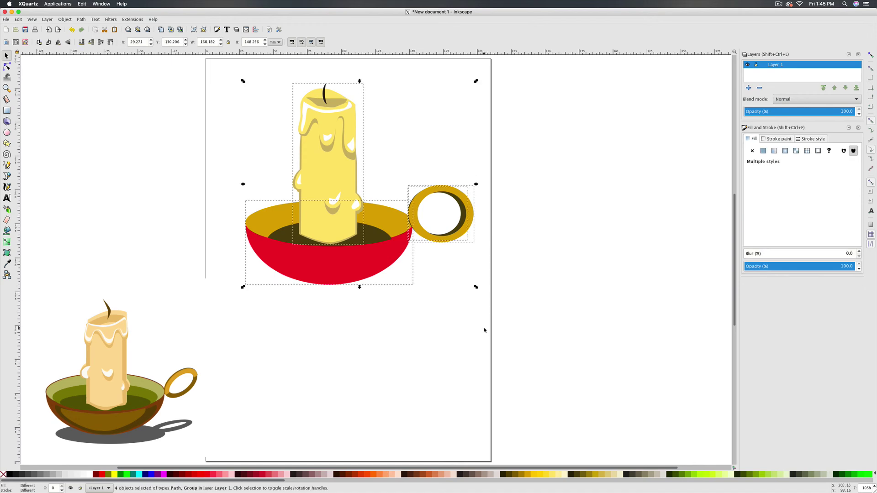
click(64, 19)
click(75, 75)
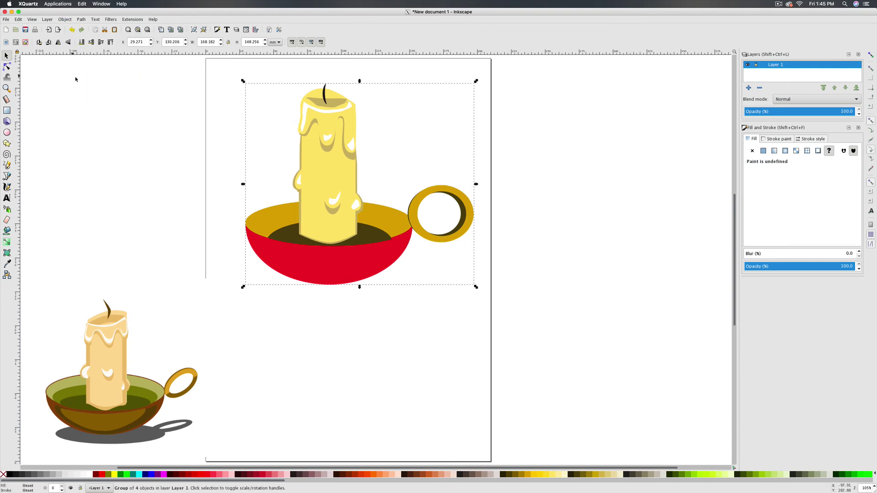
drag(343, 172, 343, 242)
click(348, 87)
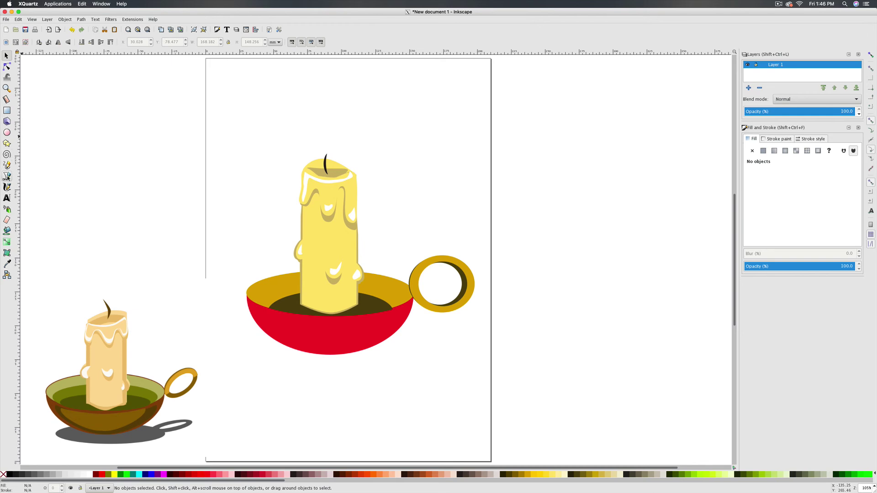
- Draw a closed, curved flame outline about 46 × 48 mm above the wick with the Bezier tool and fill it red-orange
click(7, 177)
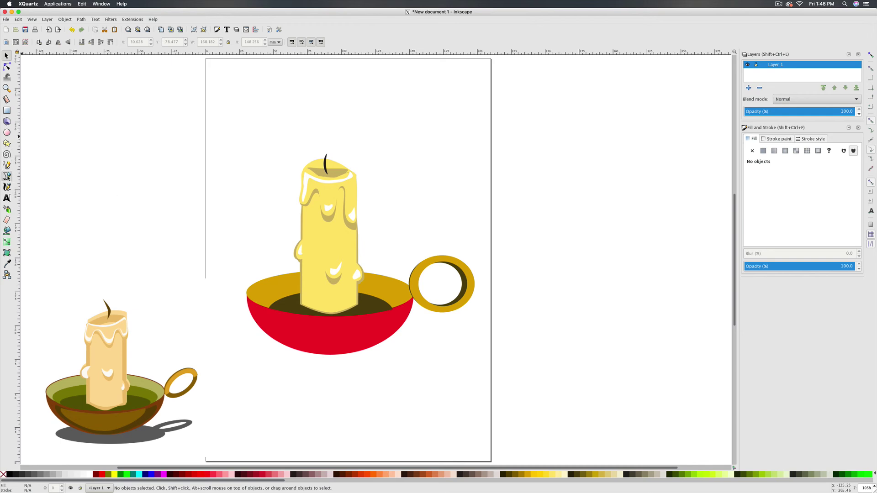
click(320, 155)
click(295, 146)
drag(305, 120, 358, 162)
click(358, 161)
click(323, 157)
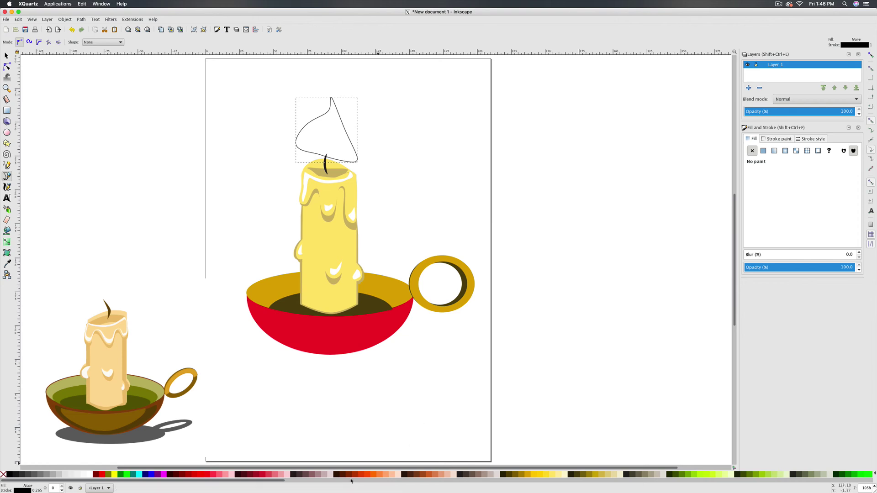
click(370, 477)
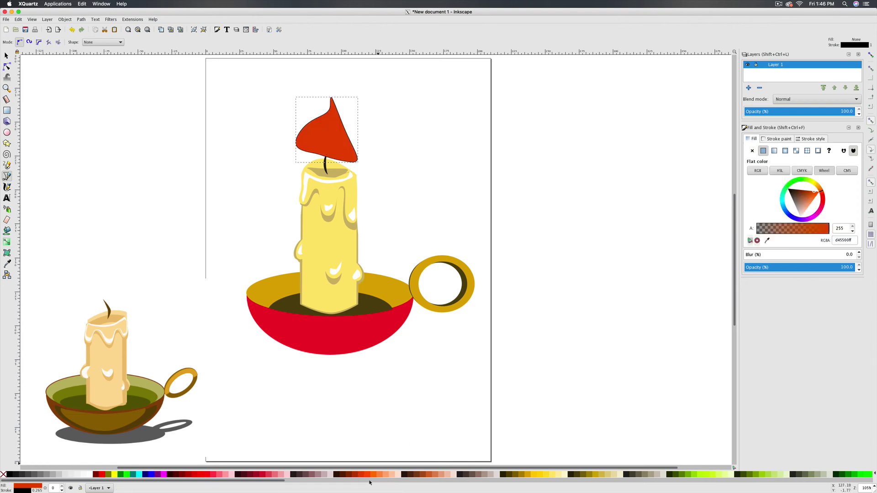
- Paste a copy of the flame, fill it lighter orange, scale it to about 31 × 35 mm and place it inside the red-orange flame
key(ctrl+v)
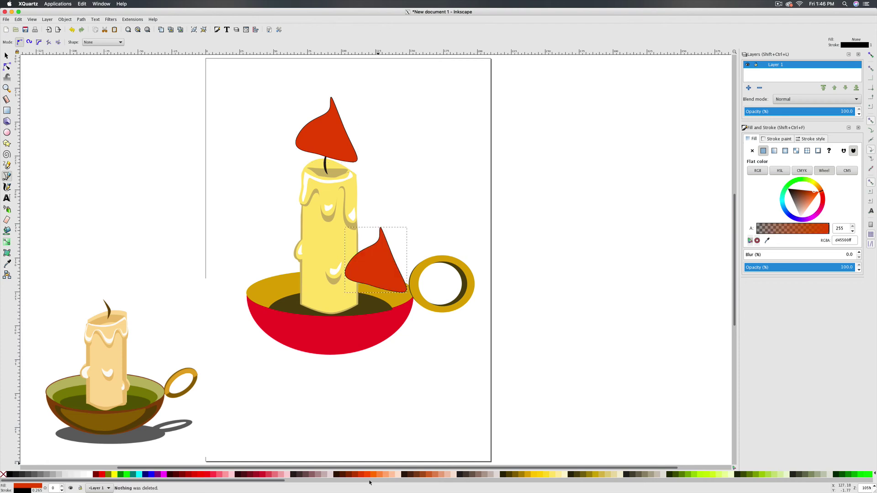
click(376, 475)
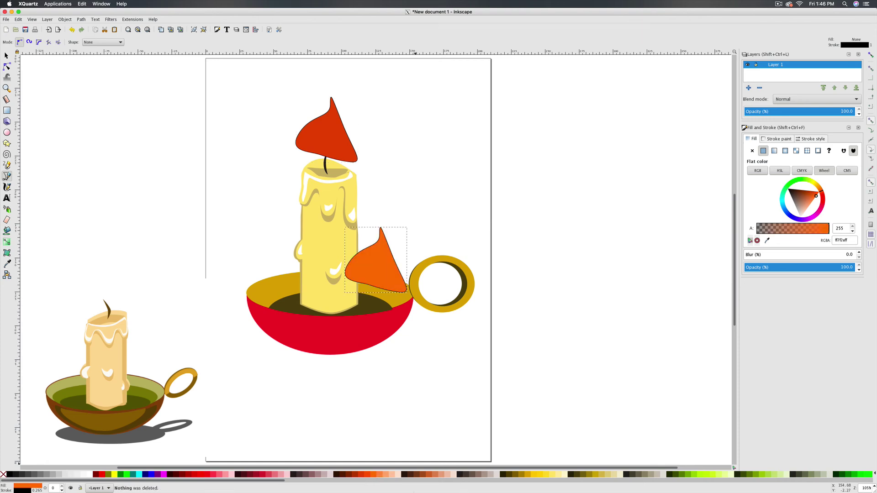
click(7, 56)
drag(409, 295, 321, 142)
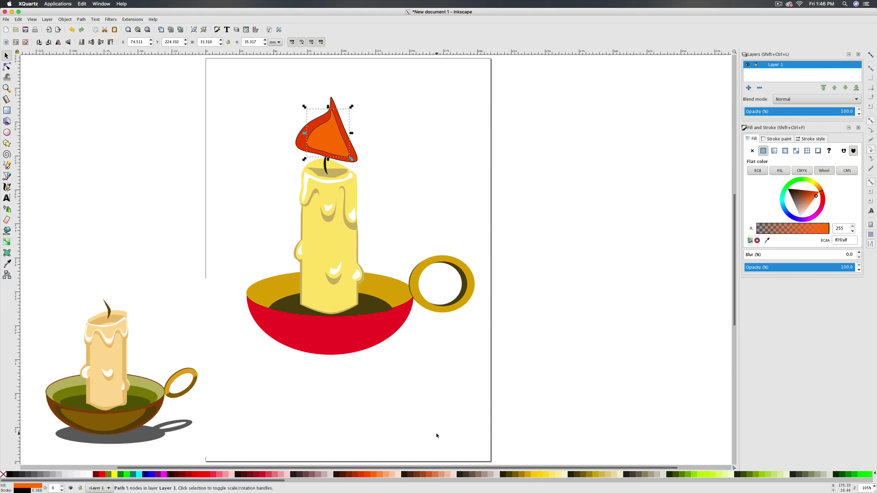
- Paste a copy of the orange flame, fill it yellow, scale it to about 21 × 24 mm and place it inside the orange flame
key(ctrl+v)
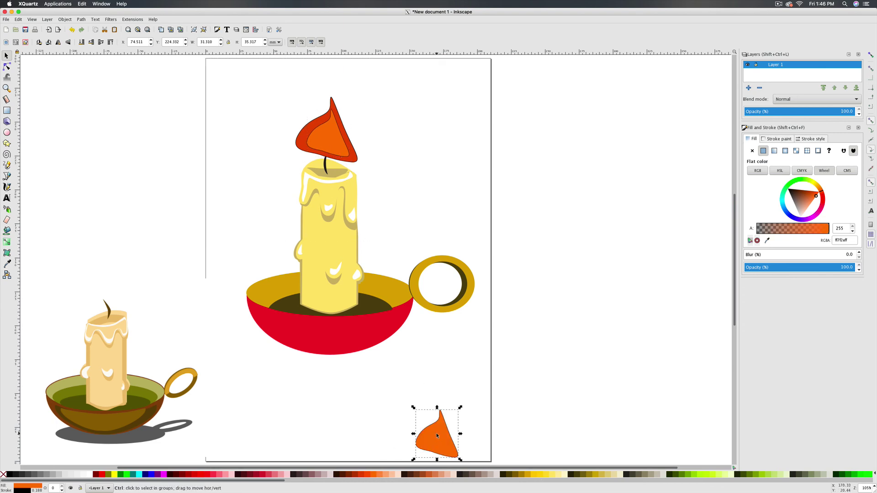
click(537, 476)
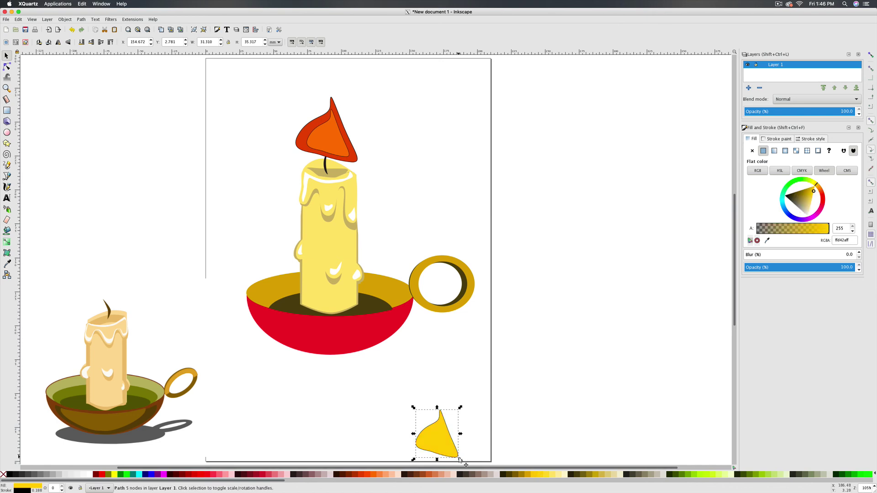
drag(460, 459, 327, 137)
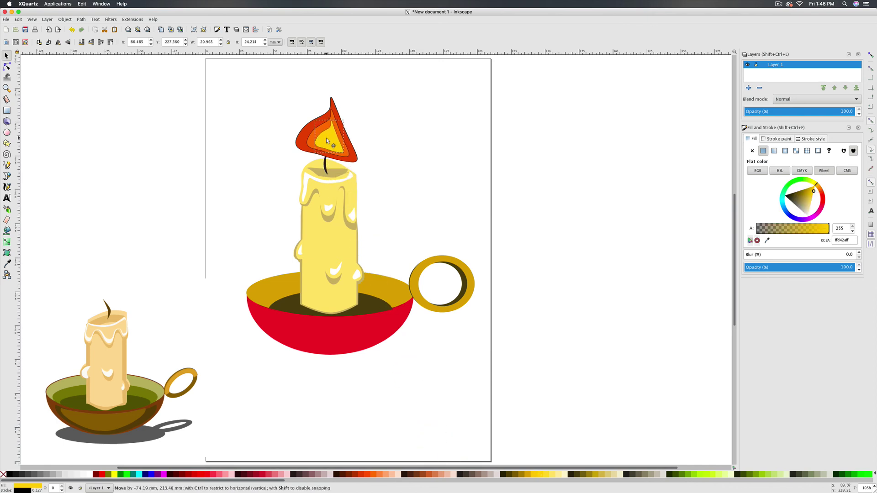
click(326, 138)
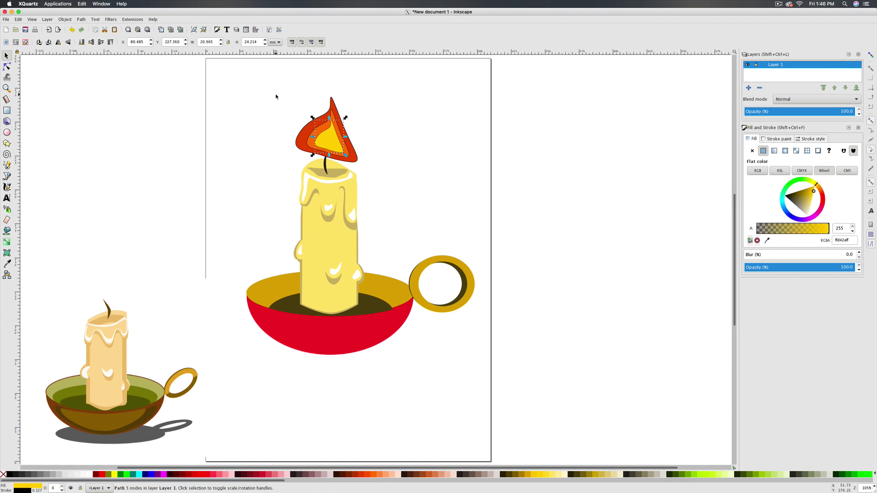
- Remove the outlines from all three flame shapes and set their blur to 4%
drag(276, 95, 371, 161)
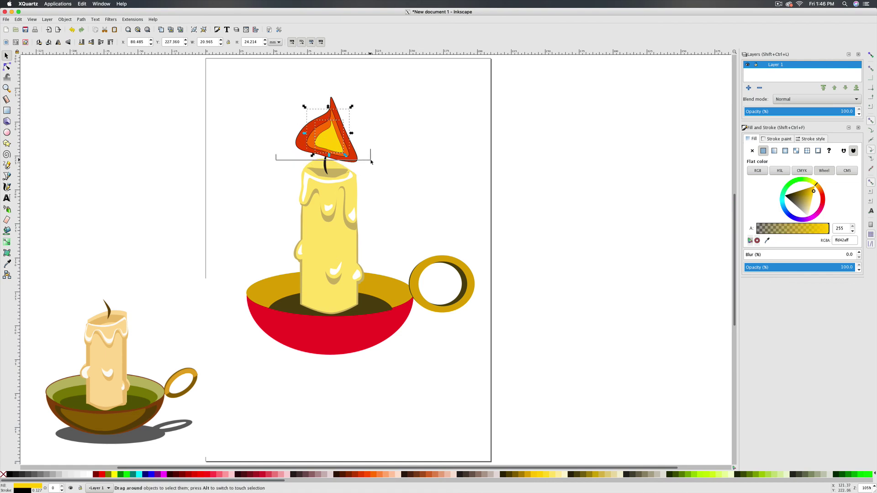
shift+click(298, 145)
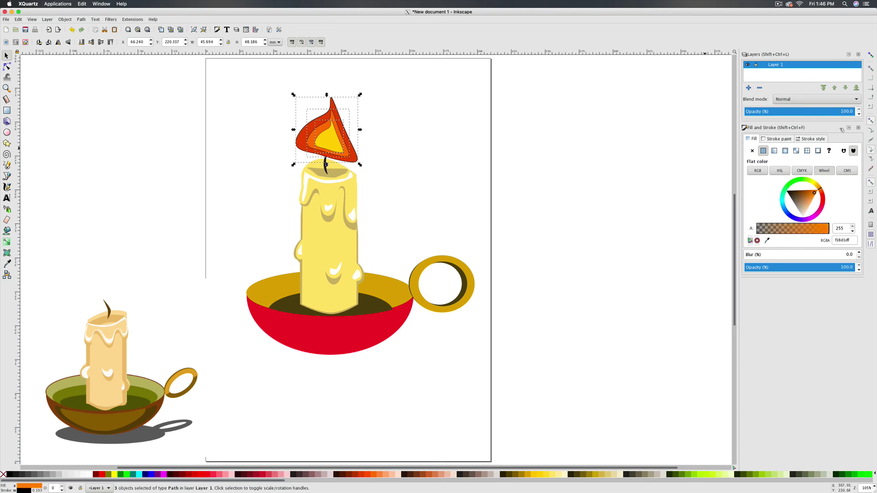
click(776, 139)
click(752, 152)
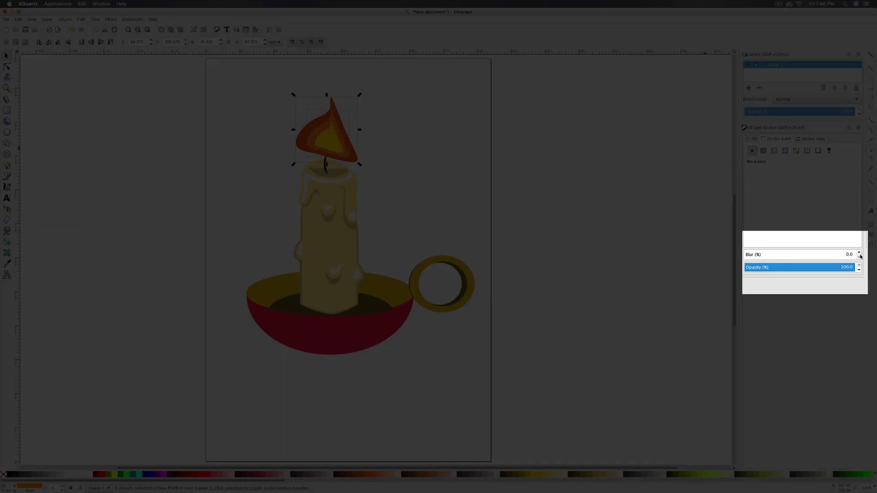
click(858, 253)
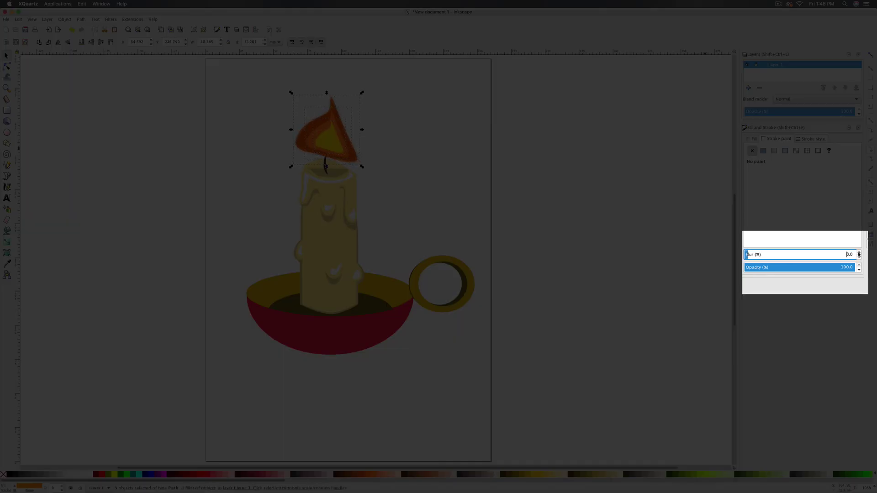
click(859, 253)
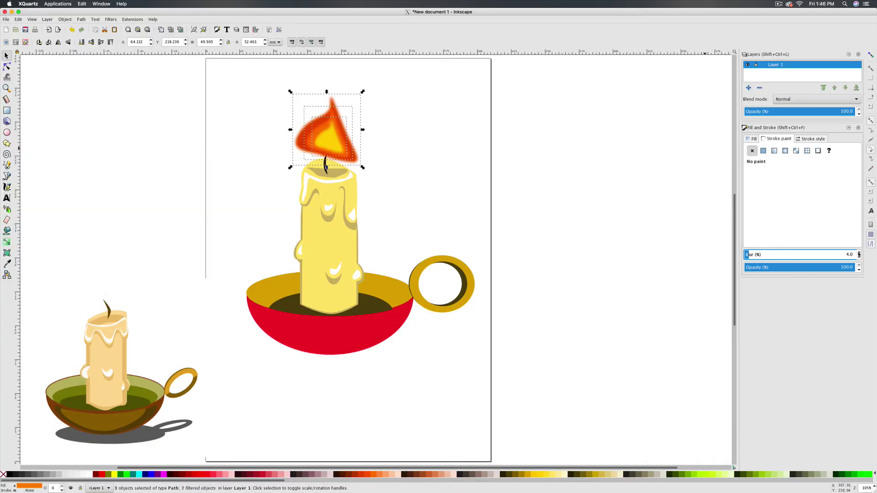
- Group the three flame shapes, scale the group to about 43 × 50 mm and place it just above the wick
click(65, 19)
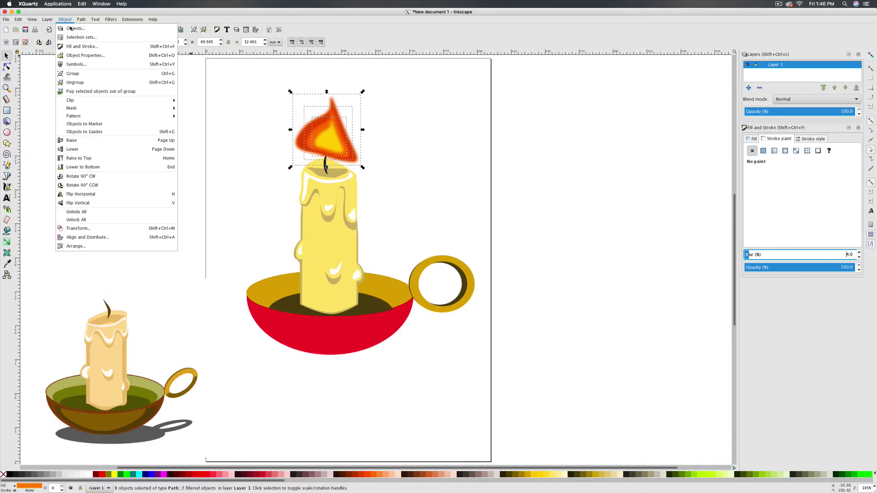
click(79, 69)
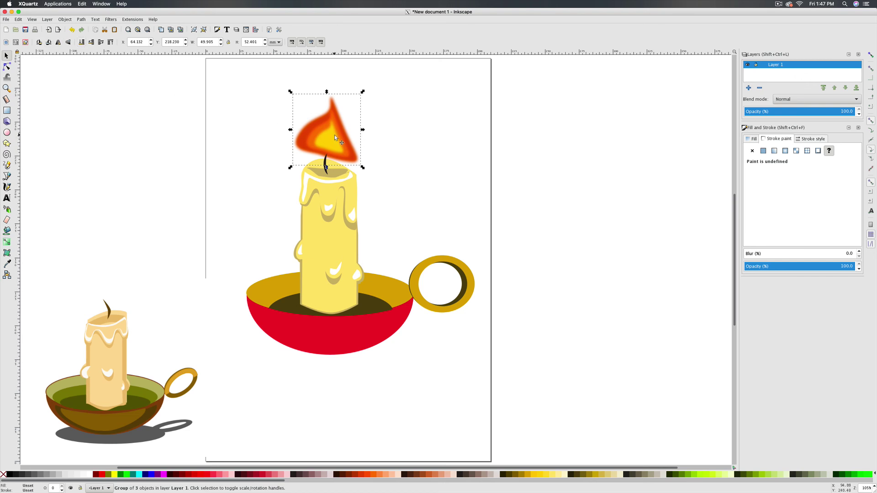
drag(334, 137, 333, 141)
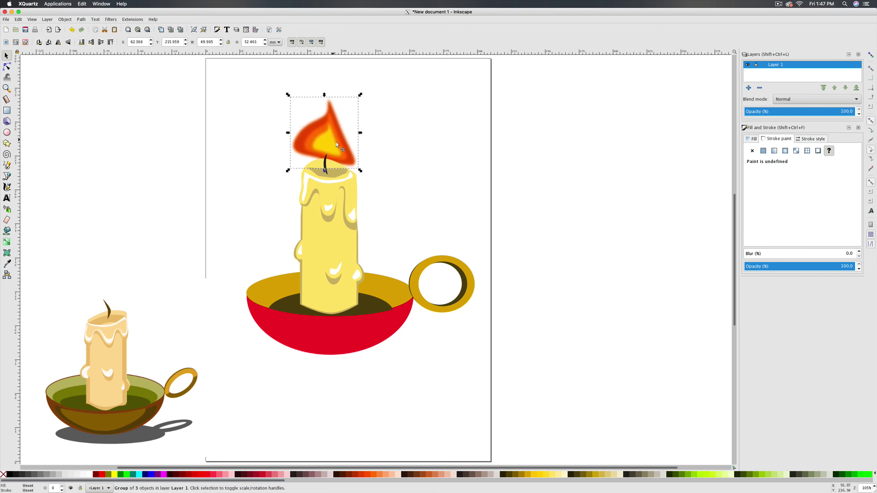
click(288, 172)
click(307, 153)
drag(291, 168, 298, 164)
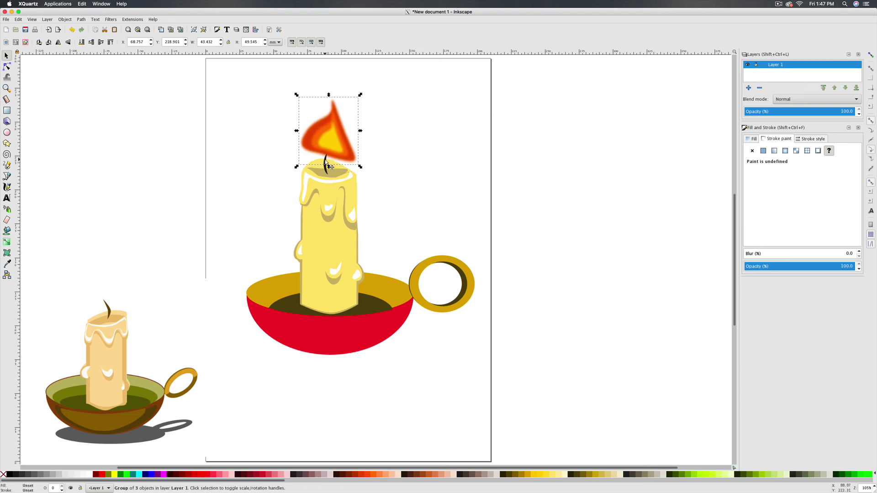
click(378, 179)
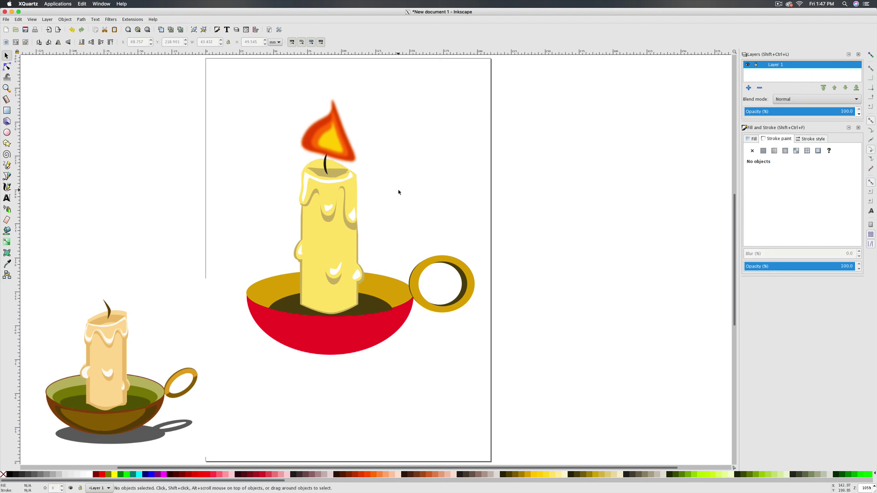